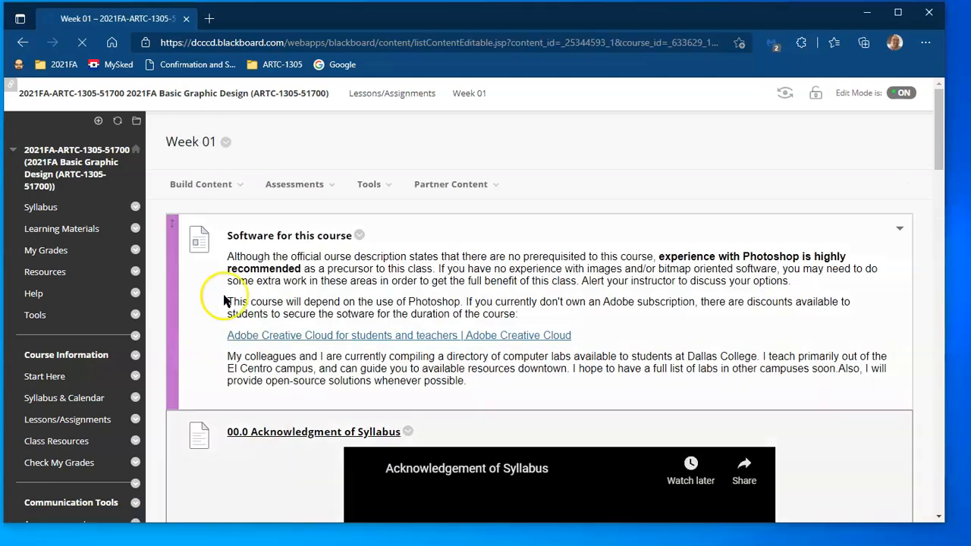
Open the "Elements and Principles of Design (External link)" item from the Week 01 content
{"action": "scroll", "coordinate": [508, 141], "scroll_direction": "down", "scroll_amount": 5}
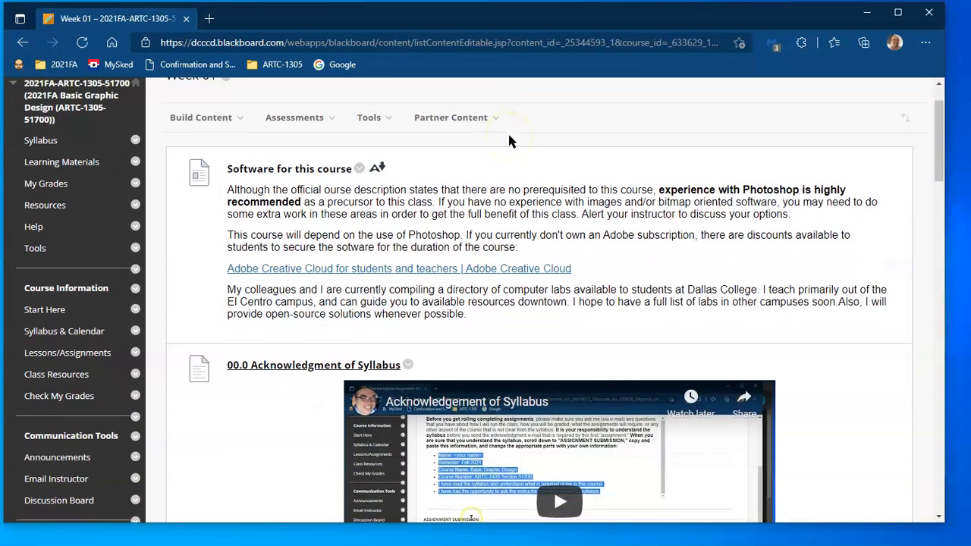
{"action": "scroll", "coordinate": [510, 141], "scroll_direction": "down", "scroll_amount": 6}
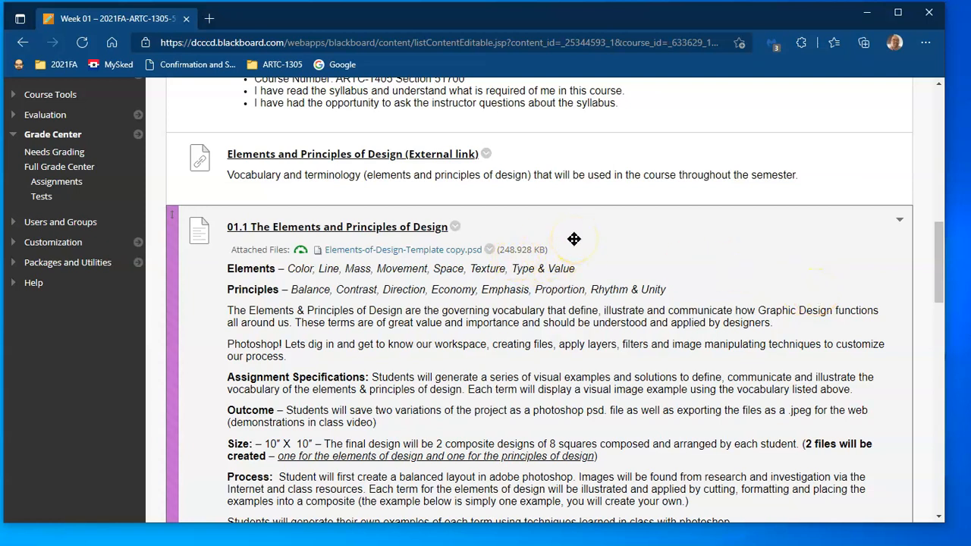
{"action": "scroll", "coordinate": [402, 258], "scroll_direction": "up", "scroll_amount": 2}
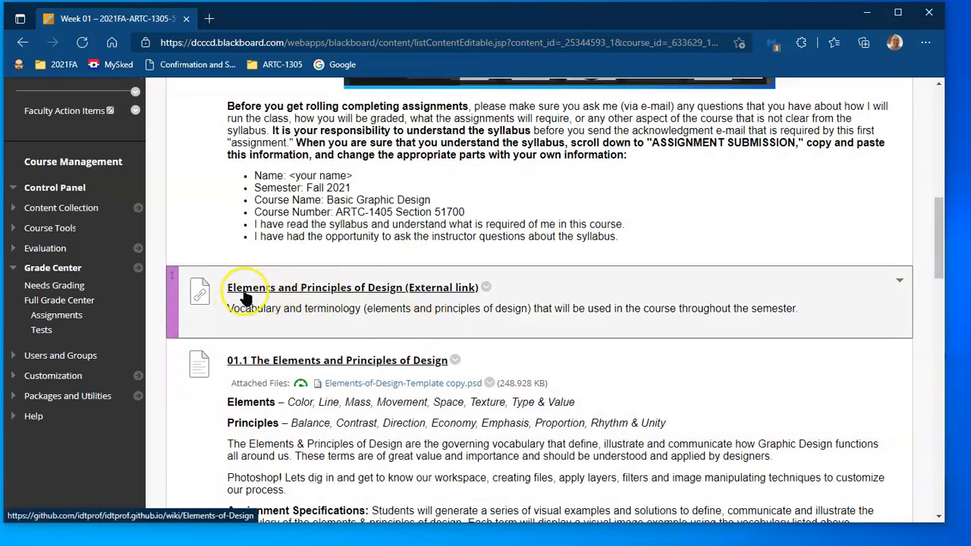
{"action": "left_click", "coordinate": [438, 296]}
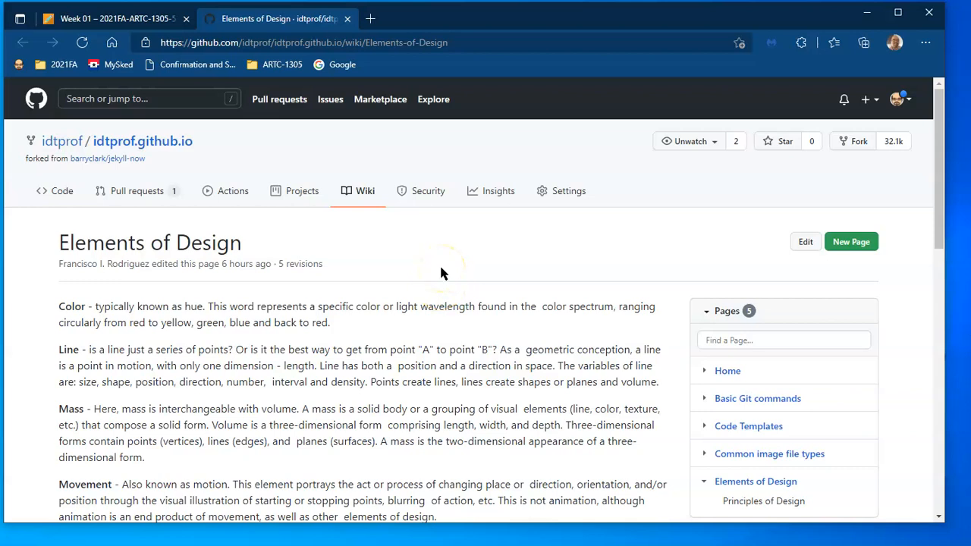
Read the definitions of the elements and principles of design on the wiki page, and close that page
{"action": "scroll", "coordinate": [441, 267], "scroll_direction": "down", "scroll_amount": 5}
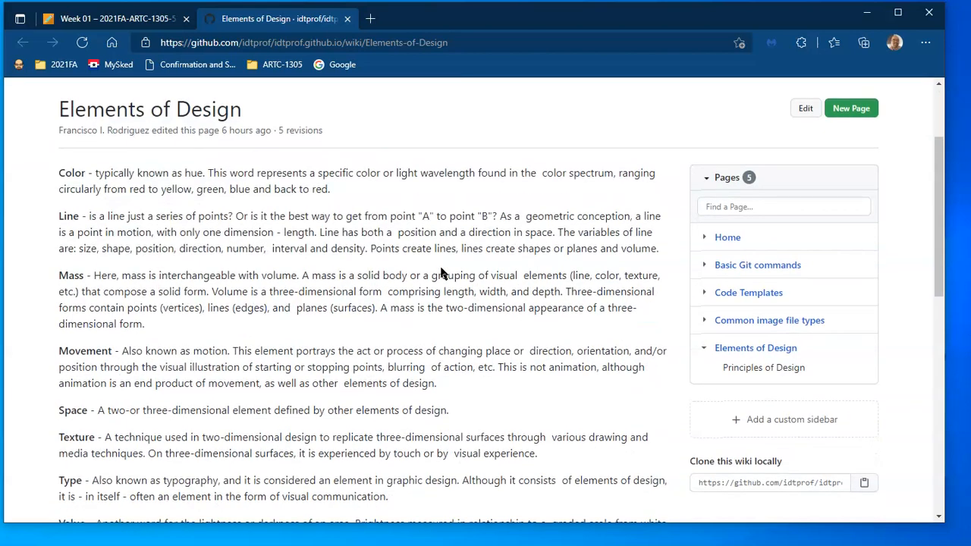
{"action": "scroll", "coordinate": [445, 271], "scroll_direction": "down", "scroll_amount": 1}
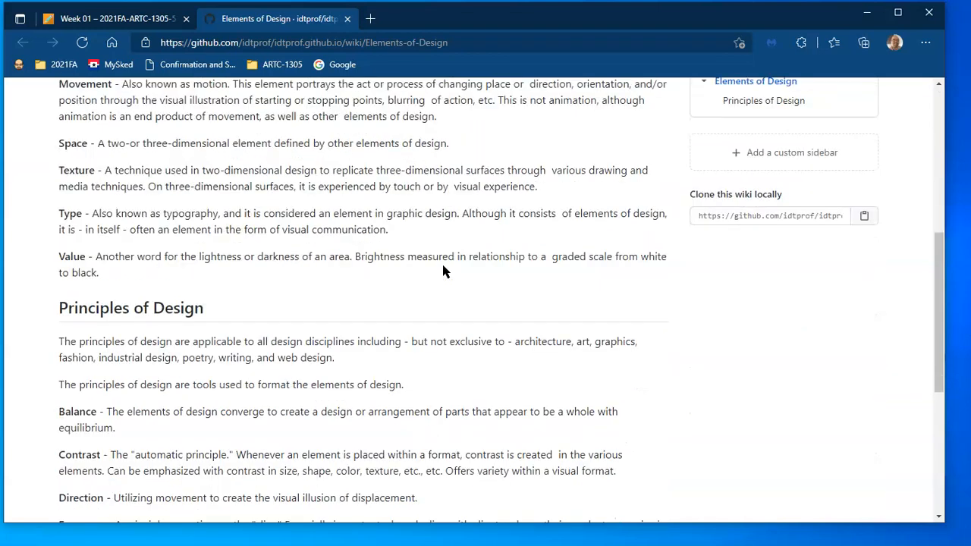
{"action": "scroll", "coordinate": [444, 272], "scroll_direction": "up", "scroll_amount": 5}
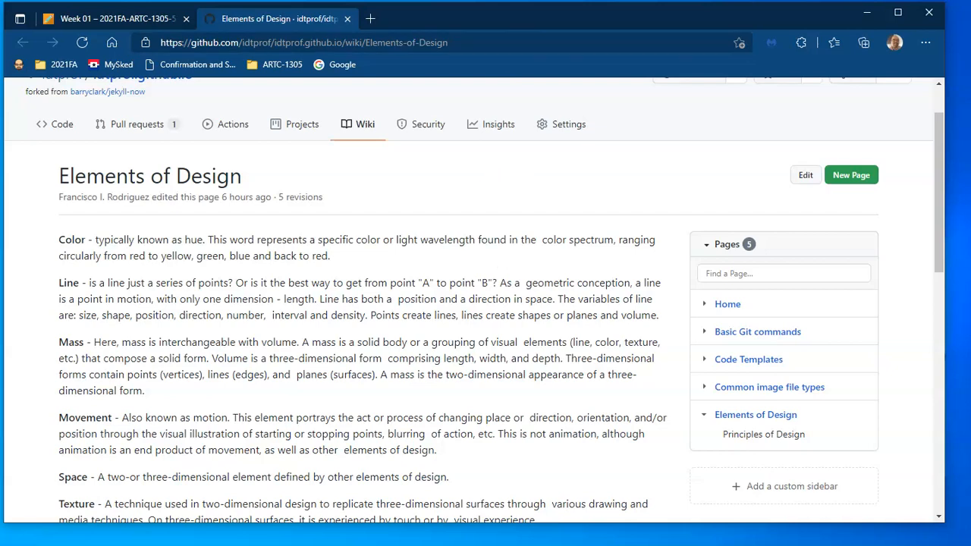
{"action": "left_click", "coordinate": [348, 19]}
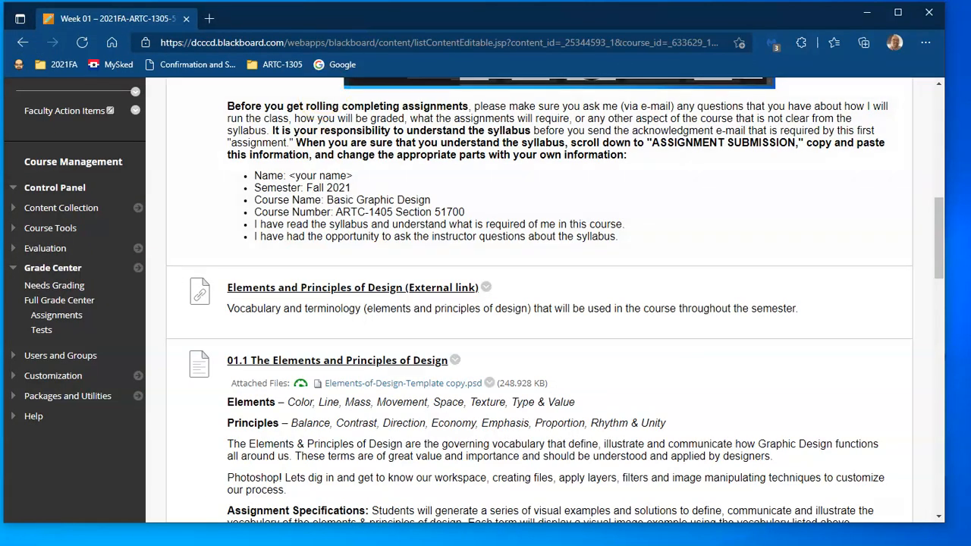
Minimize the Photoshop and browser windows and select the week01 folder on the desktop
{"action": "key", "text": "alt+Tab"}
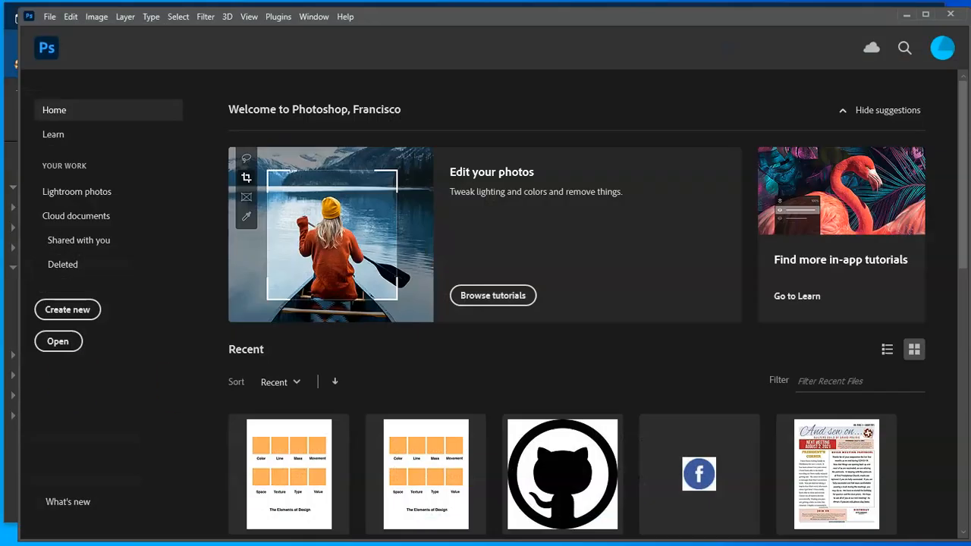
{"action": "left_click", "coordinate": [906, 14]}
{"action": "left_click", "coordinate": [871, 15]}
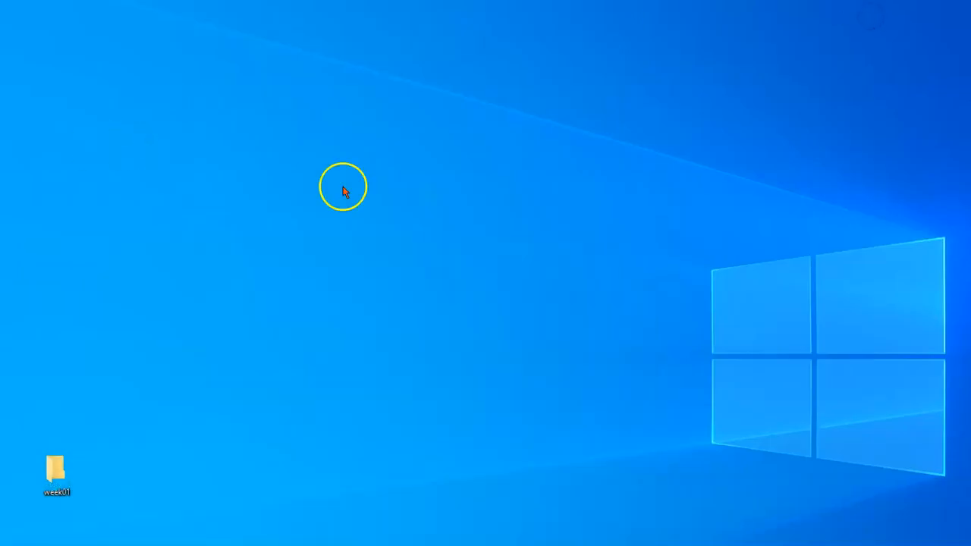
{"action": "left_click", "coordinate": [59, 478]}
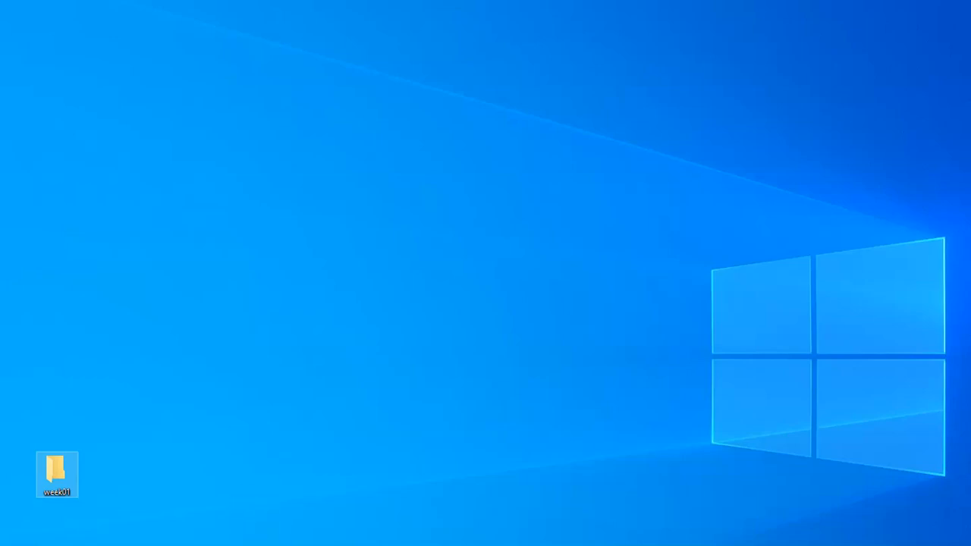
Switch back to the Blackboard Week 01 page and read the 01.1 assignment description down to the blank template image
{"action": "key", "text": "alt+Tab"}
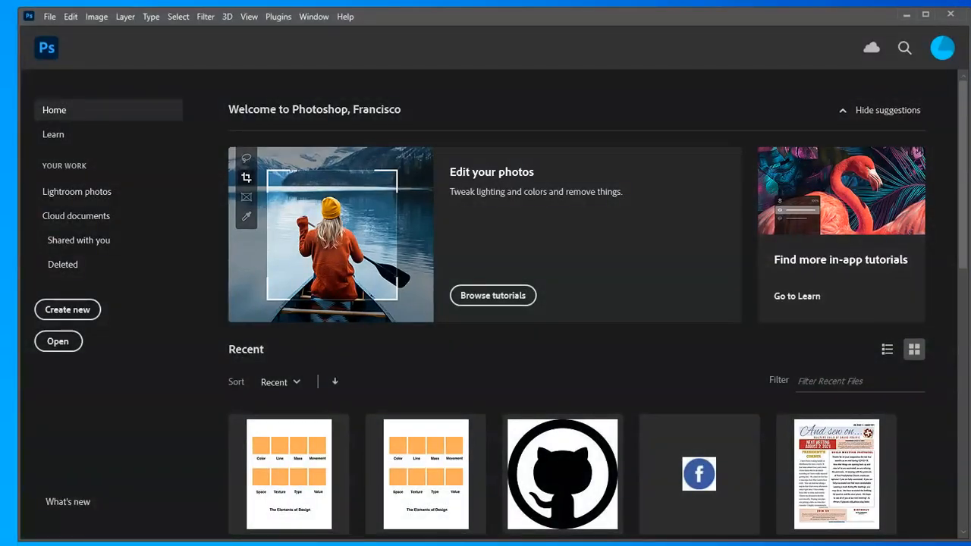
{"action": "key", "text": "alt+Tab"}
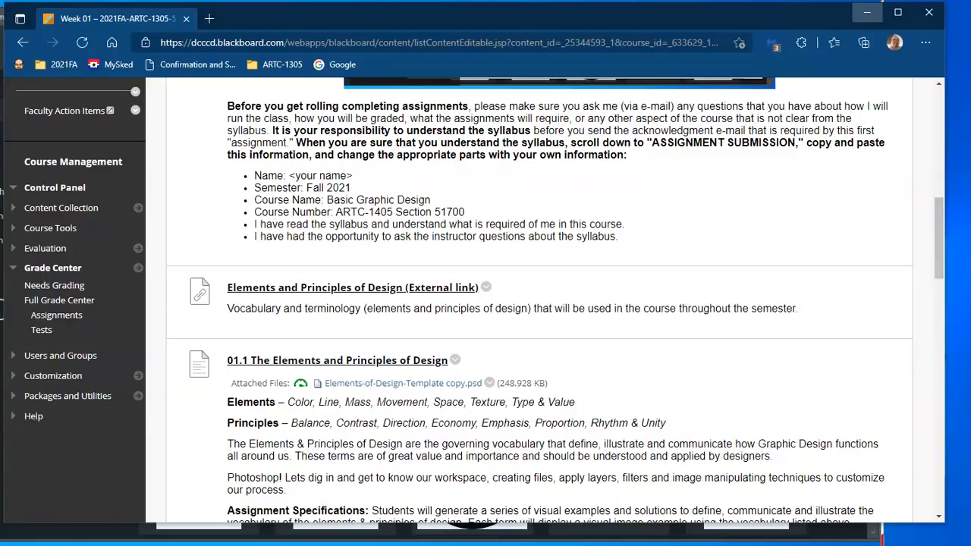
{"action": "scroll", "coordinate": [626, 243], "scroll_direction": "down", "scroll_amount": 1}
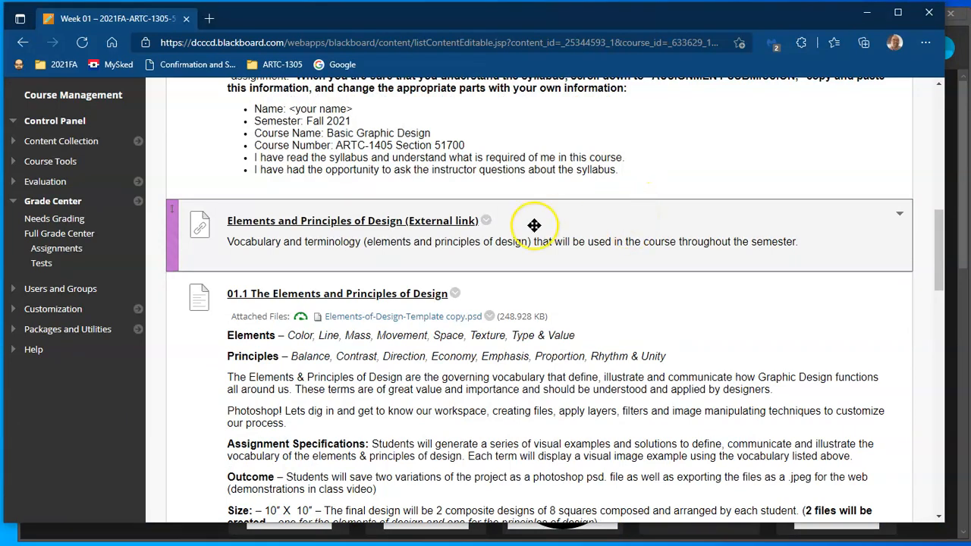
{"action": "scroll", "coordinate": [503, 232], "scroll_direction": "down", "scroll_amount": 1}
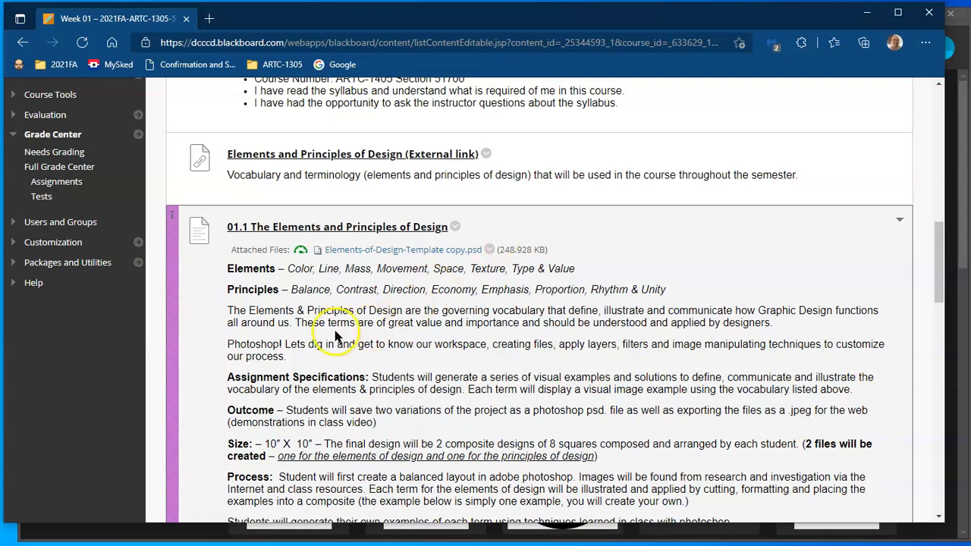
{"action": "scroll", "coordinate": [379, 349], "scroll_direction": "down", "scroll_amount": 1}
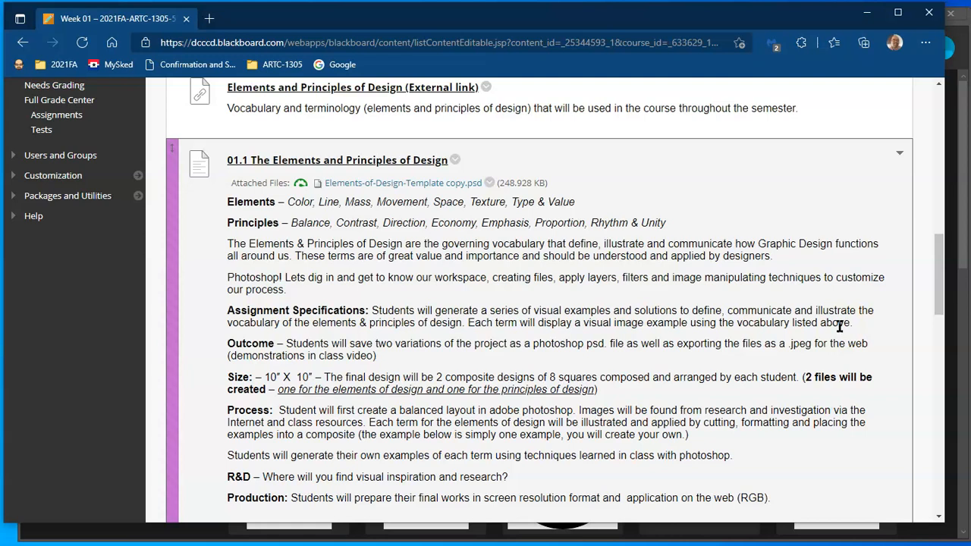
{"action": "scroll", "coordinate": [839, 326], "scroll_direction": "down", "scroll_amount": 5}
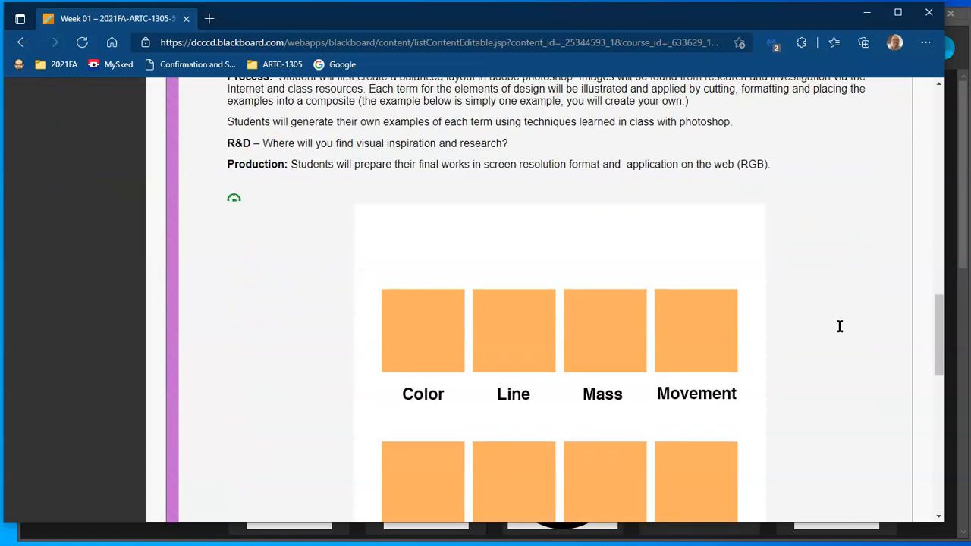
{"action": "scroll", "coordinate": [839, 326], "scroll_direction": "down", "scroll_amount": 1}
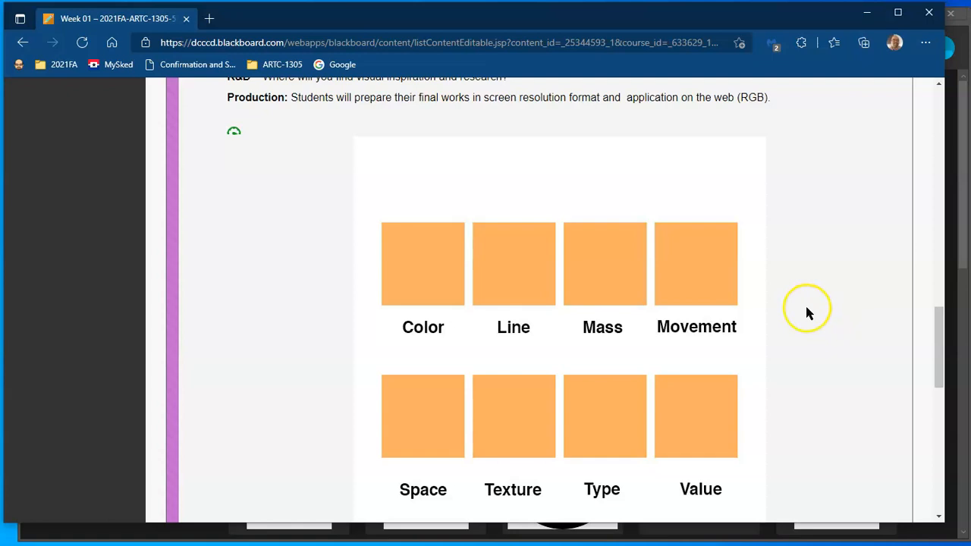
{"action": "scroll", "coordinate": [806, 312], "scroll_direction": "down", "scroll_amount": 1}
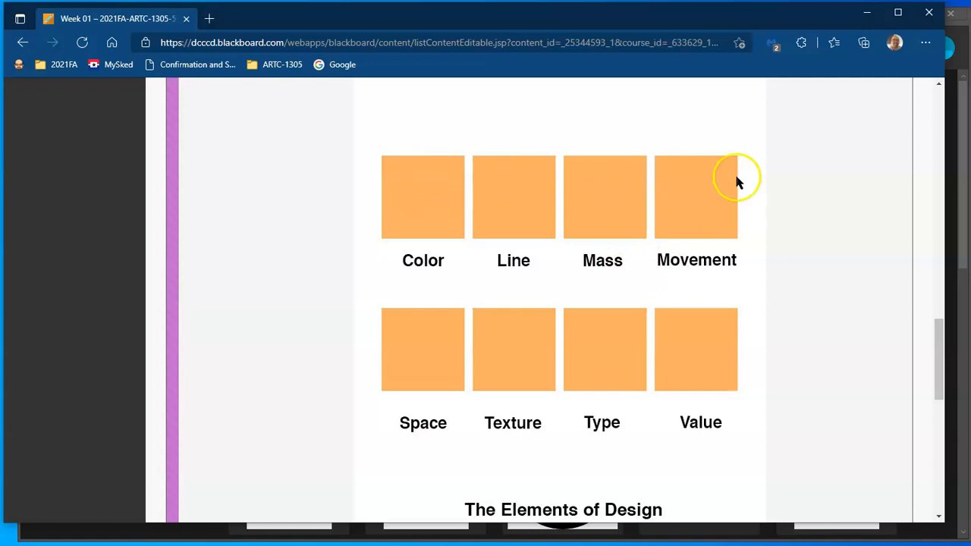
Check the size requirement of assignment 01.1 and compare the blank template with the completed Elements of Design example
{"action": "scroll", "coordinate": [819, 148], "scroll_direction": "up", "scroll_amount": 6}
{"action": "scroll", "coordinate": [443, 241], "scroll_direction": "up", "scroll_amount": 1}
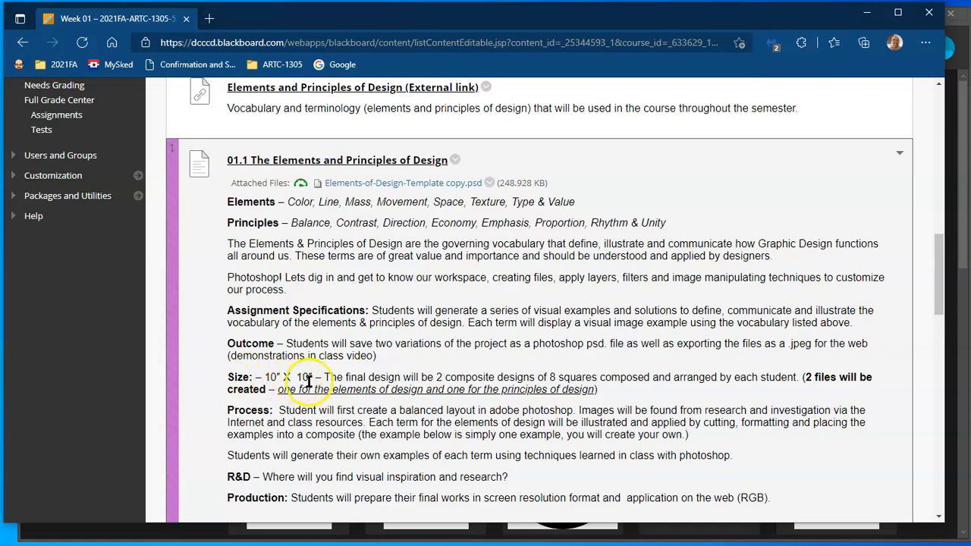
{"action": "scroll", "coordinate": [549, 325], "scroll_direction": "down", "scroll_amount": 3}
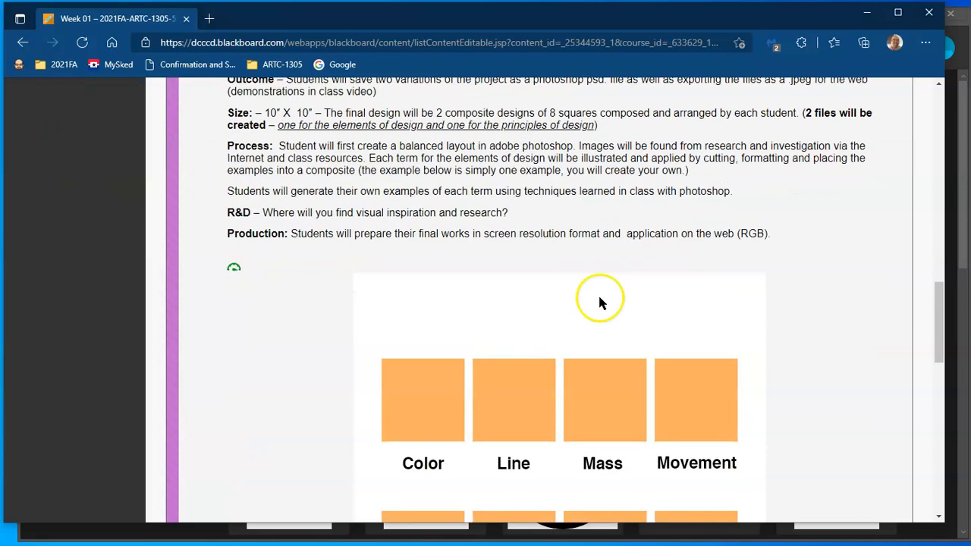
{"action": "scroll", "coordinate": [549, 325], "scroll_direction": "down", "scroll_amount": 2}
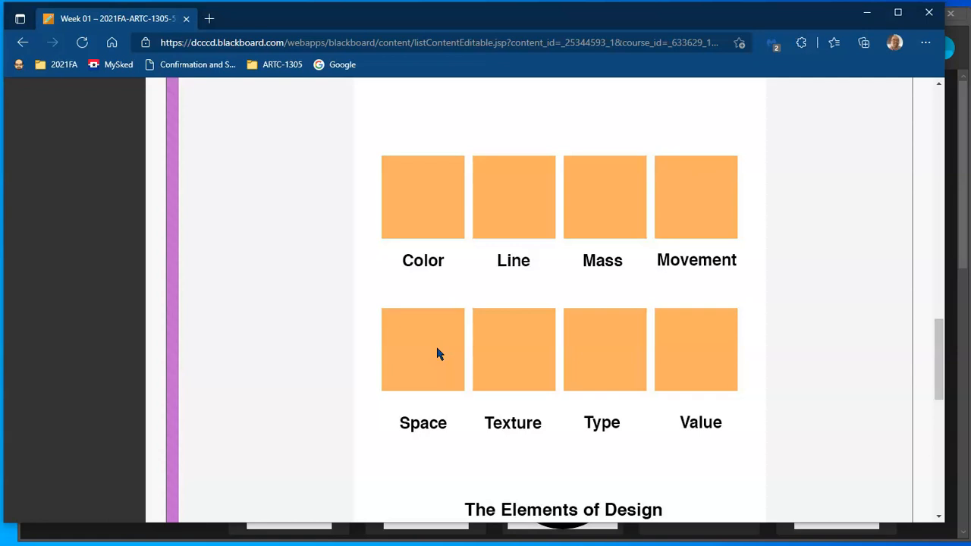
{"action": "scroll", "coordinate": [436, 353], "scroll_direction": "down", "scroll_amount": 7}
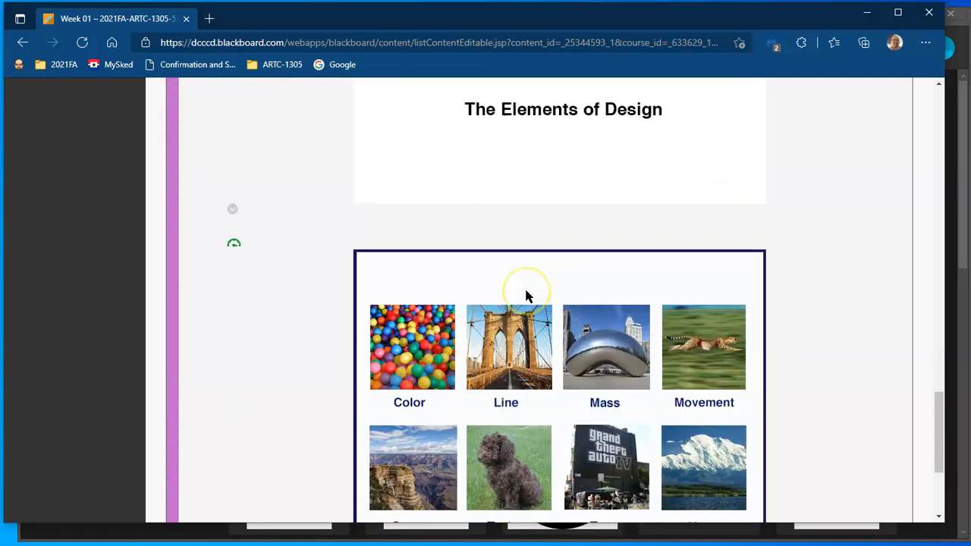
{"action": "left_click", "coordinate": [672, 277]}
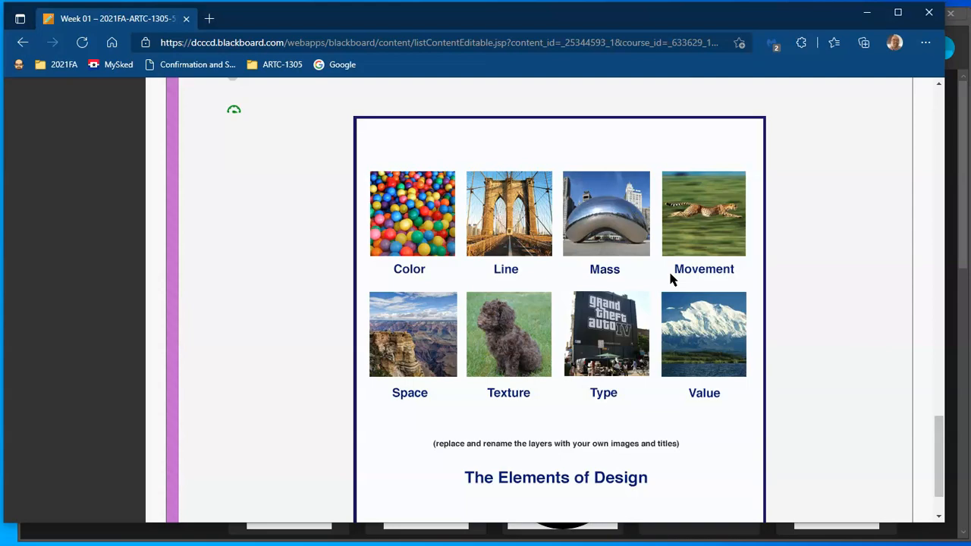
{"action": "scroll", "coordinate": [670, 279], "scroll_direction": "up", "scroll_amount": 2}
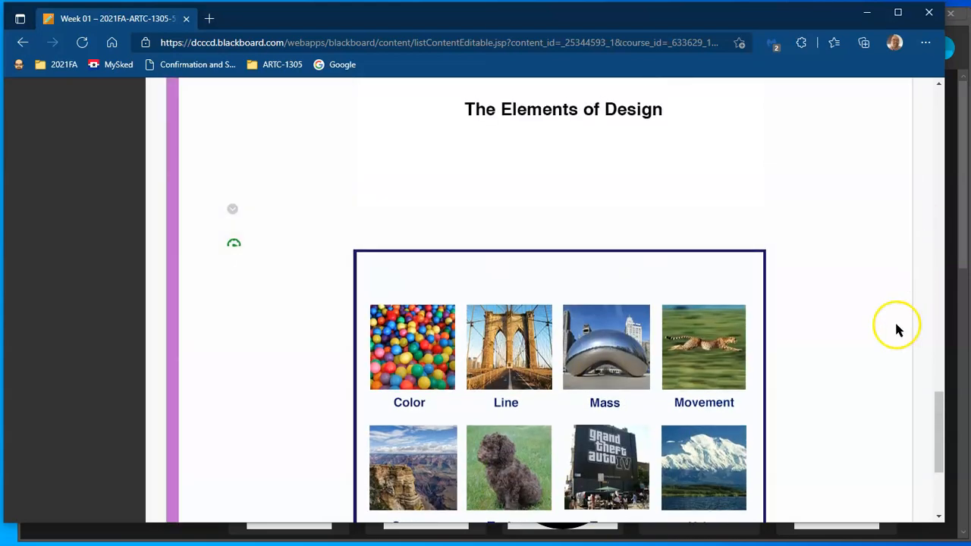
{"action": "scroll", "coordinate": [898, 299], "scroll_direction": "down", "scroll_amount": 1}
Reread the principles, process, R&D and production requirements of assignment 01.1
{"action": "scroll", "coordinate": [881, 321], "scroll_direction": "up", "scroll_amount": 10}
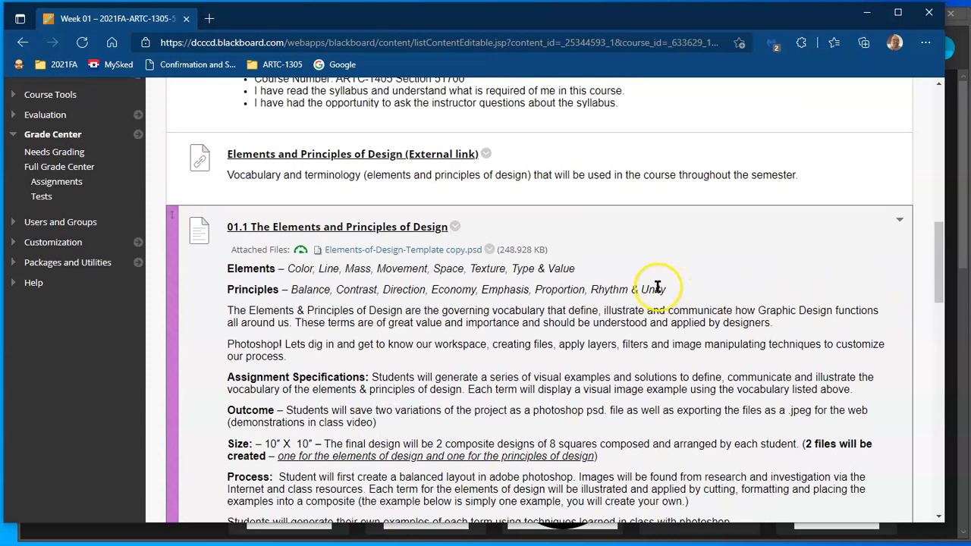
{"action": "scroll", "coordinate": [653, 286], "scroll_direction": "down", "scroll_amount": 1}
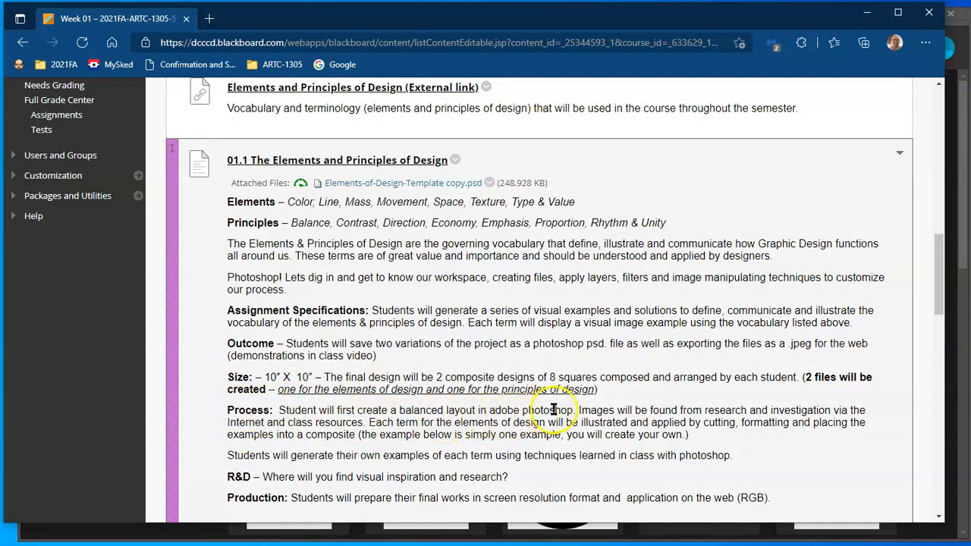
{"action": "scroll", "coordinate": [590, 294], "scroll_direction": "down", "scroll_amount": 1}
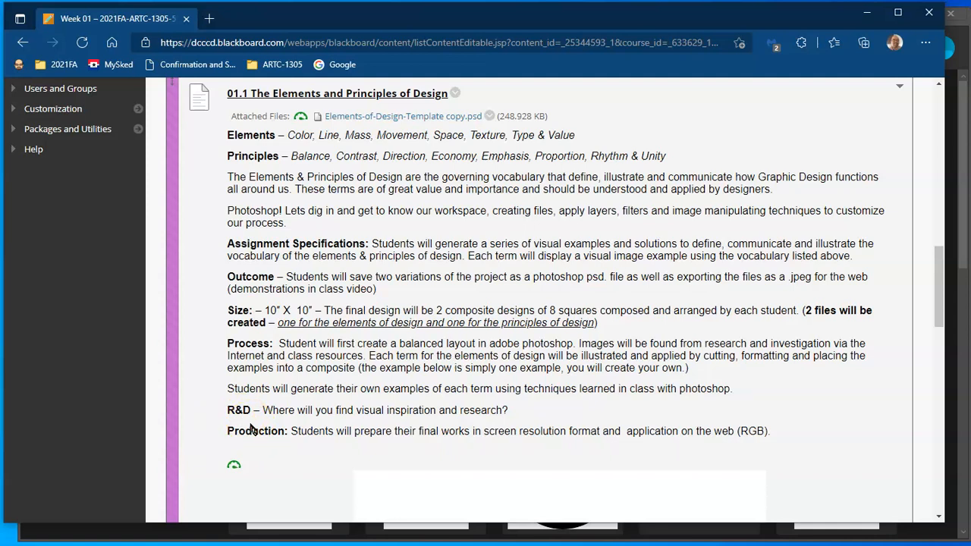
{"action": "scroll", "coordinate": [251, 429], "scroll_direction": "up", "scroll_amount": 1}
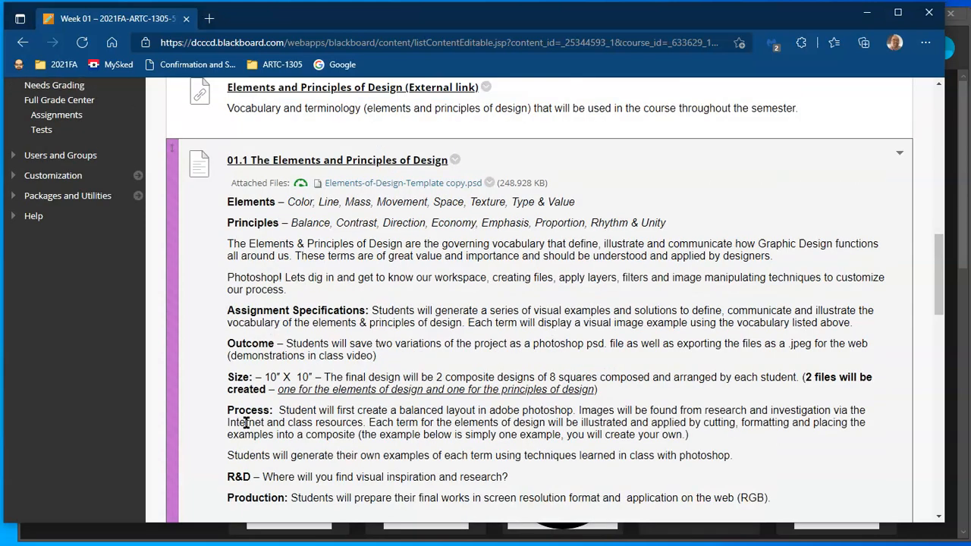
{"action": "scroll", "coordinate": [365, 359], "scroll_direction": "up", "scroll_amount": 1}
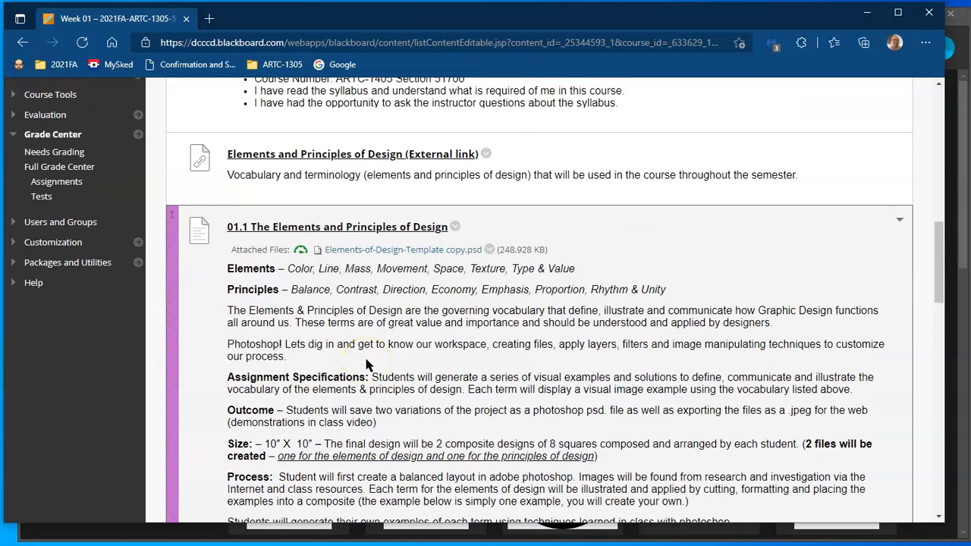
Review the image sources listed under Class Resources and return to the Week 01 assignments
{"action": "scroll", "coordinate": [365, 359], "scroll_direction": "up", "scroll_amount": 1}
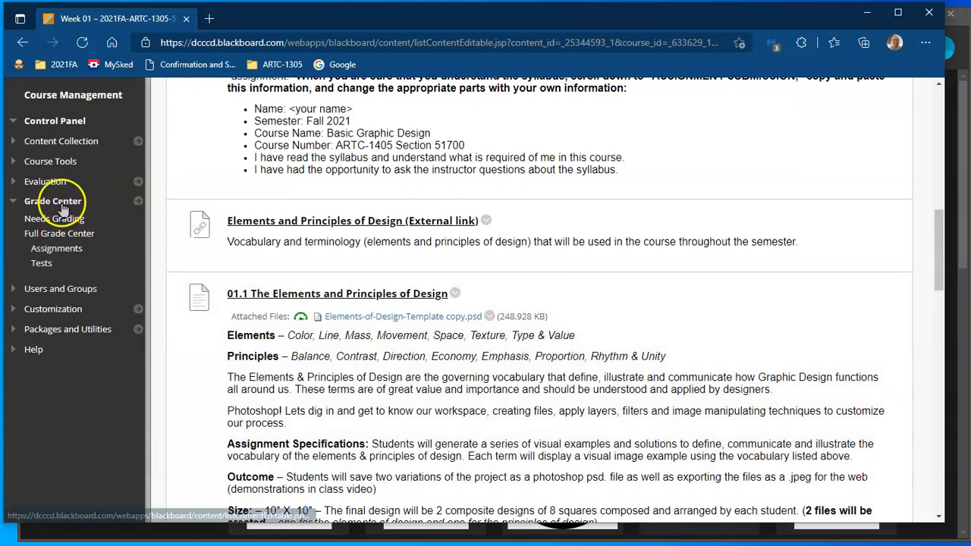
{"action": "scroll", "coordinate": [158, 226], "scroll_direction": "up", "scroll_amount": 5}
{"action": "scroll", "coordinate": [159, 232], "scroll_direction": "up", "scroll_amount": 1}
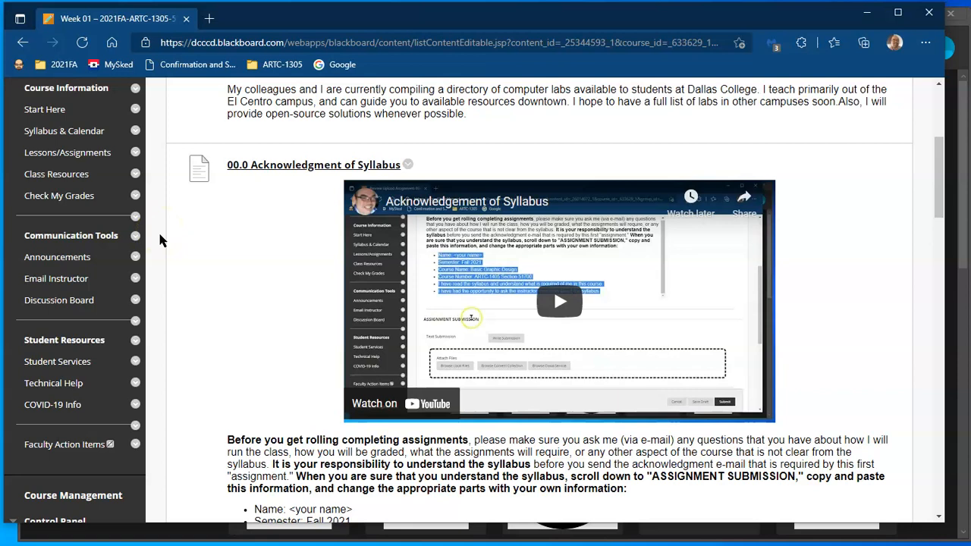
{"action": "left_click", "coordinate": [70, 180]}
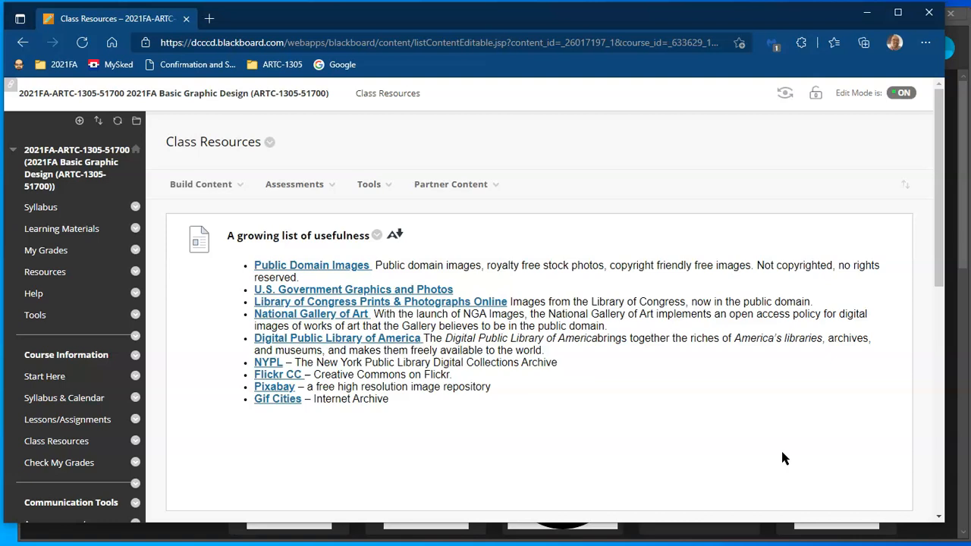
{"action": "left_click", "coordinate": [19, 44]}
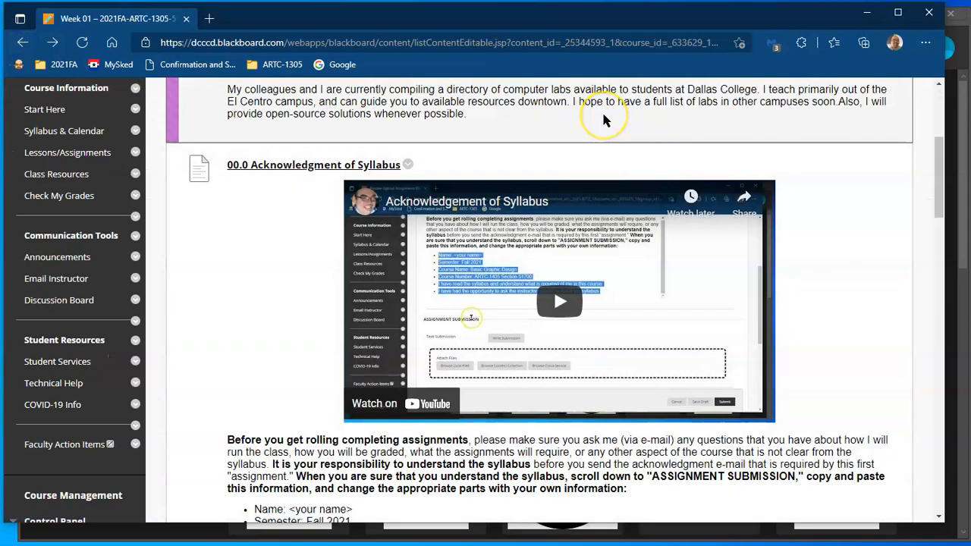
{"action": "scroll", "coordinate": [604, 116], "scroll_direction": "down", "scroll_amount": 3}
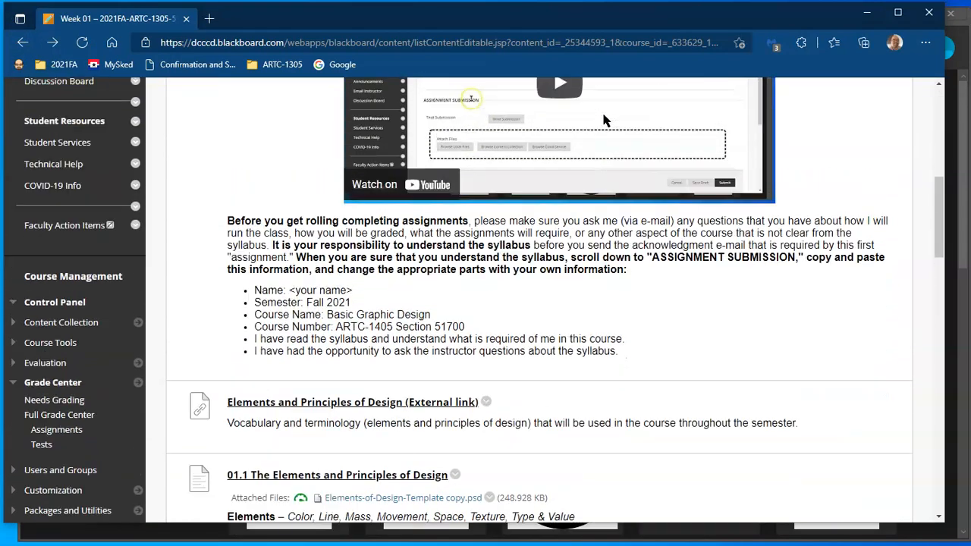
Switch to Photoshop and set up a new document 10 inches wide and 10 inches high
{"action": "scroll", "coordinate": [603, 120], "scroll_direction": "down", "scroll_amount": 5}
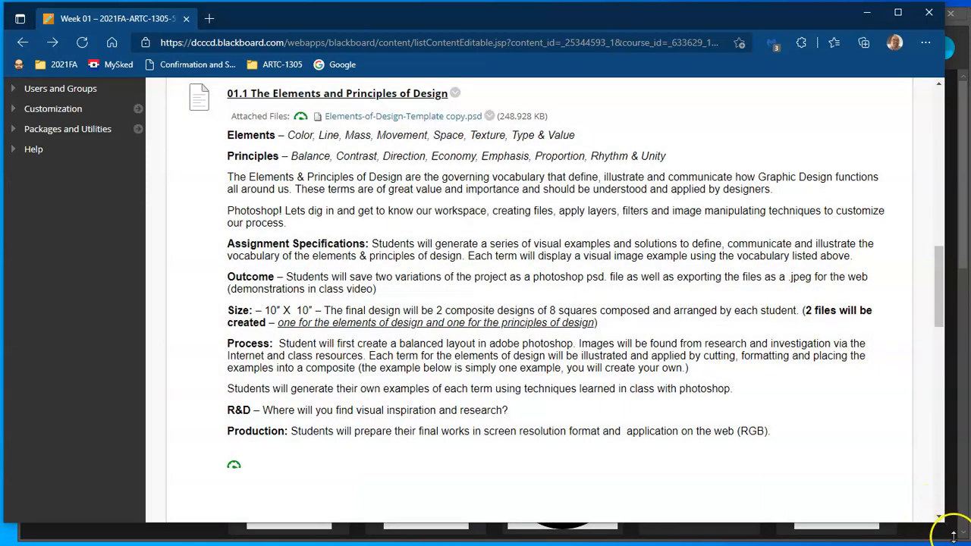
{"action": "left_click", "coordinate": [962, 513]}
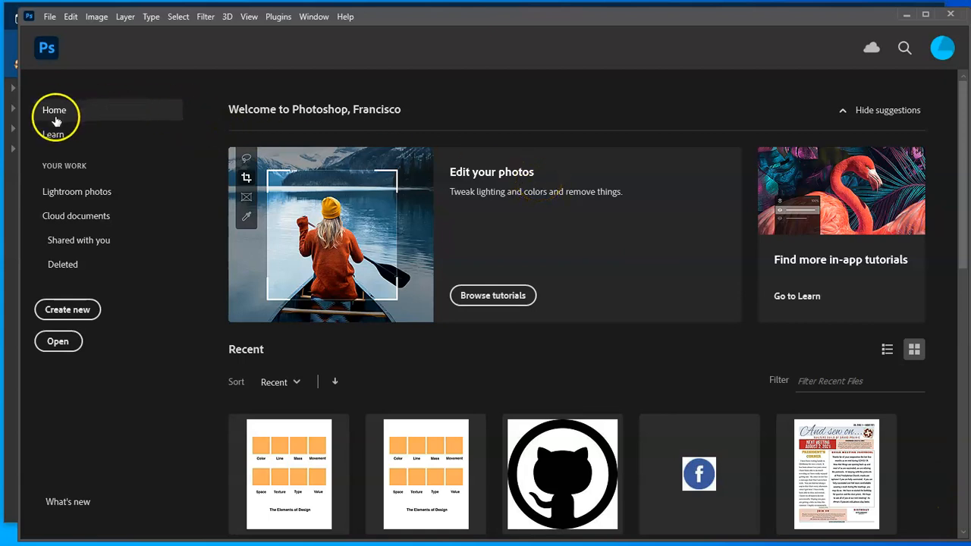
{"action": "left_click", "coordinate": [61, 309]}
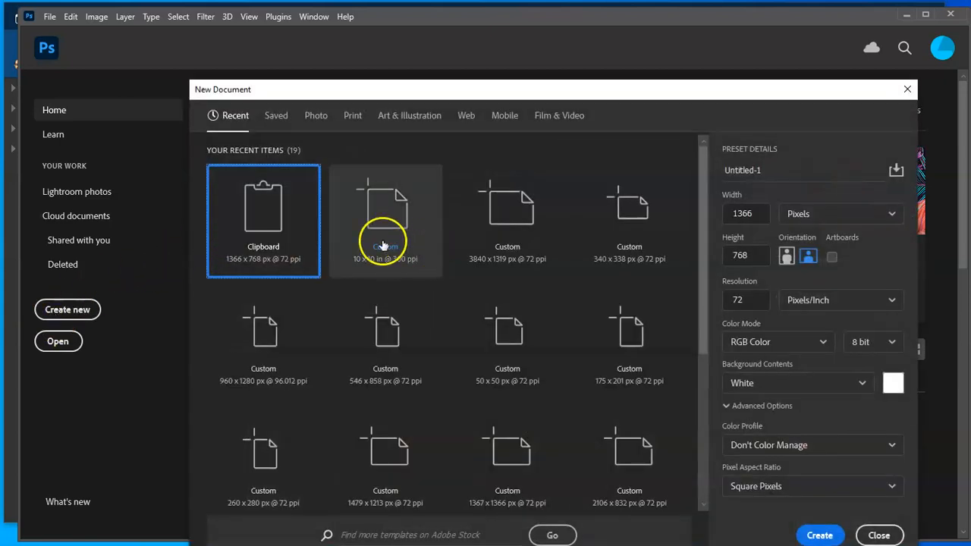
{"action": "left_click", "coordinate": [852, 220]}
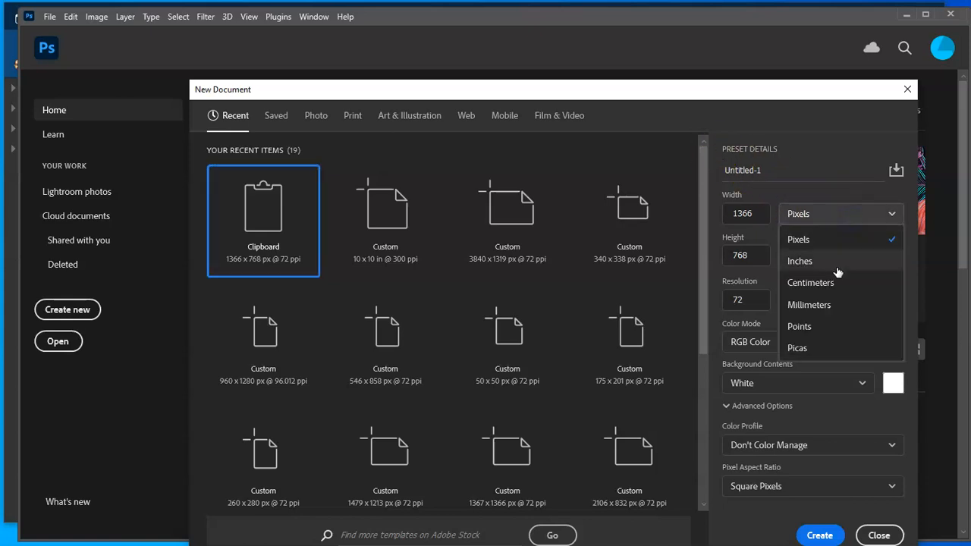
{"action": "left_click", "coordinate": [803, 261]}
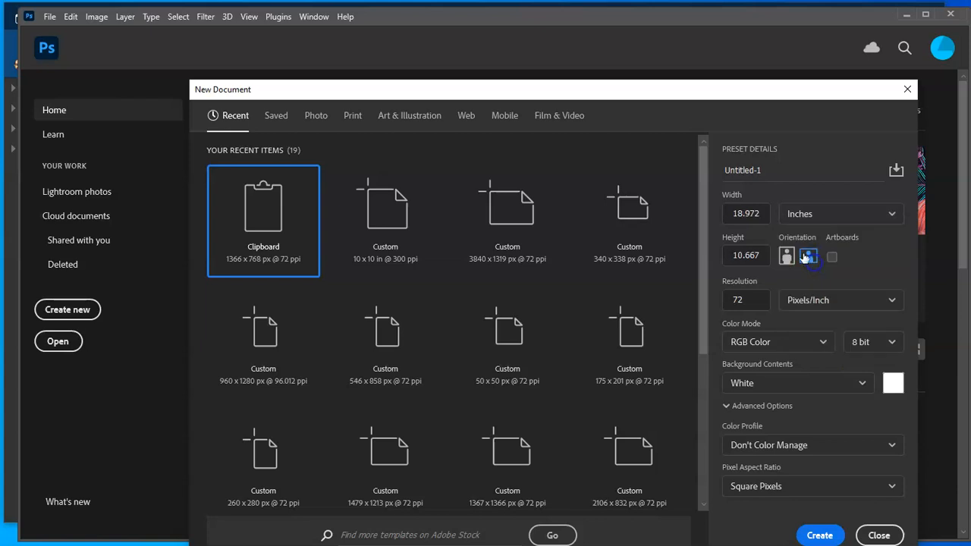
{"action": "double_click", "coordinate": [758, 215]}
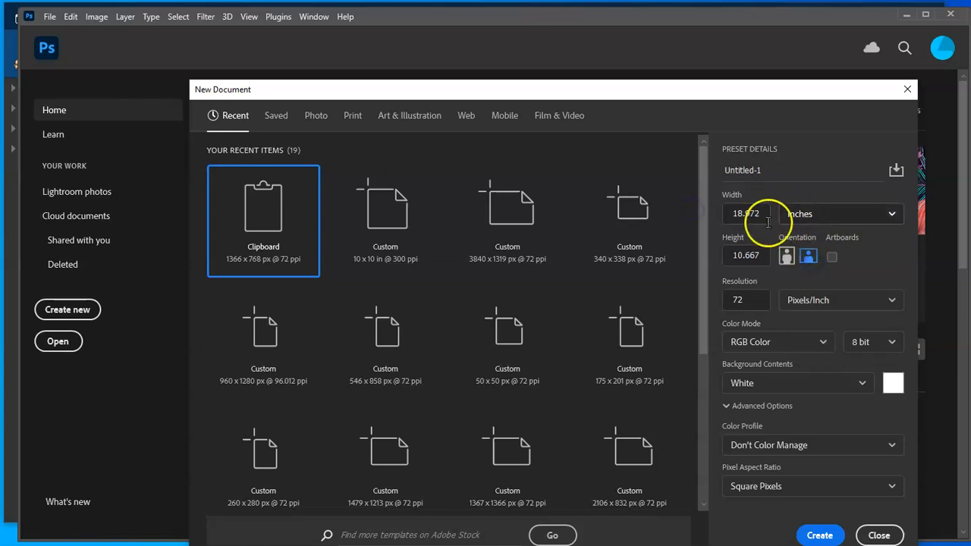
{"action": "type", "text": "10"}
{"action": "key", "text": "Tab"}
{"action": "key", "text": "Tab"}
{"action": "type", "text": "10"}
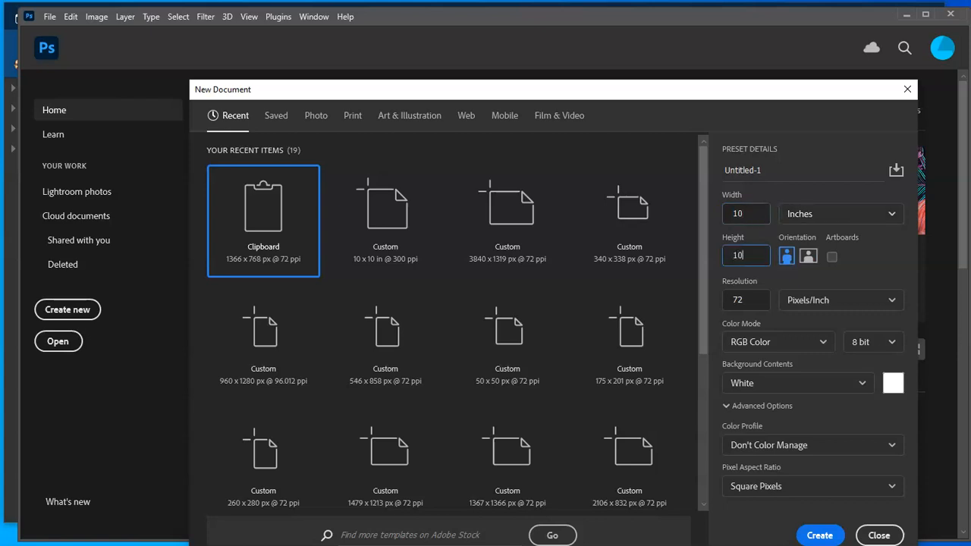
Set the new document's resolution to 300 pixels per inch and create it with RGB color and a white background
{"action": "double_click", "coordinate": [747, 300]}
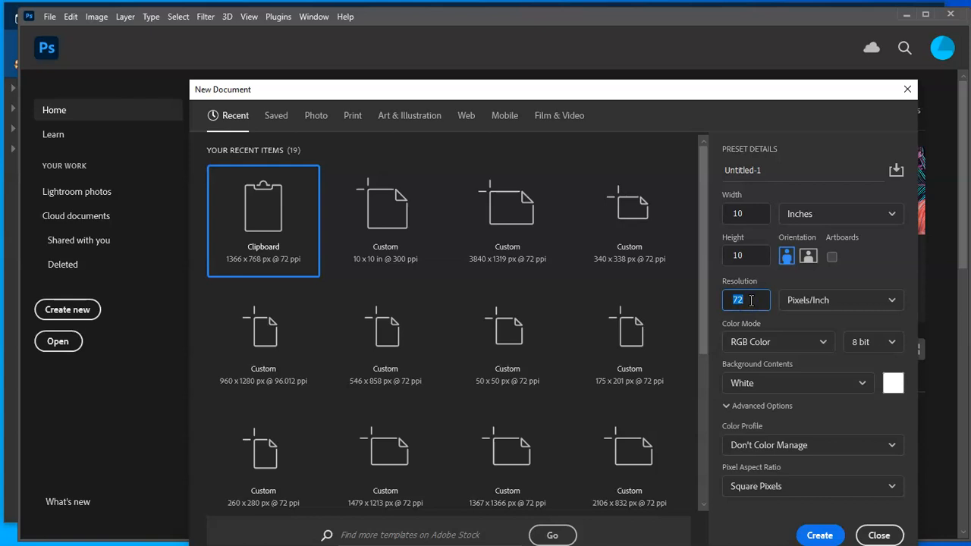
{"action": "type", "text": "300"}
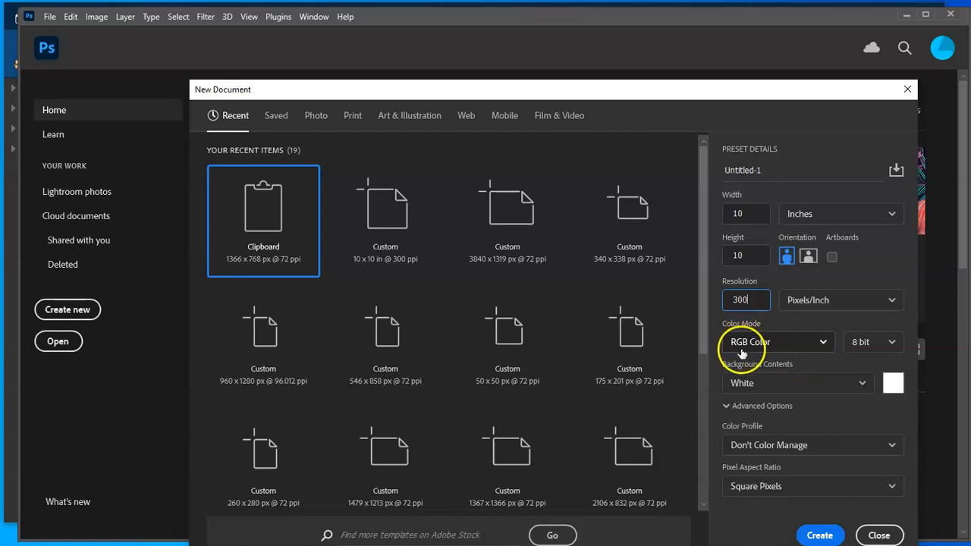
{"action": "left_click", "coordinate": [773, 389]}
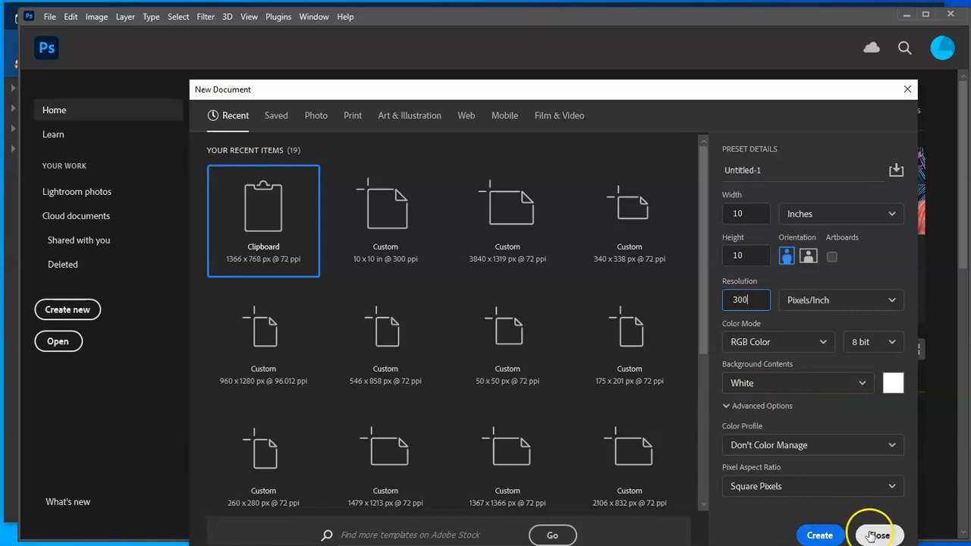
{"action": "left_click", "coordinate": [815, 535]}
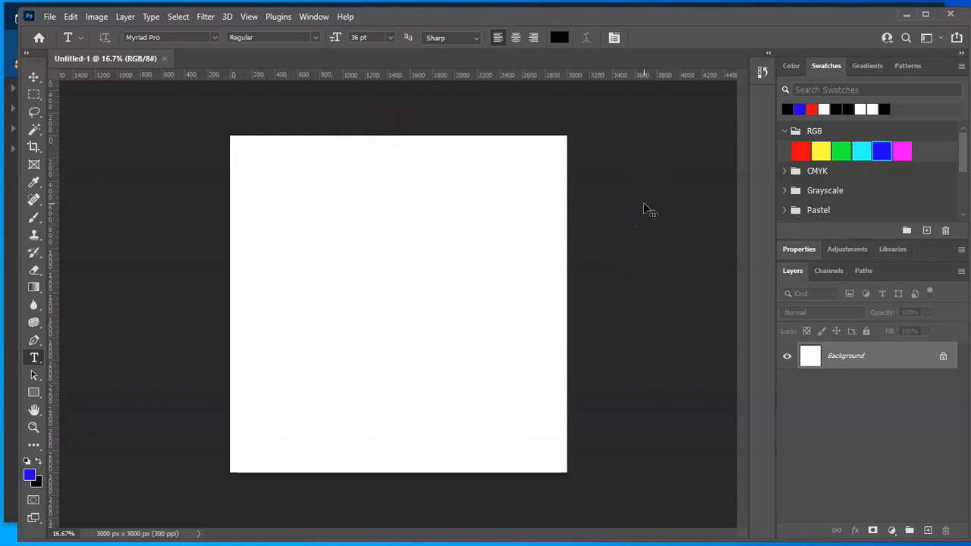
{"action": "key", "text": "ctrl+plus"}
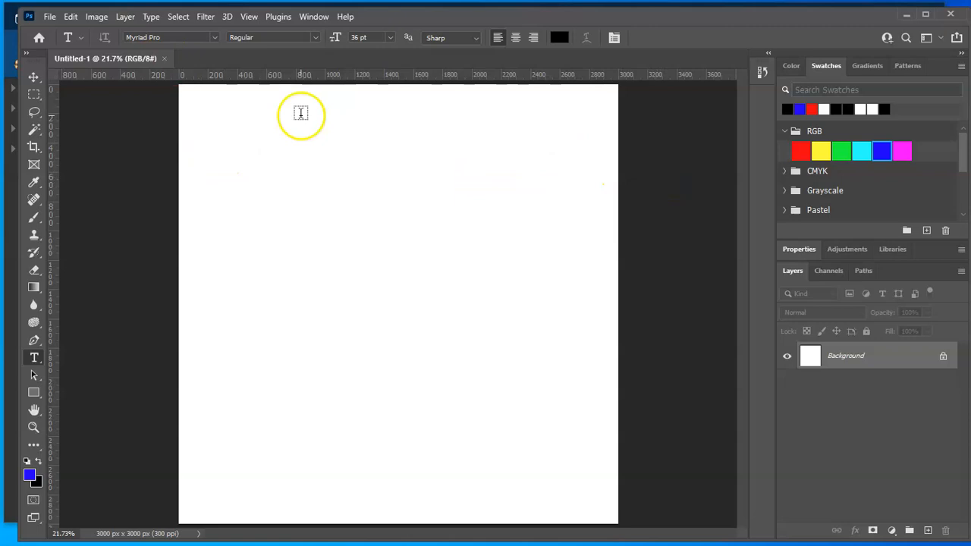
Switch back to the Blackboard page and compare the blank Elements of Design template with the completed example
{"action": "left_click", "coordinate": [13, 243]}
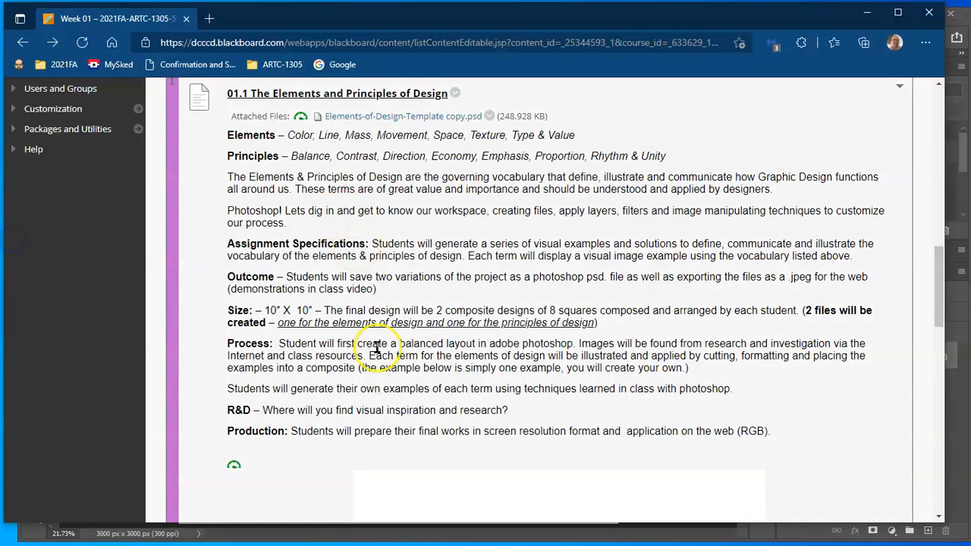
{"action": "scroll", "coordinate": [386, 347], "scroll_direction": "down", "scroll_amount": 5}
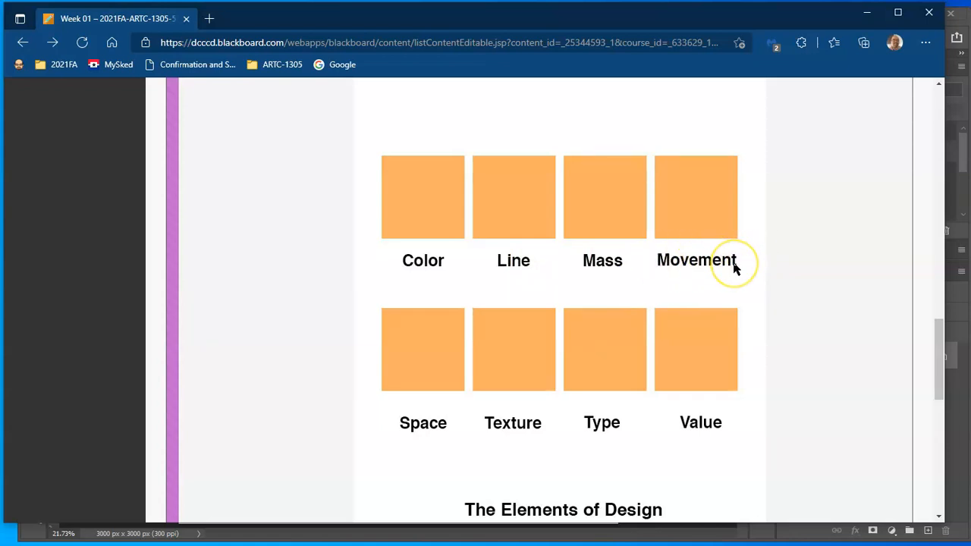
{"action": "scroll", "coordinate": [734, 267], "scroll_direction": "down", "scroll_amount": 1}
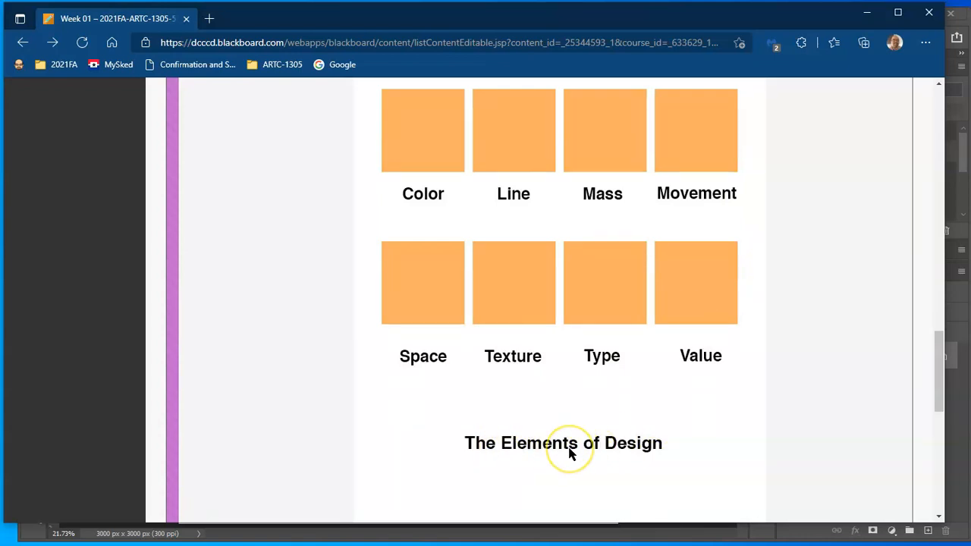
{"action": "scroll", "coordinate": [571, 453], "scroll_direction": "down", "scroll_amount": 7}
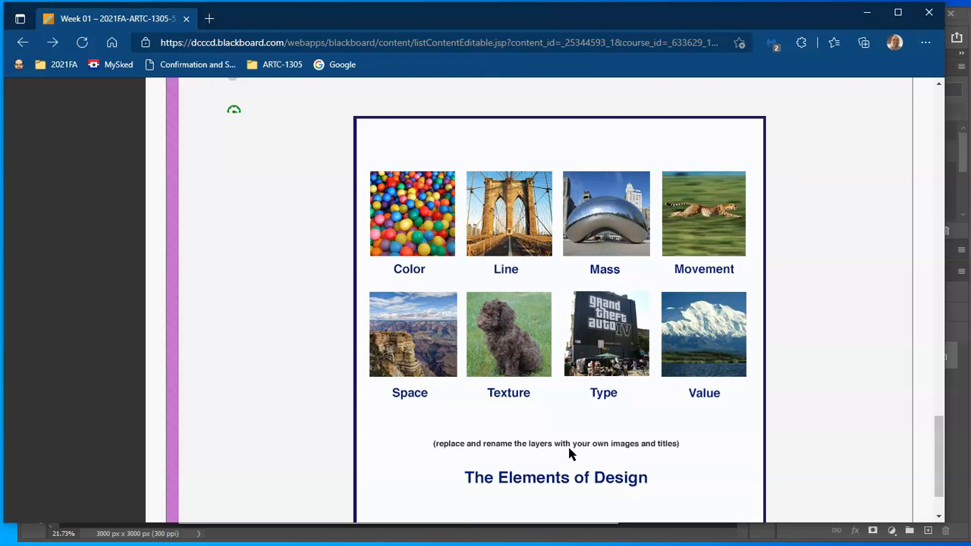
{"action": "scroll", "coordinate": [558, 448], "scroll_direction": "up", "scroll_amount": 5}
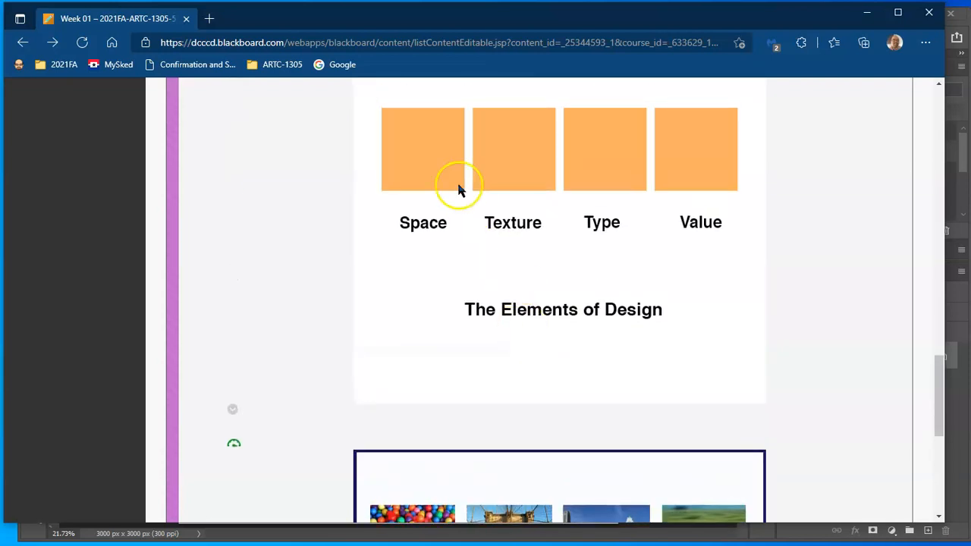
Return to Photoshop and place a horizontal and a vertical guide through the center of the canvas
{"action": "left_click", "coordinate": [349, 531]}
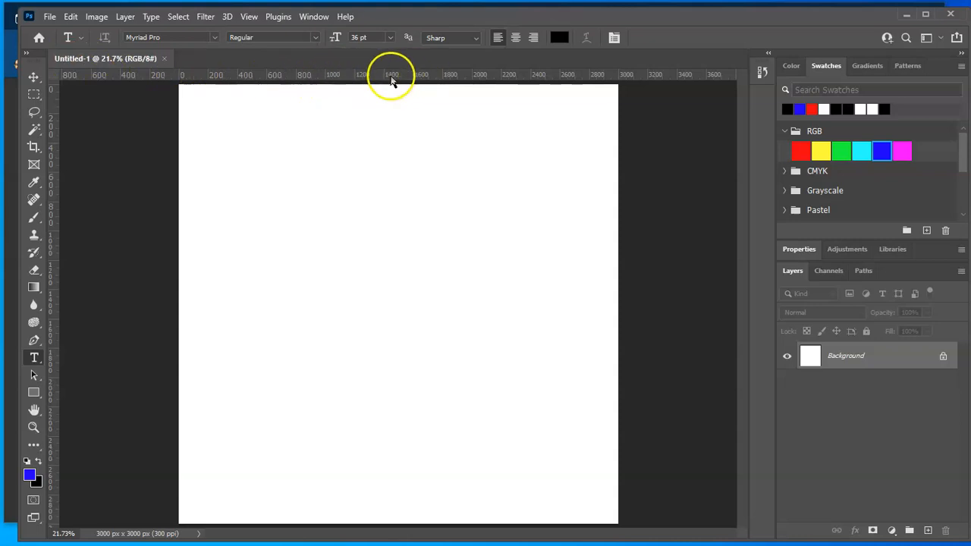
{"action": "left_click_drag", "start_coordinate": [433, 78], "coordinate": [393, 300]}
{"action": "left_click_drag", "start_coordinate": [53, 230], "coordinate": [398, 227]}
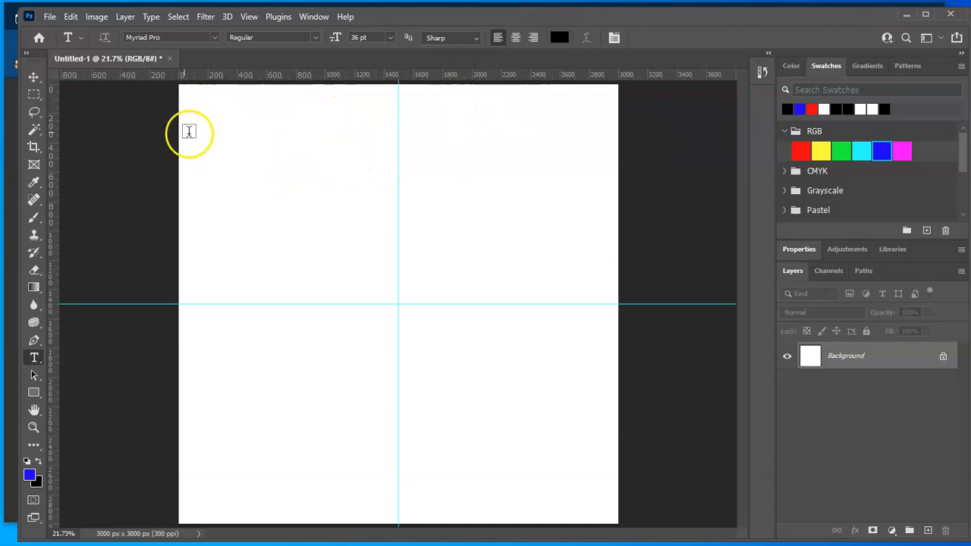
Draw a square marquee selection about 585 px wide near the canvas's upper-left corner
{"action": "left_click", "coordinate": [33, 93]}
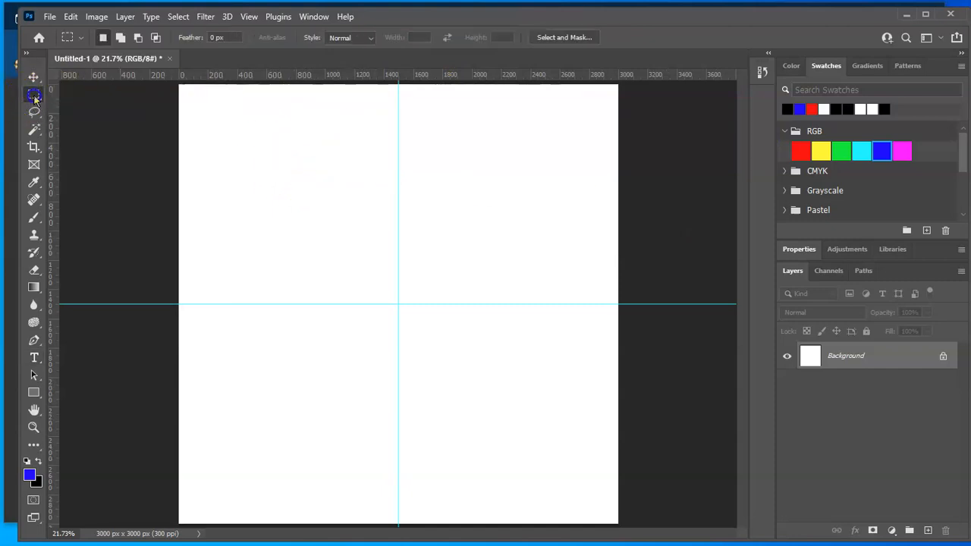
{"action": "left_click", "coordinate": [203, 91]}
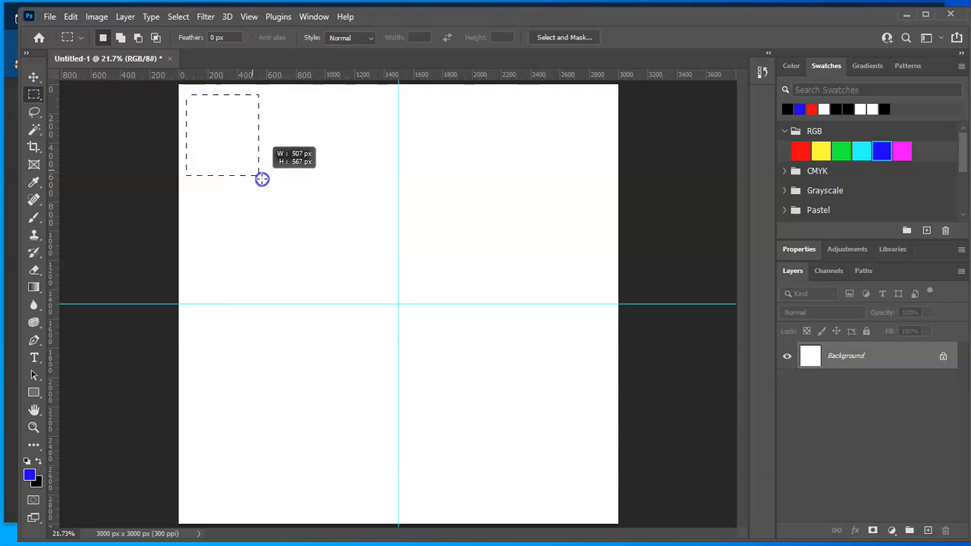
{"action": "mouse_move", "coordinate": [270, 184]}
{"action": "left_mouse_down"}
{"action": "mouse_move", "coordinate": [279, 191]}
{"action": "mouse_move", "coordinate": [274, 179]}
{"action": "left_mouse_up"}
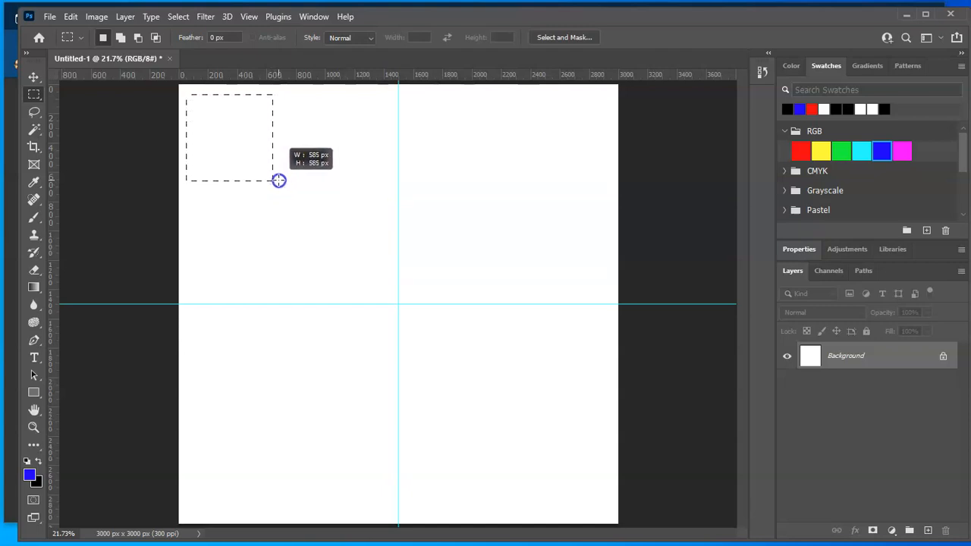
{"action": "left_click_drag", "start_coordinate": [279, 180], "coordinate": [278, 180]}
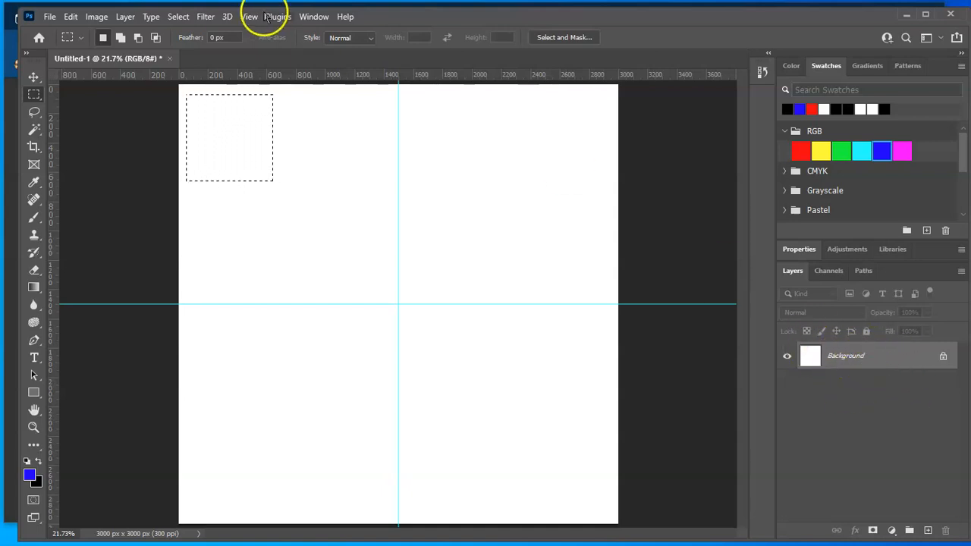
Reset the Essentials workspace to its default panel layout
{"action": "left_click", "coordinate": [311, 17]}
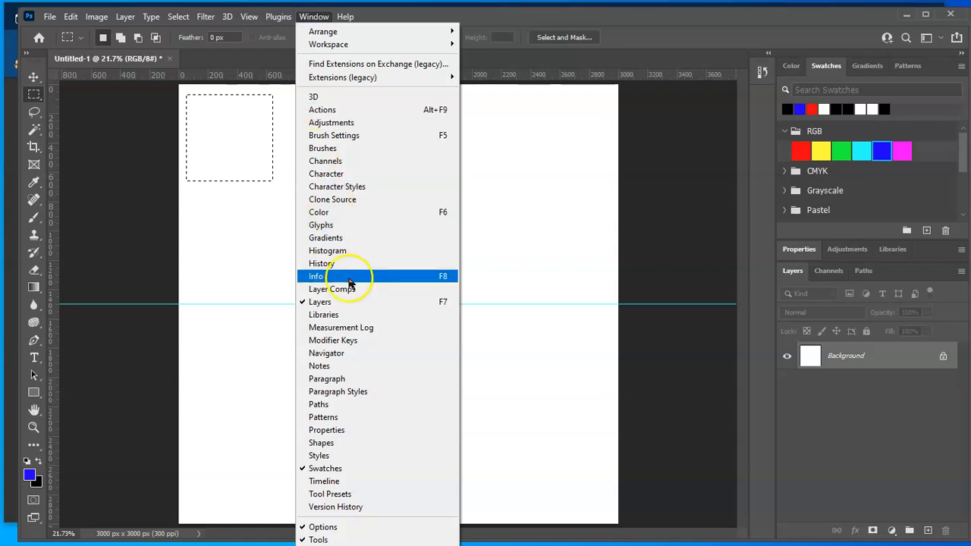
{"action": "left_click", "coordinate": [319, 17]}
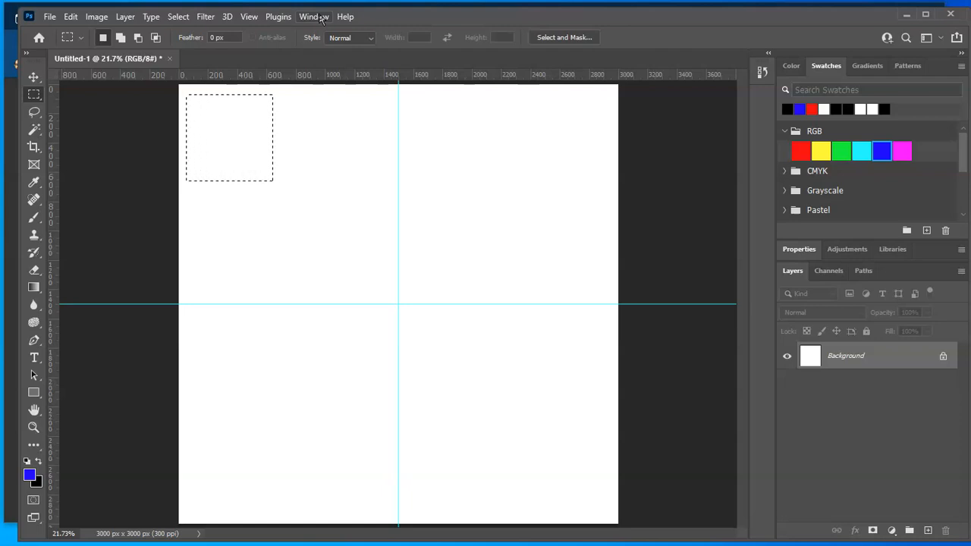
{"action": "left_click", "coordinate": [319, 17]}
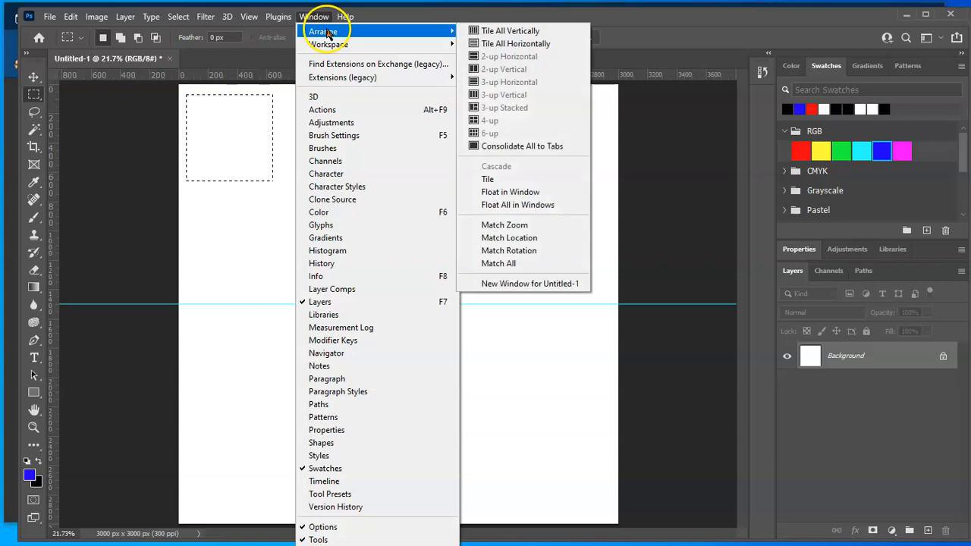
{"action": "mouse_move", "coordinate": [331, 46]}
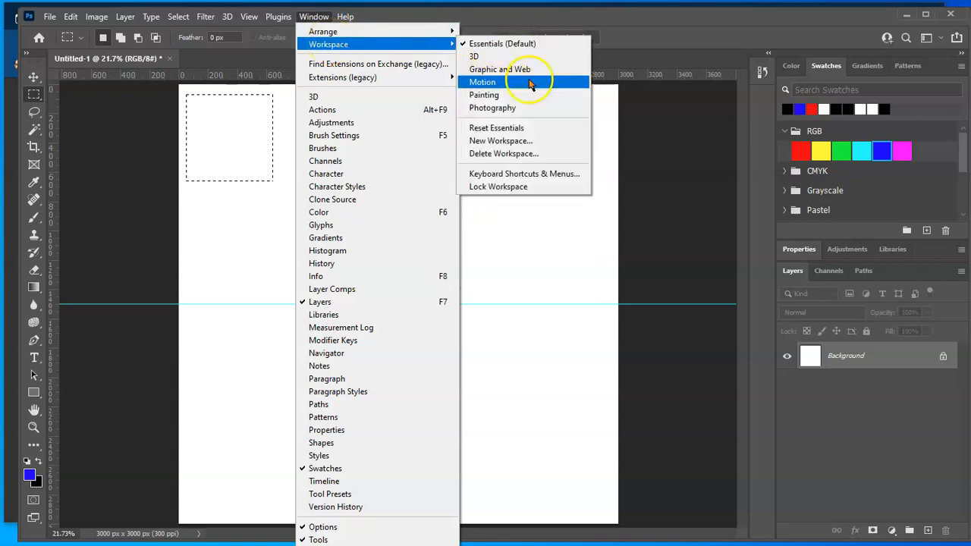
{"action": "left_click", "coordinate": [523, 131]}
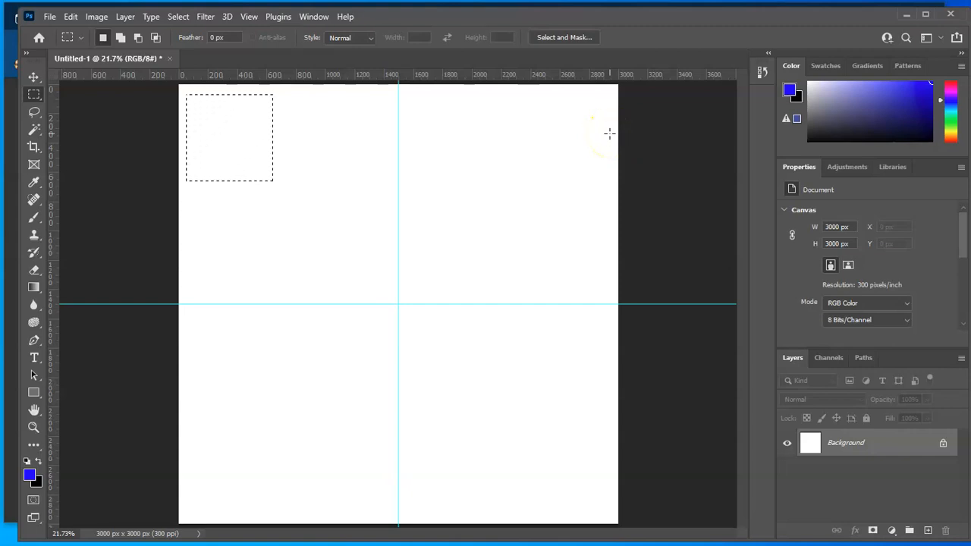
Add a new layer above the background and set the foreground color to the RGB blue swatch
{"action": "left_click", "coordinate": [926, 532]}
{"action": "left_click", "coordinate": [864, 443]}
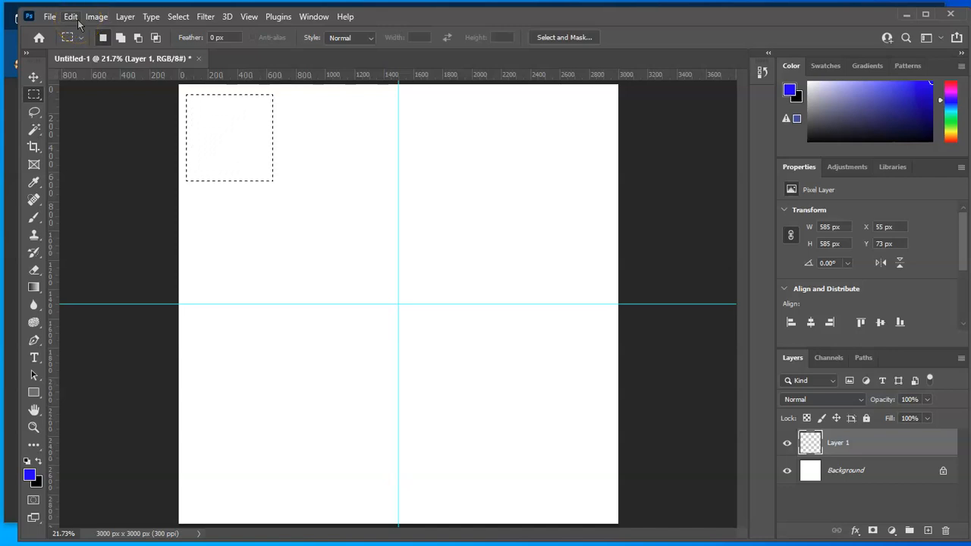
{"action": "left_click", "coordinate": [32, 477]}
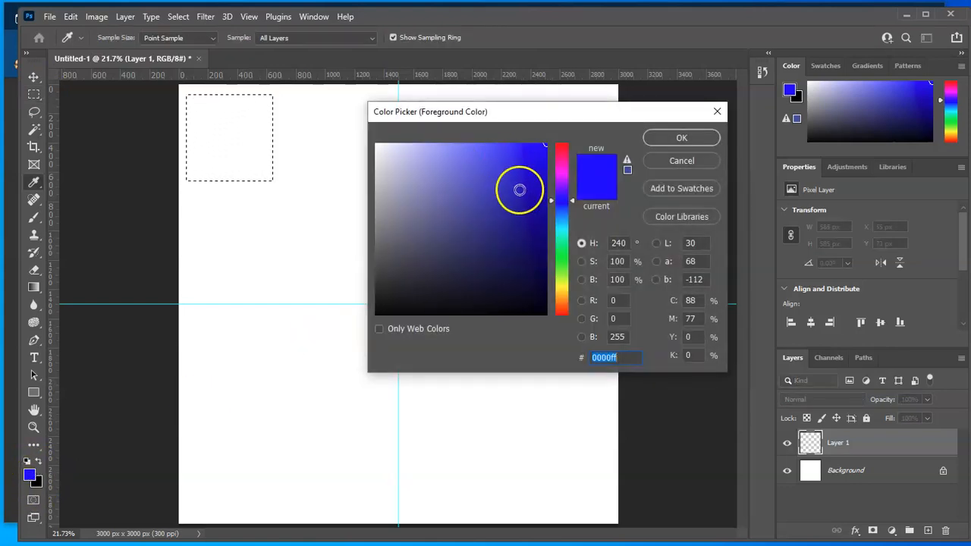
{"action": "key", "text": "Return"}
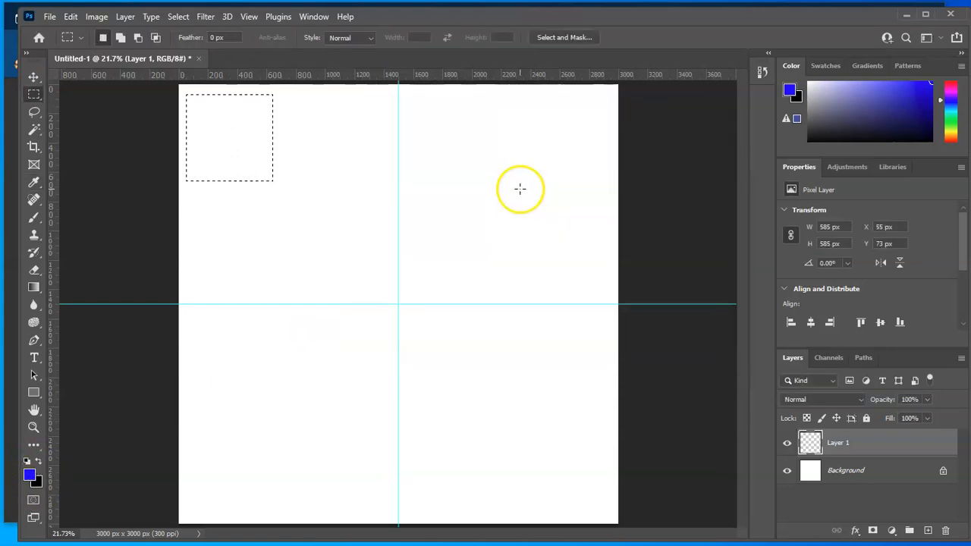
{"action": "left_click", "coordinate": [830, 65]}
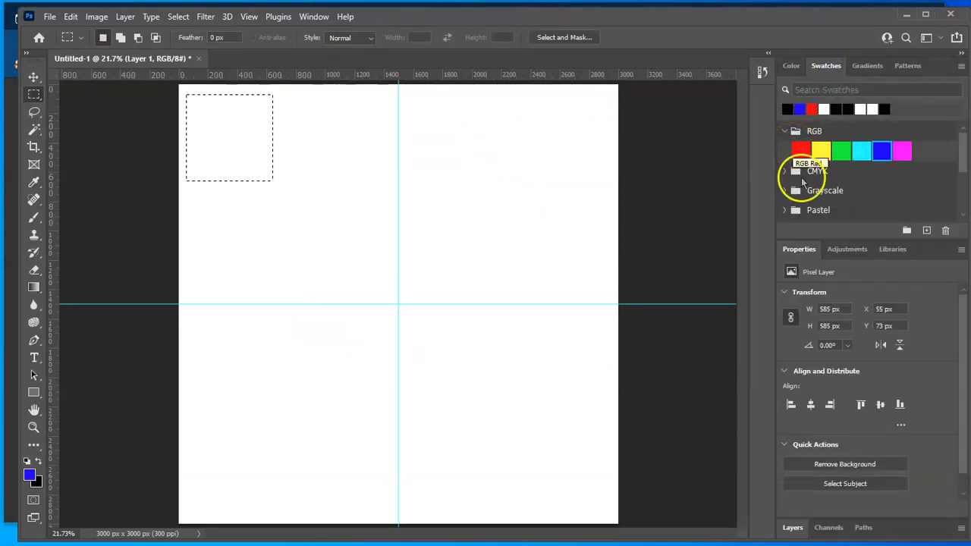
{"action": "left_click", "coordinate": [785, 171]}
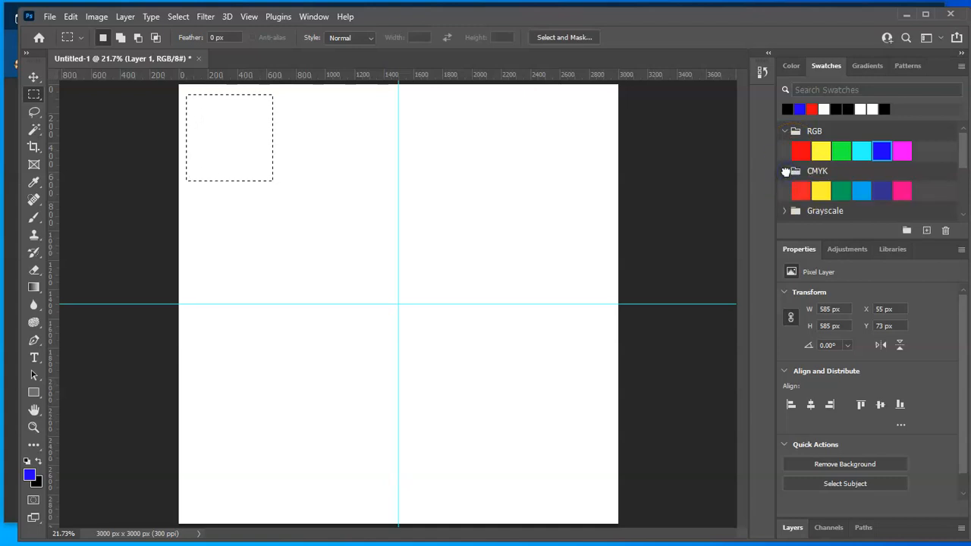
{"action": "left_click", "coordinate": [786, 171]}
{"action": "left_click", "coordinate": [880, 151]}
{"action": "left_click", "coordinate": [28, 483]}
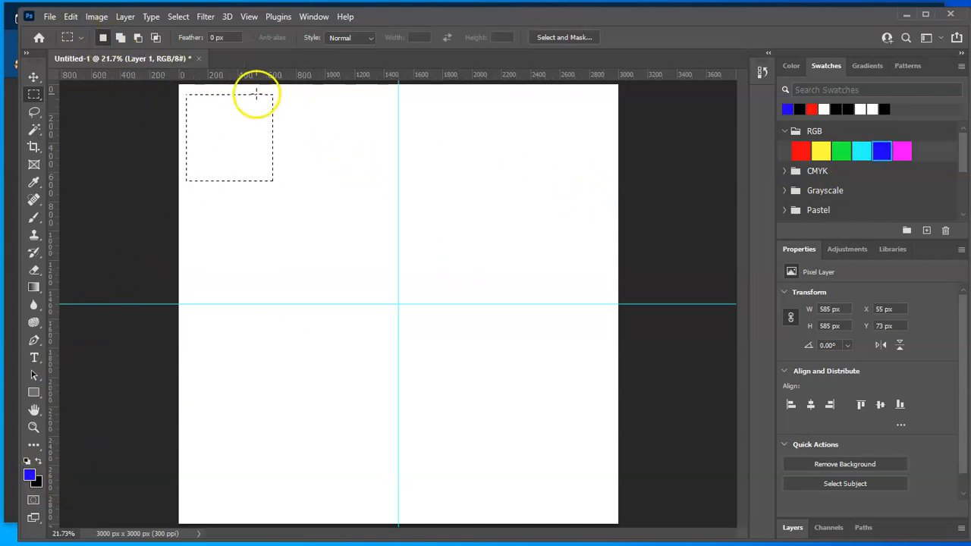
Fill the square selection with the blue foreground color at 100% opacity in Normal mode and deselect it
{"action": "left_click", "coordinate": [71, 17]}
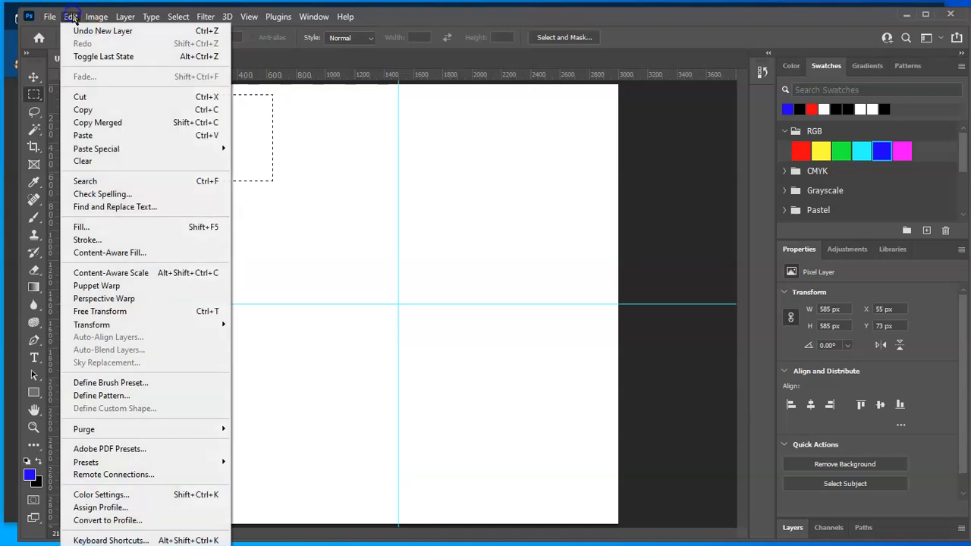
{"action": "left_click", "coordinate": [82, 226]}
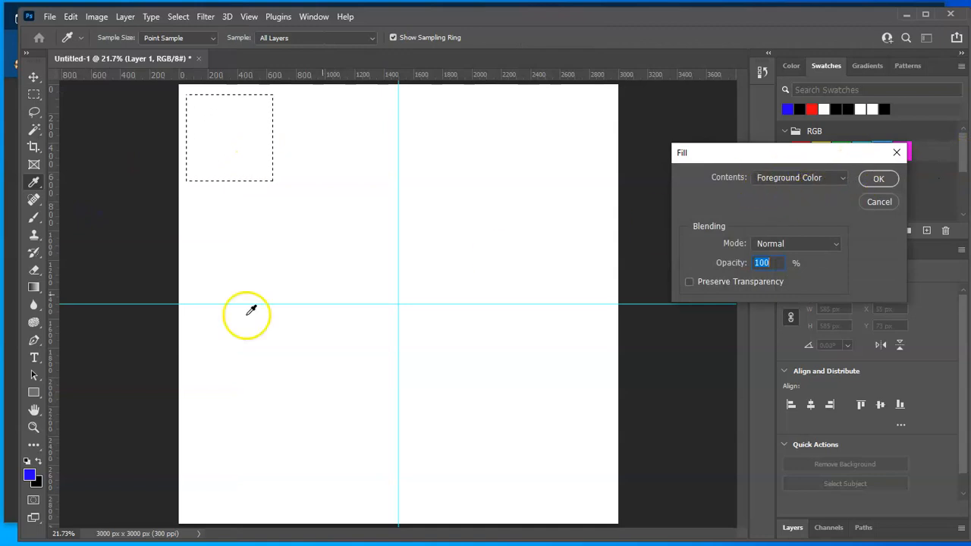
{"action": "left_click", "coordinate": [878, 179]}
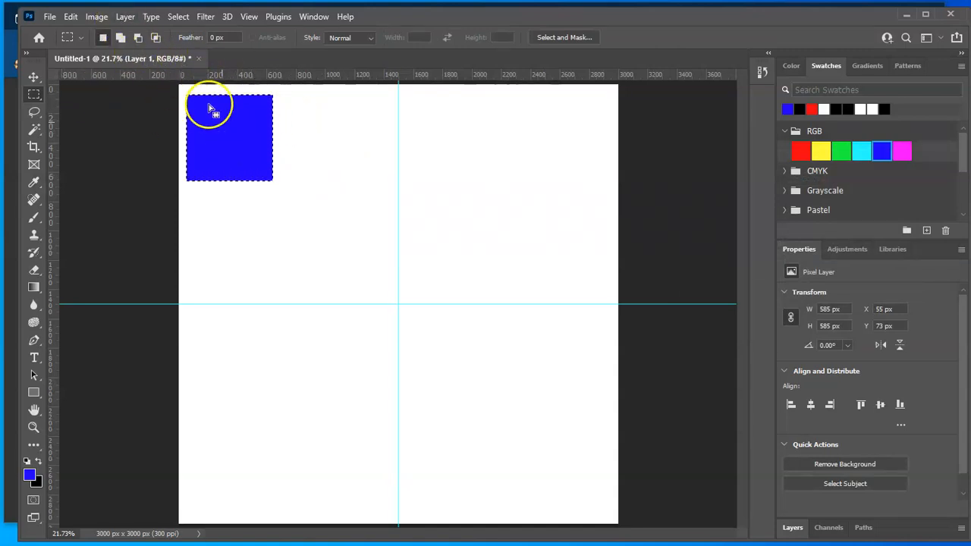
{"action": "left_click", "coordinate": [178, 17]}
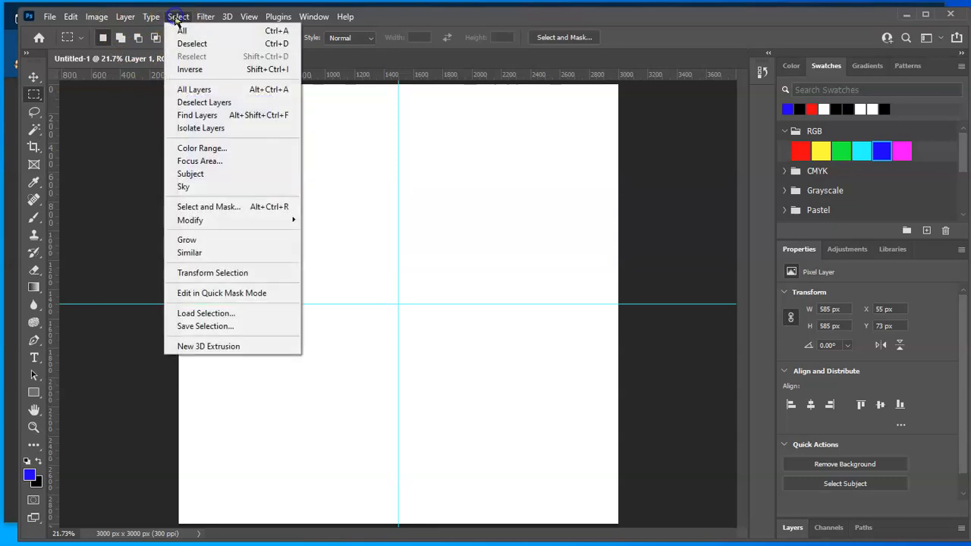
{"action": "left_click", "coordinate": [287, 46]}
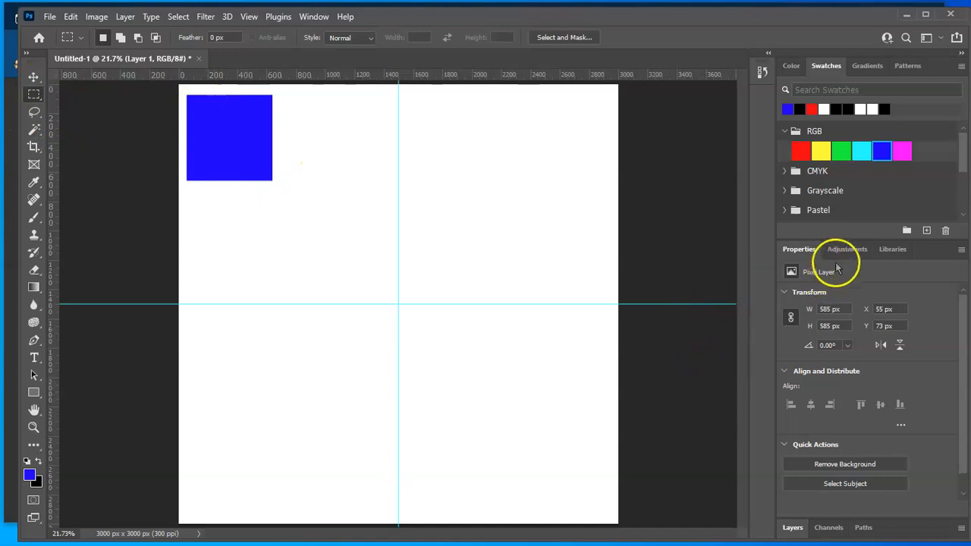
Expand the layer list in place of the swatches and move the blue square slightly inward from the canvas's upper-left corner
{"action": "left_click", "coordinate": [792, 528]}
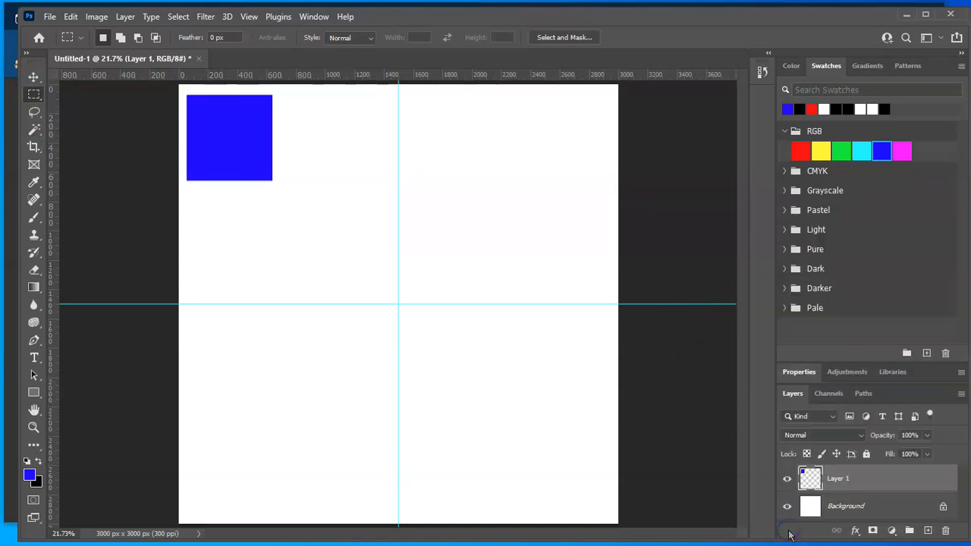
{"action": "left_click", "coordinate": [831, 67]}
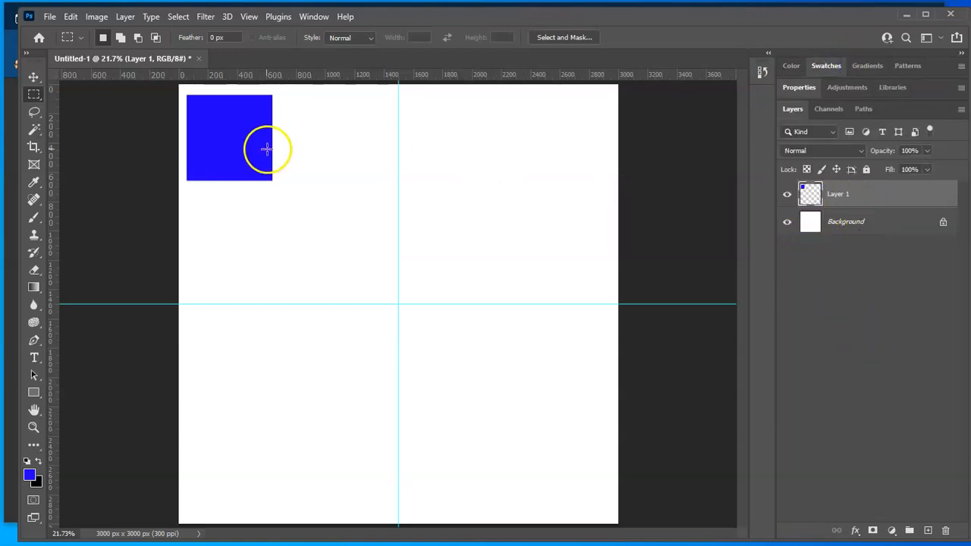
{"action": "left_click", "coordinate": [34, 77]}
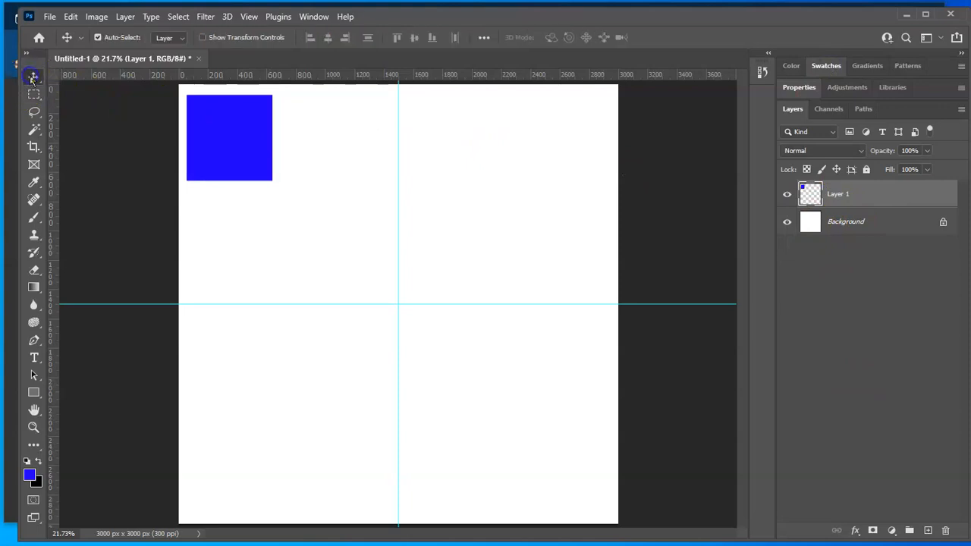
{"action": "mouse_move", "coordinate": [238, 135]}
{"action": "left_mouse_down"}
{"action": "mouse_move", "coordinate": [336, 221]}
{"action": "mouse_move", "coordinate": [470, 249]}
{"action": "mouse_move", "coordinate": [346, 170]}
{"action": "mouse_move", "coordinate": [322, 128]}
{"action": "mouse_move", "coordinate": [246, 135]}
{"action": "mouse_move", "coordinate": [252, 148]}
{"action": "left_mouse_up"}
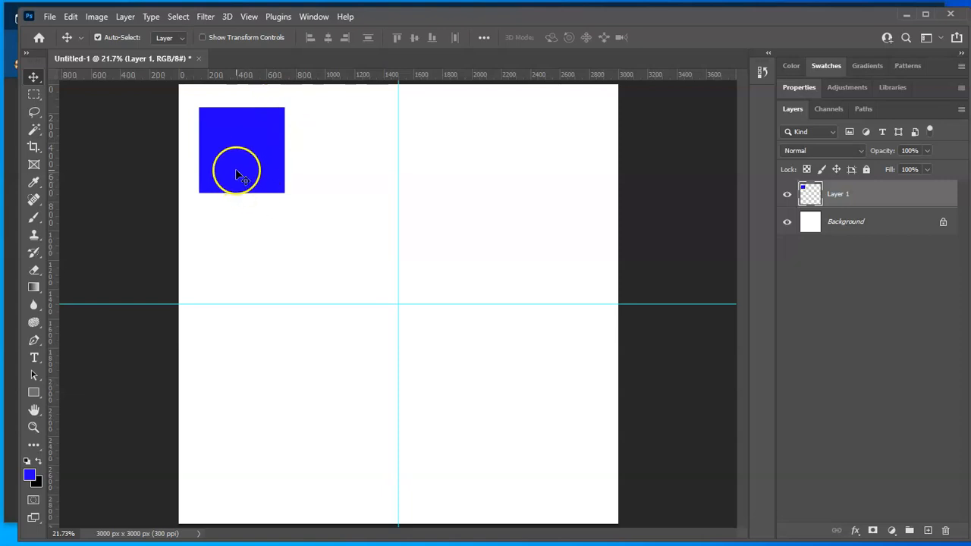
{"action": "mouse_move", "coordinate": [260, 147]}
{"action": "left_mouse_down"}
{"action": "mouse_move", "coordinate": [265, 159]}
{"action": "mouse_move", "coordinate": [259, 154]}
{"action": "left_mouse_up"}
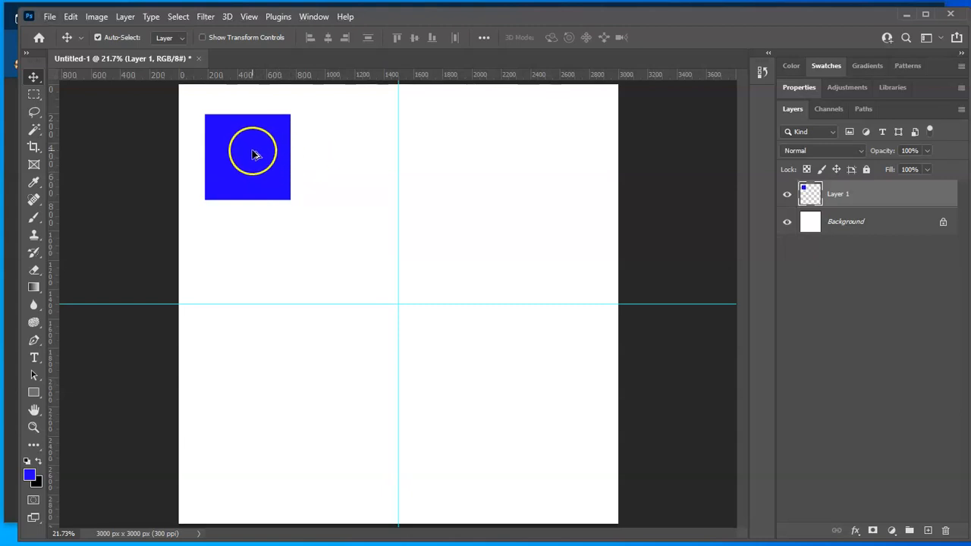
Duplicate the blue square three times to form a row of four across the upper part of the canvas
{"action": "left_click_drag", "start_coordinate": [252, 157], "coordinate": [345, 158]}
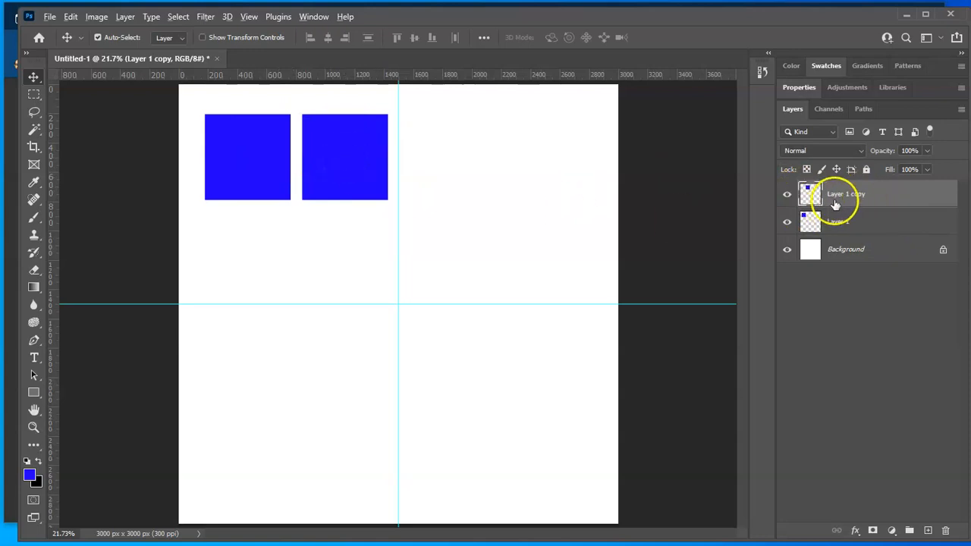
{"action": "left_click_drag", "start_coordinate": [368, 162], "coordinate": [573, 160]}
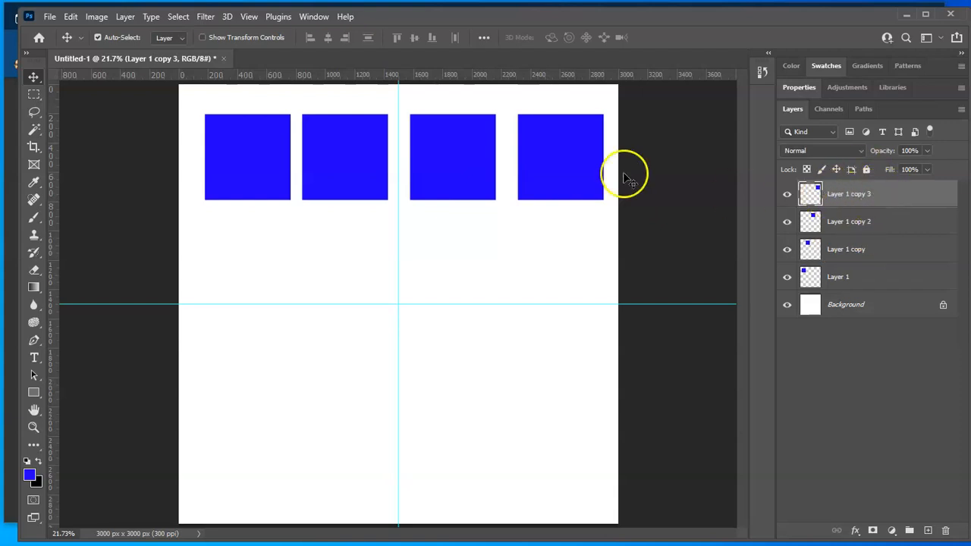
Select all four square layers, shift the row slightly down, and distribute the squares evenly in the horizontal direction
{"action": "left_click", "coordinate": [887, 194]}
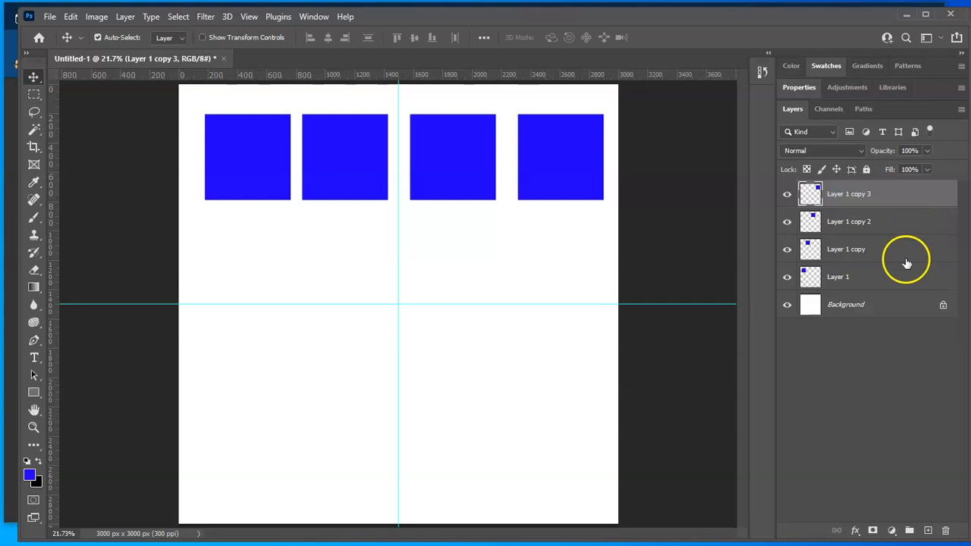
{"action": "key", "text": "ctrl"}
{"action": "left_click", "coordinate": [890, 220], "text": "ctrl"}
{"action": "left_click", "coordinate": [910, 249], "text": "ctrl"}
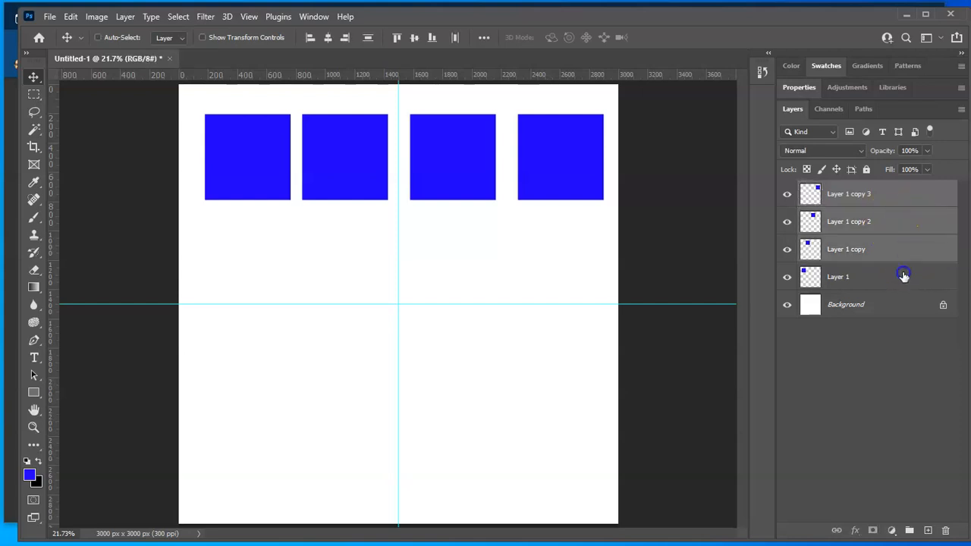
{"action": "left_click", "coordinate": [903, 275], "text": "ctrl"}
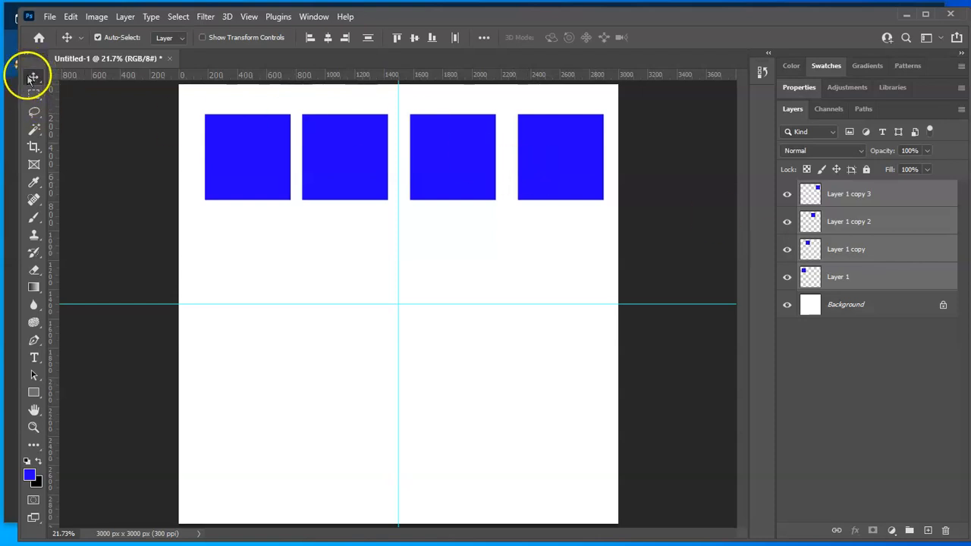
{"action": "mouse_move", "coordinate": [341, 134]}
{"action": "left_mouse_down"}
{"action": "mouse_move", "coordinate": [364, 182]}
{"action": "mouse_move", "coordinate": [339, 164]}
{"action": "mouse_move", "coordinate": [340, 137]}
{"action": "mouse_move", "coordinate": [345, 147]}
{"action": "left_mouse_up"}
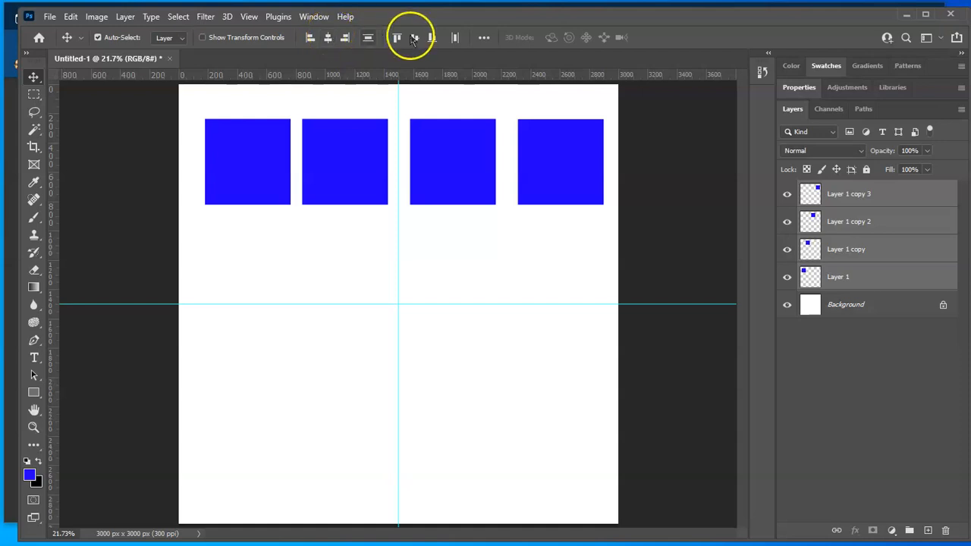
{"action": "left_click", "coordinate": [455, 38]}
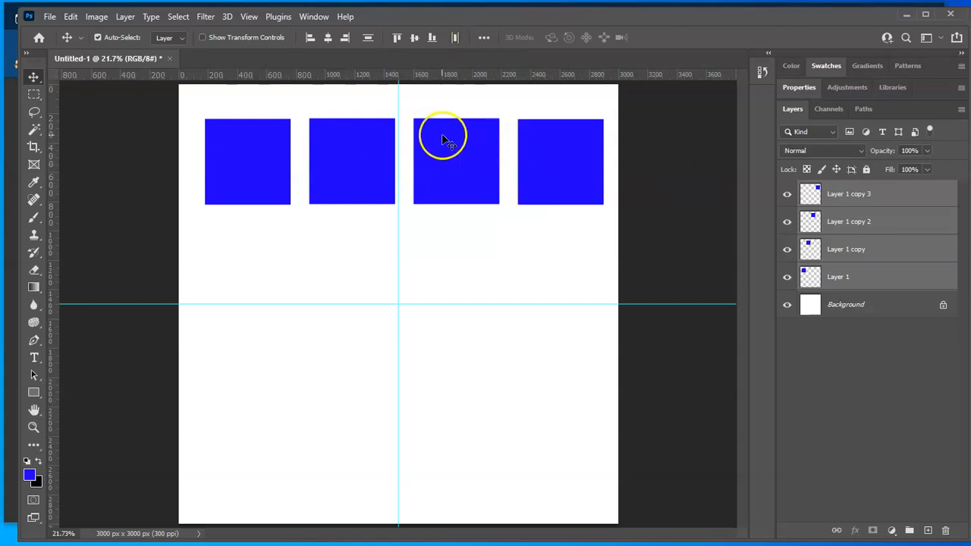
Center the row of squares horizontally in the canvas's upper half and duplicate it straight down below the horizontal guide
{"action": "left_click_drag", "start_coordinate": [459, 157], "coordinate": [453, 190]}
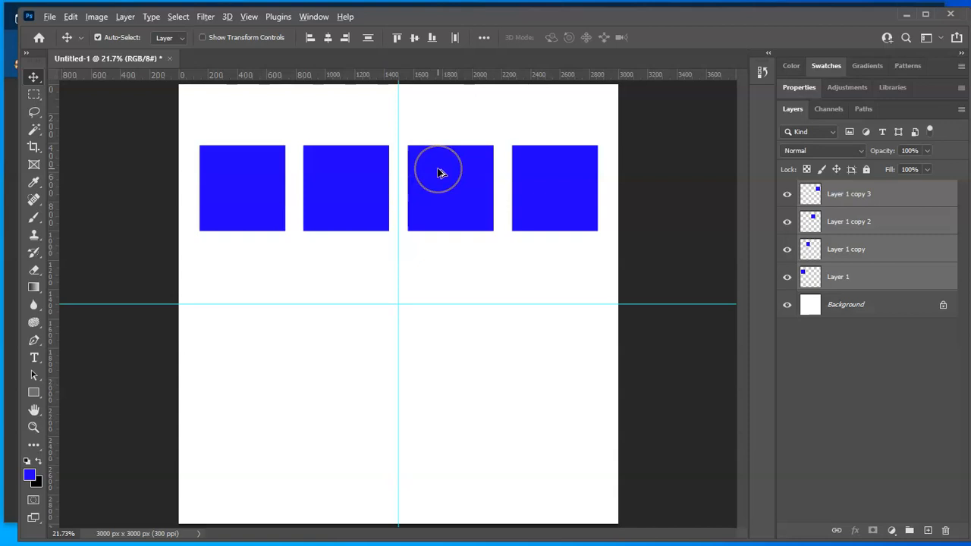
{"action": "left_click_drag", "start_coordinate": [437, 173], "coordinate": [438, 367]}
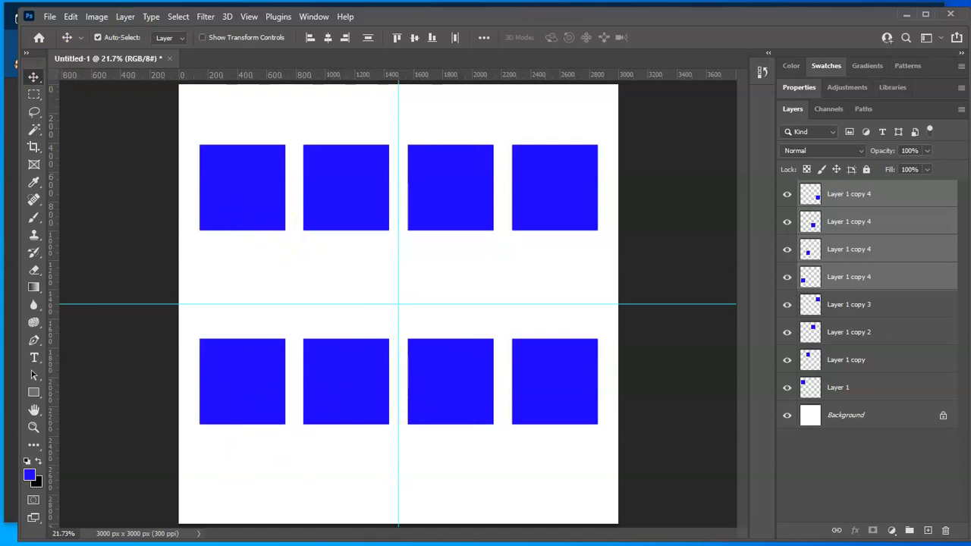
Switch to the browser to check the template's square rows and labels, and return to Photoshop
{"action": "left_click", "coordinate": [9, 106]}
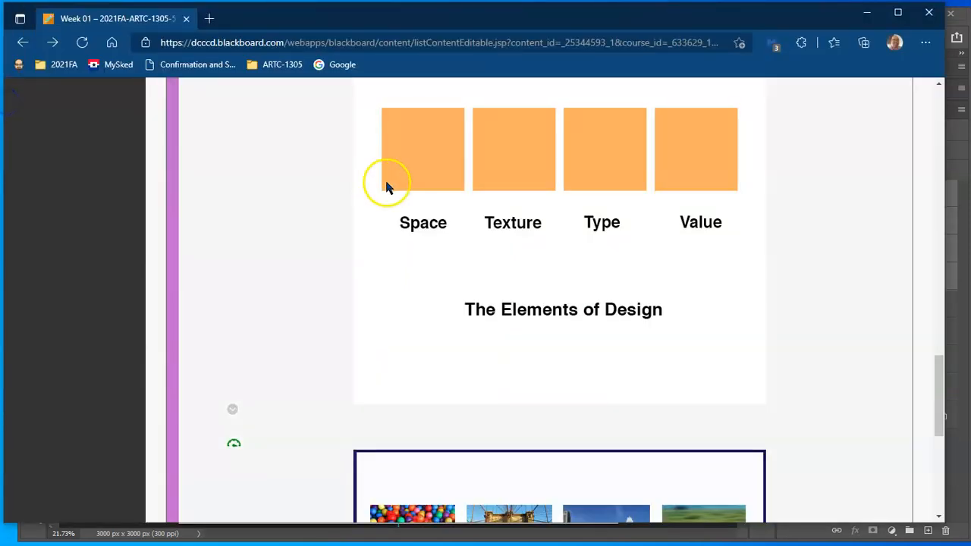
{"action": "scroll", "coordinate": [386, 186], "scroll_direction": "up", "scroll_amount": 3}
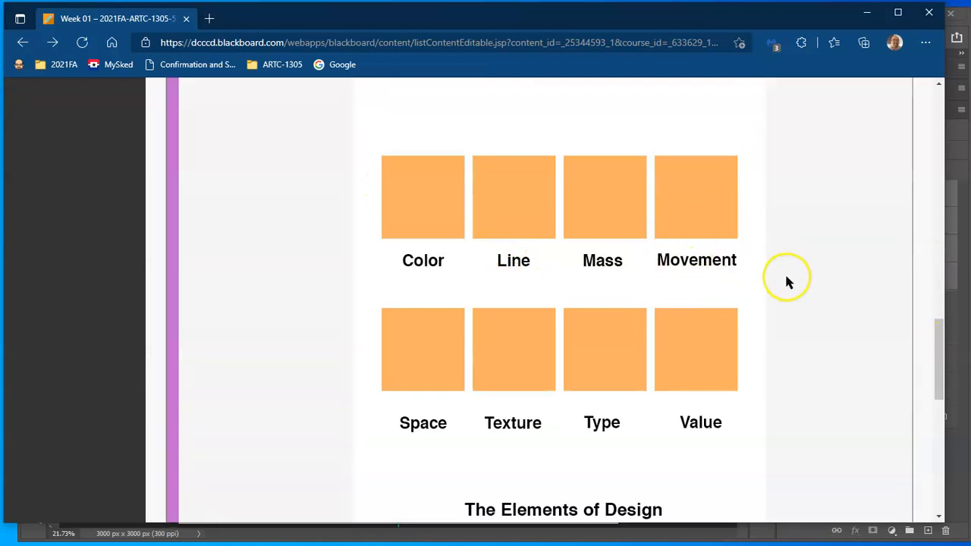
{"action": "left_click", "coordinate": [960, 336]}
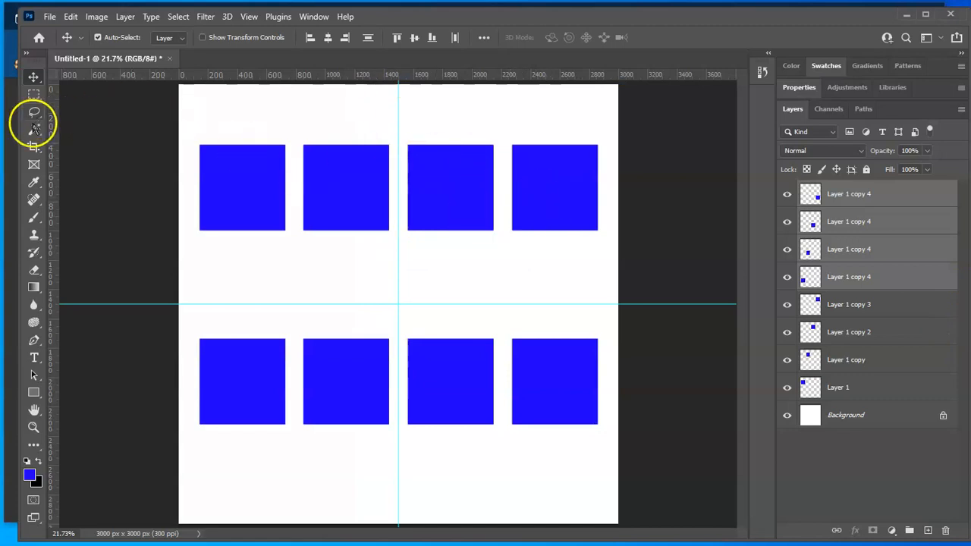
Make the topmost square layer active and set the Type tool's text color to black, 000000
{"action": "left_click", "coordinate": [34, 358]}
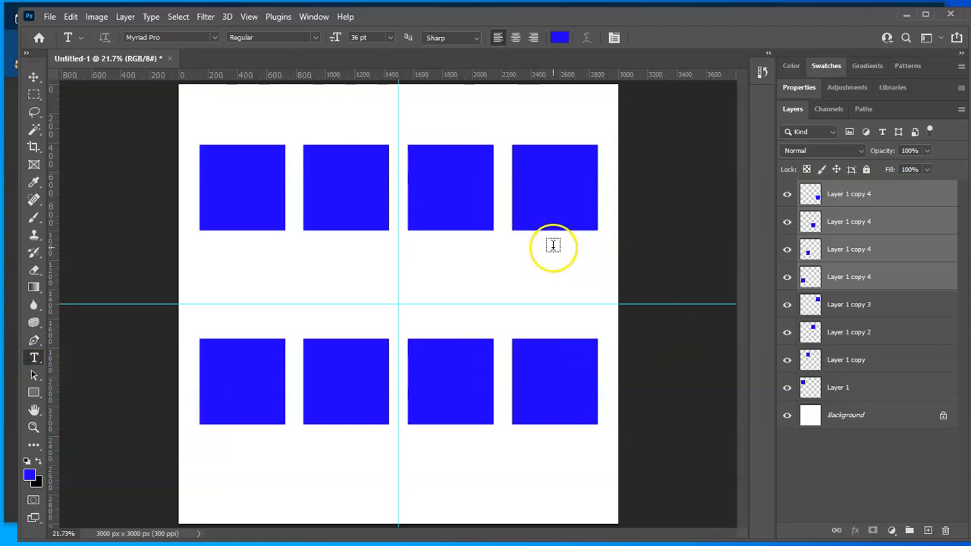
{"action": "left_click", "coordinate": [911, 195]}
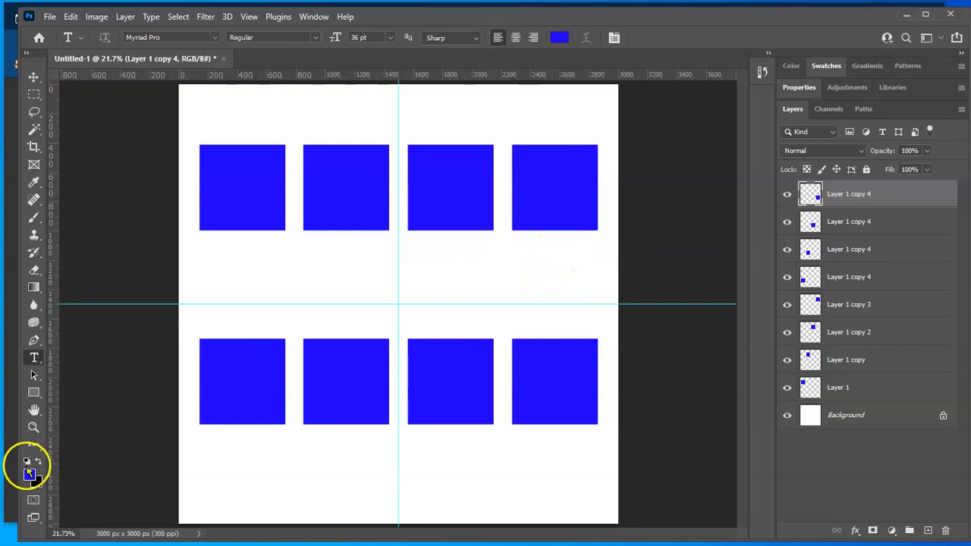
{"action": "left_click", "coordinate": [559, 38]}
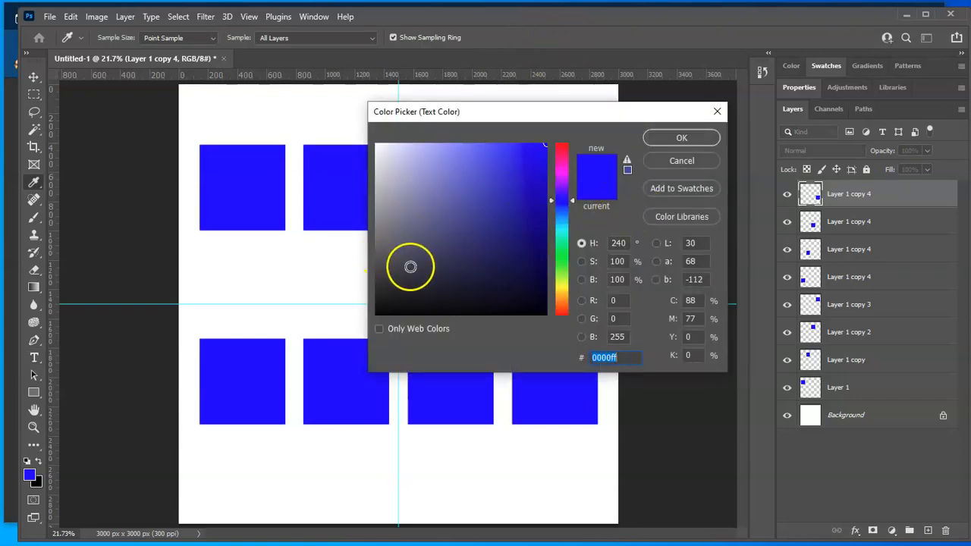
{"action": "left_click_drag", "start_coordinate": [410, 267], "coordinate": [316, 384]}
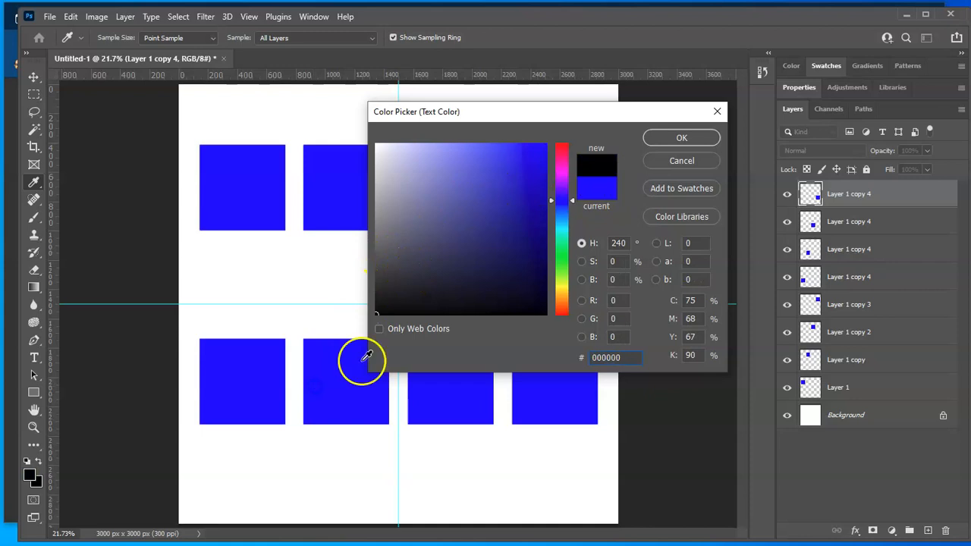
{"action": "left_click", "coordinate": [684, 137]}
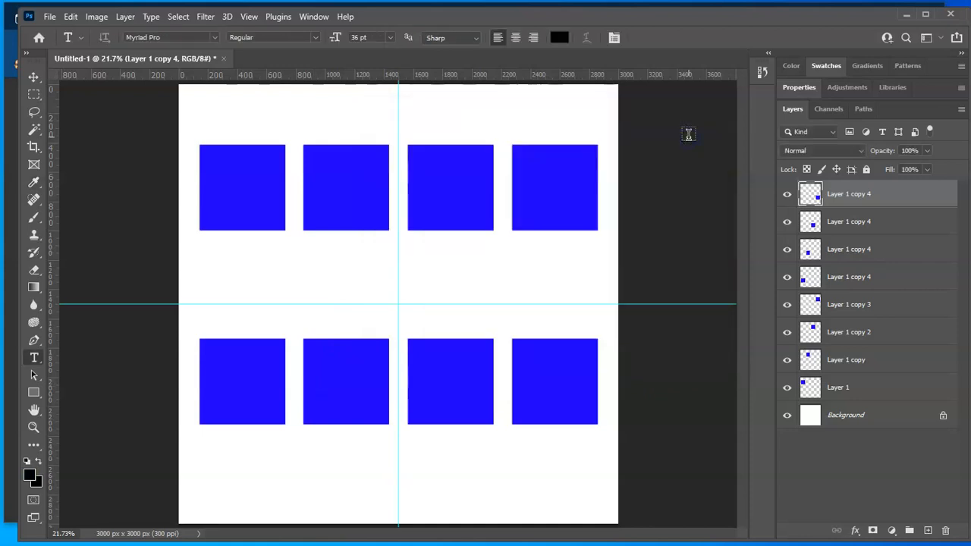
Add the center-aligned label "Movement" in 36 pt Myriad Pro below the fourth square of the upper row
{"action": "left_click", "coordinate": [553, 248]}
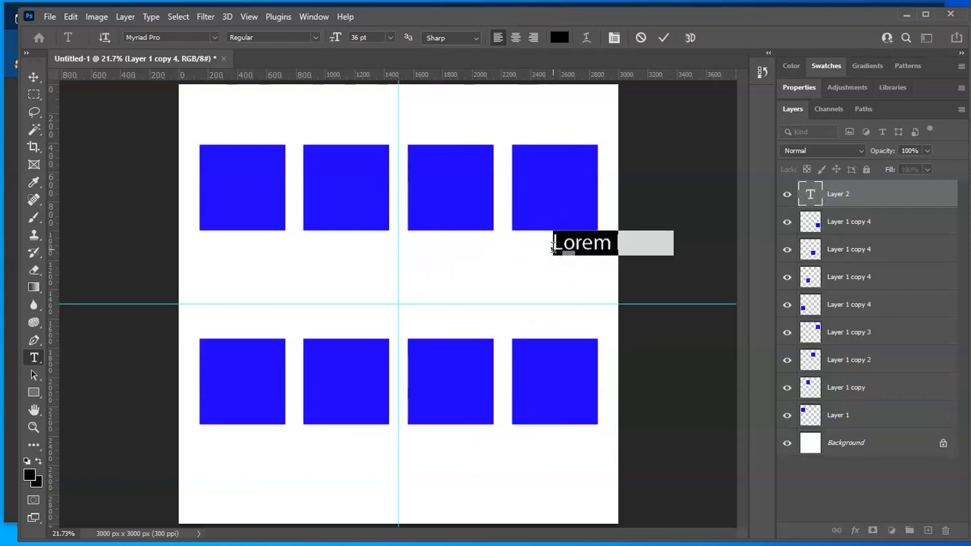
{"action": "type", "text": "Mov"}
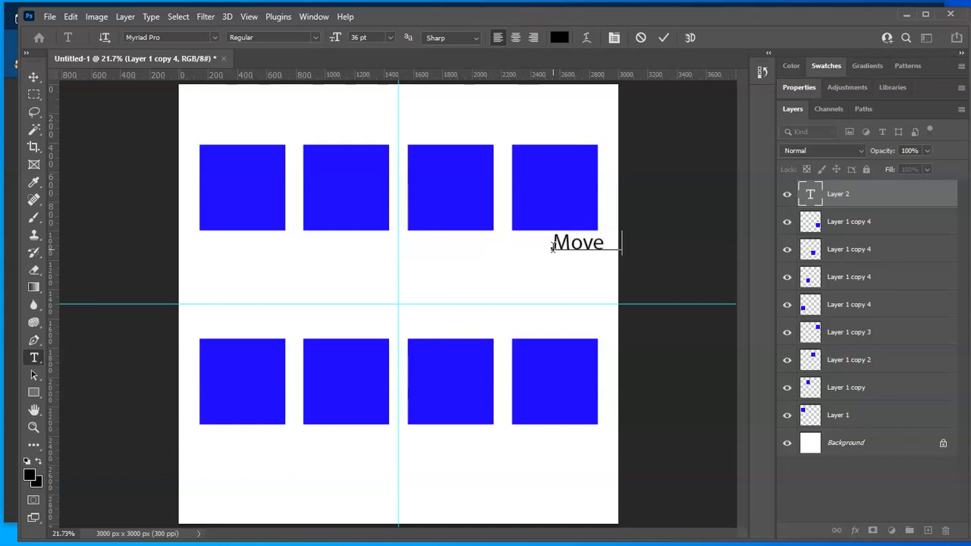
{"action": "key", "text": "ctrl+a"}
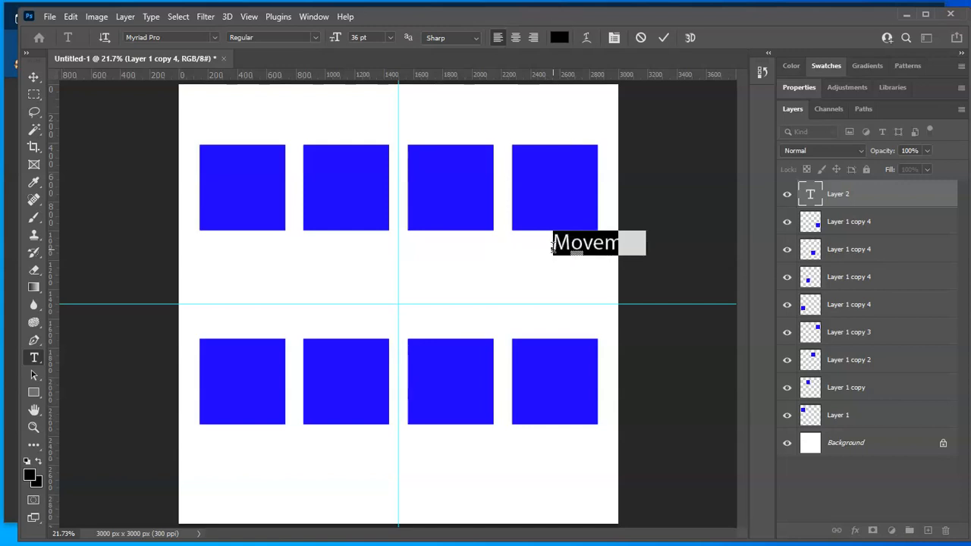
{"action": "type", "text": "Mo"}
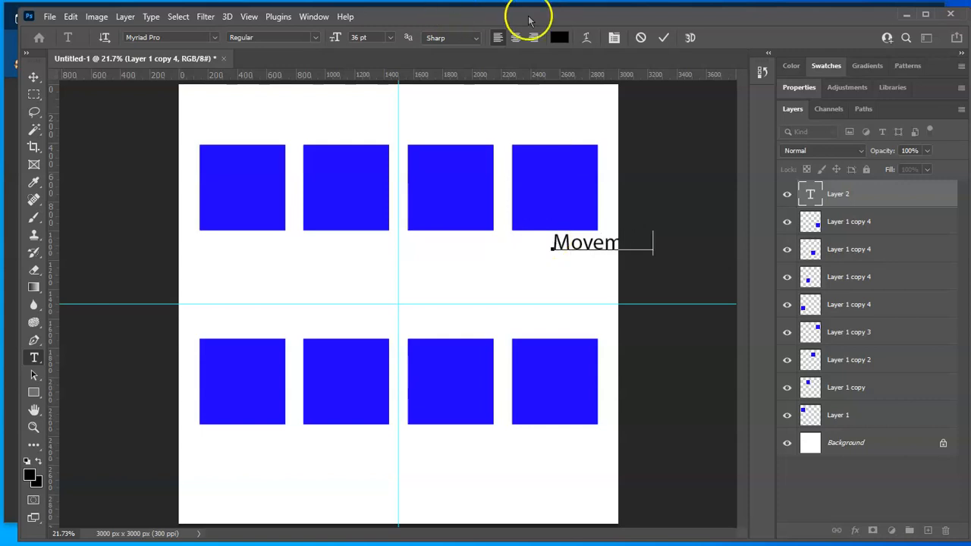
{"action": "double_click", "coordinate": [589, 241]}
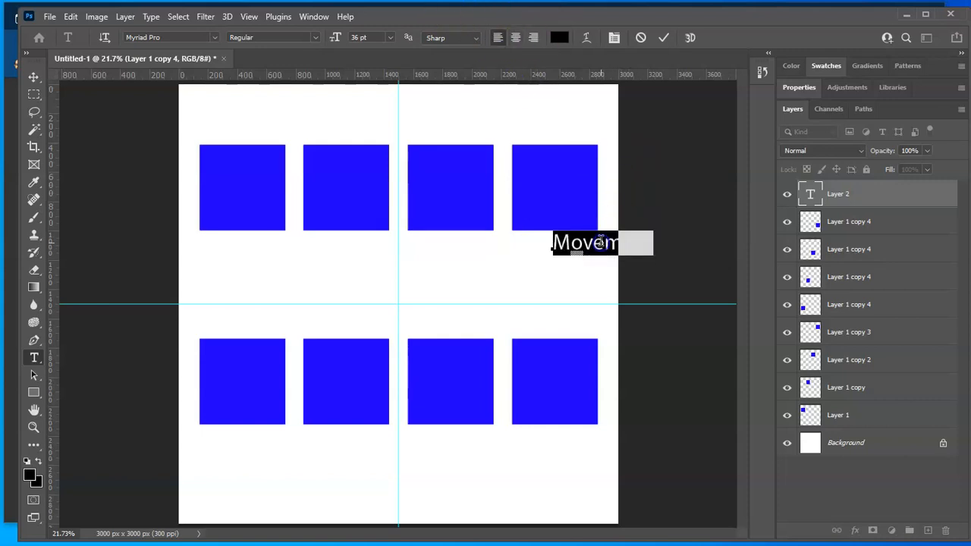
{"action": "left_click", "coordinate": [516, 38]}
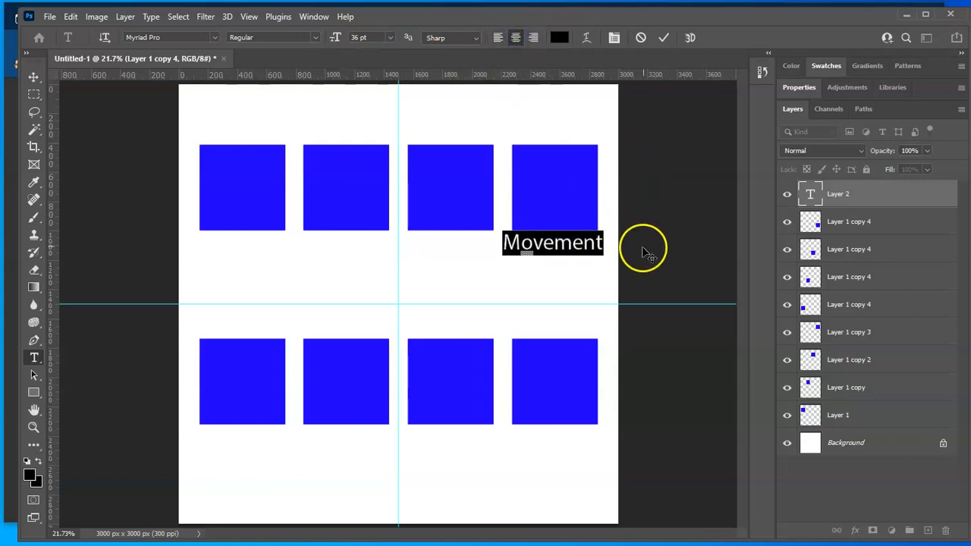
{"action": "left_click", "coordinate": [33, 77]}
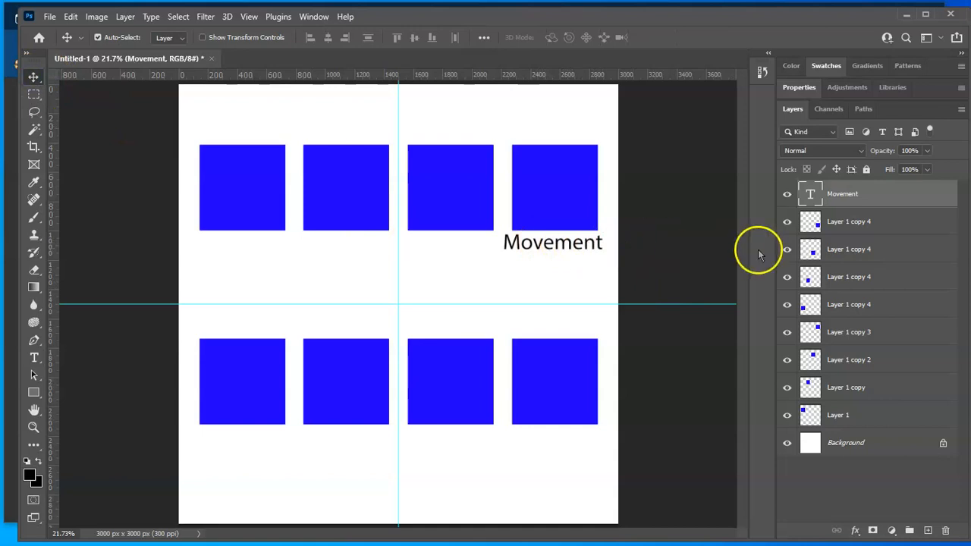
Change the font of the "Movement" label to Arial Narrow Bold
{"action": "double_click", "coordinate": [809, 194]}
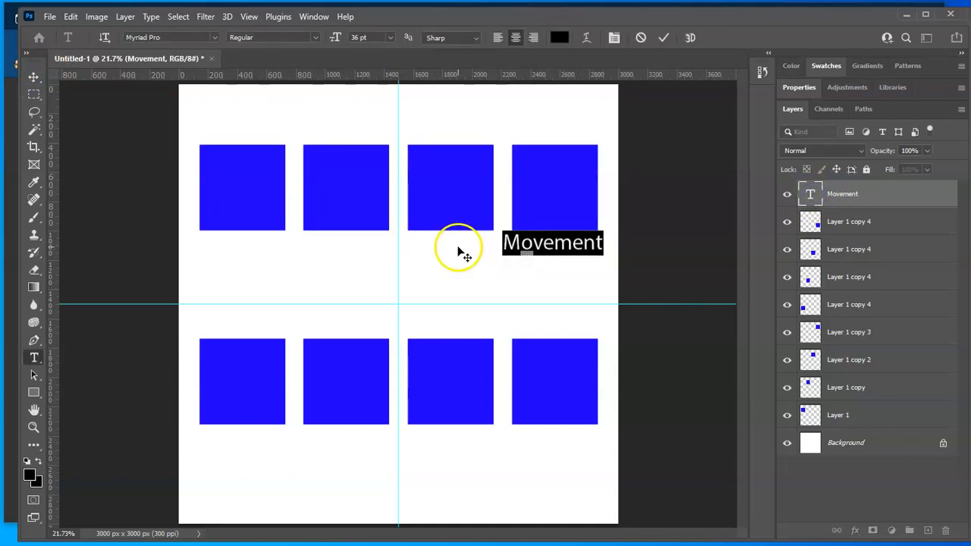
{"action": "left_click", "coordinate": [201, 38]}
{"action": "type", "text": "hel"}
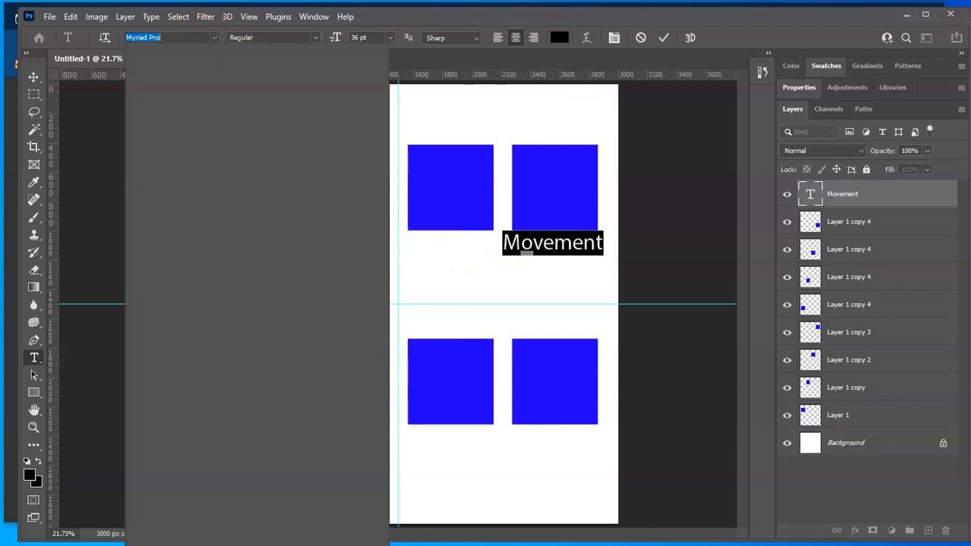
{"action": "type", "text": "ve"}
{"action": "key", "text": "BackSpace"}
{"action": "key", "text": "BackSpace"}
{"action": "key", "text": "BackSpace"}
{"action": "key", "text": "BackSpace"}
{"action": "key", "text": "BackSpace"}
{"action": "type", "text": "arial"}
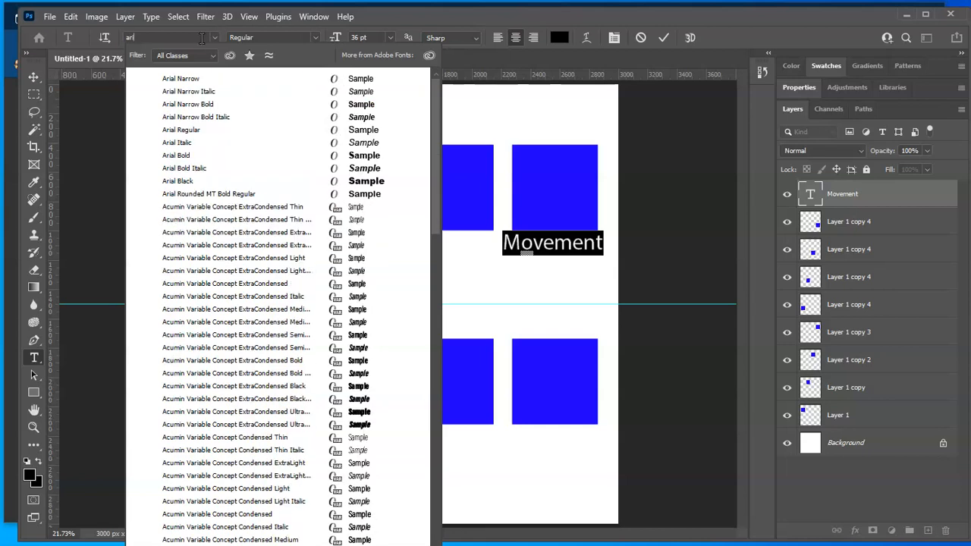
{"action": "left_click", "coordinate": [203, 106]}
Center the "Movement" label just below the upper row's fourth square and duplicate it beneath the other three squares of that row
{"action": "left_click", "coordinate": [33, 78]}
{"action": "left_click_drag", "start_coordinate": [545, 254], "coordinate": [569, 250]}
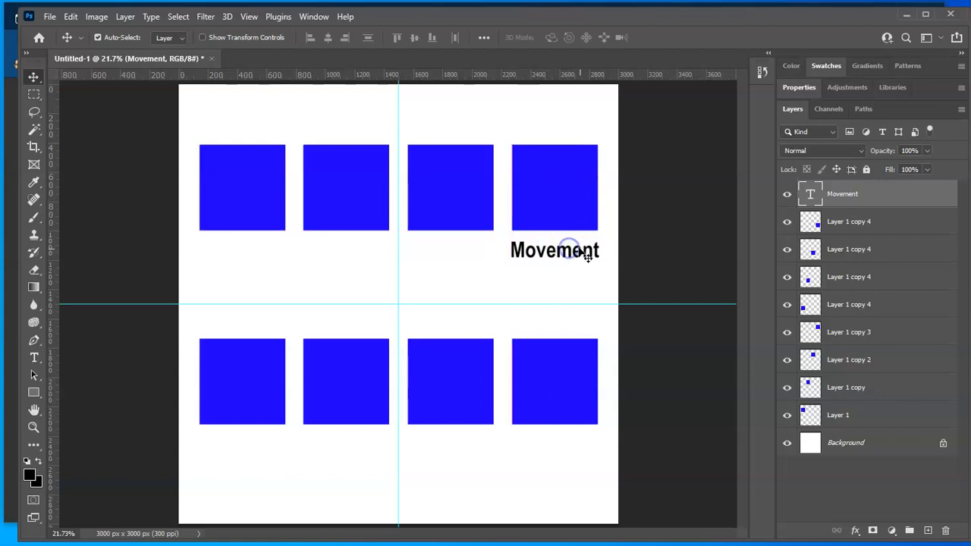
{"action": "key", "text": "shift+Up"}
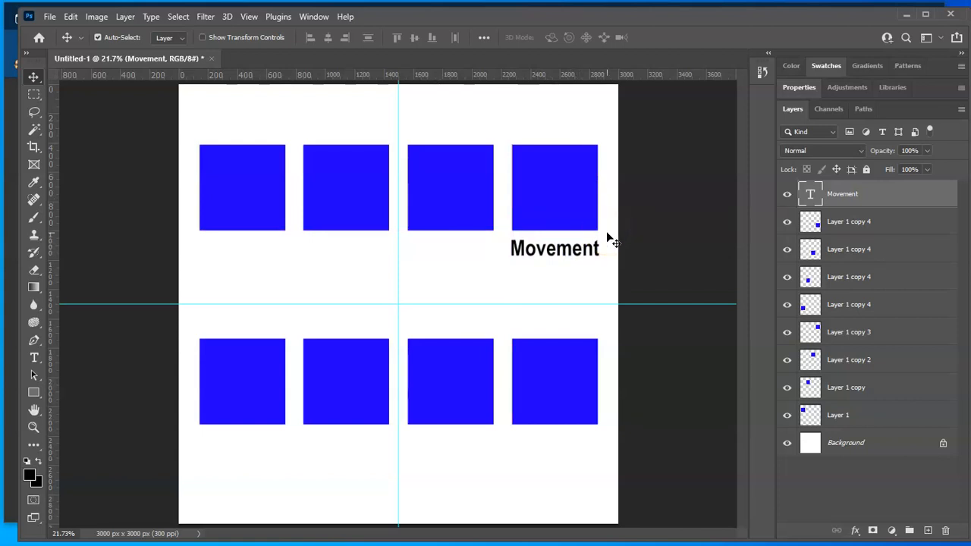
{"action": "left_click_drag", "start_coordinate": [563, 253], "coordinate": [250, 247]}
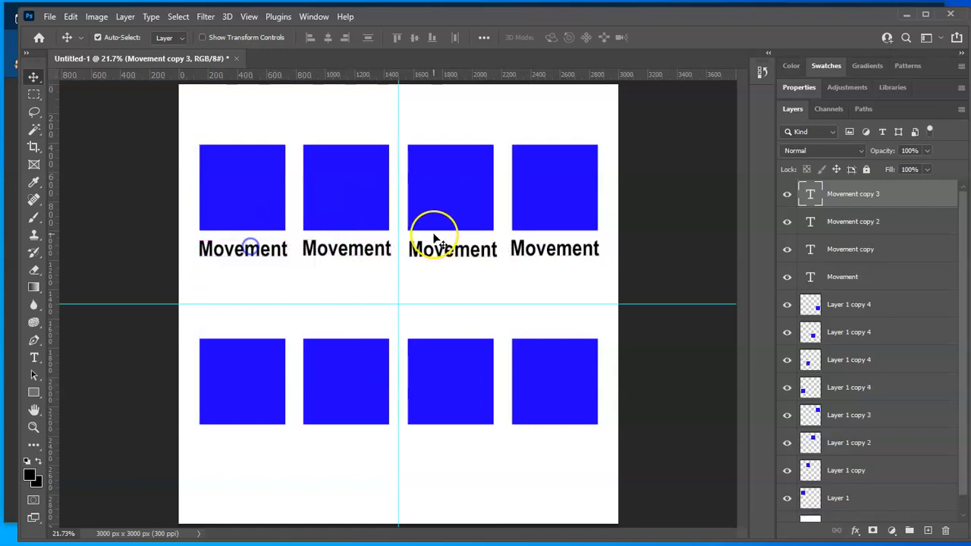
Change the first three labels of the upper row to "Color", "Line" and "Mass"
{"action": "left_click", "coordinate": [33, 358]}
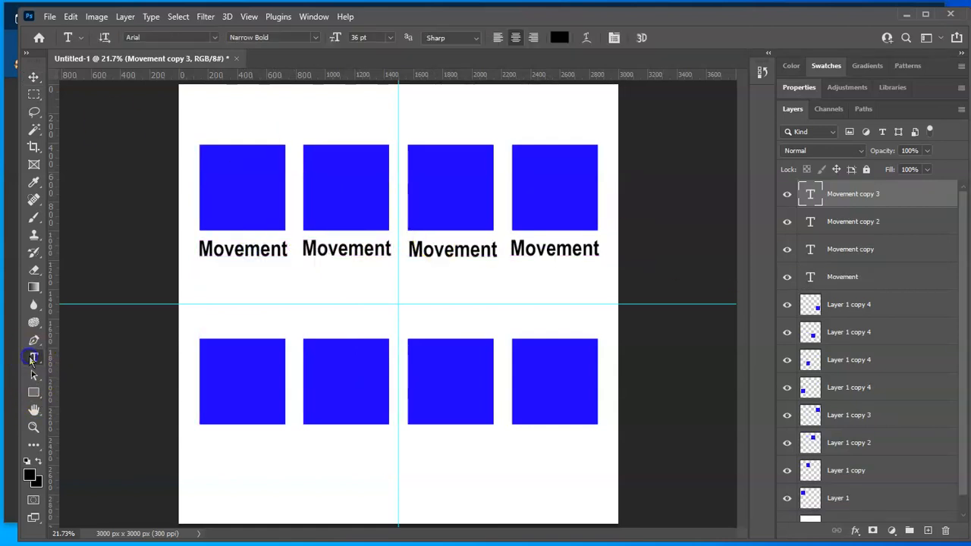
{"action": "double_click", "coordinate": [239, 248]}
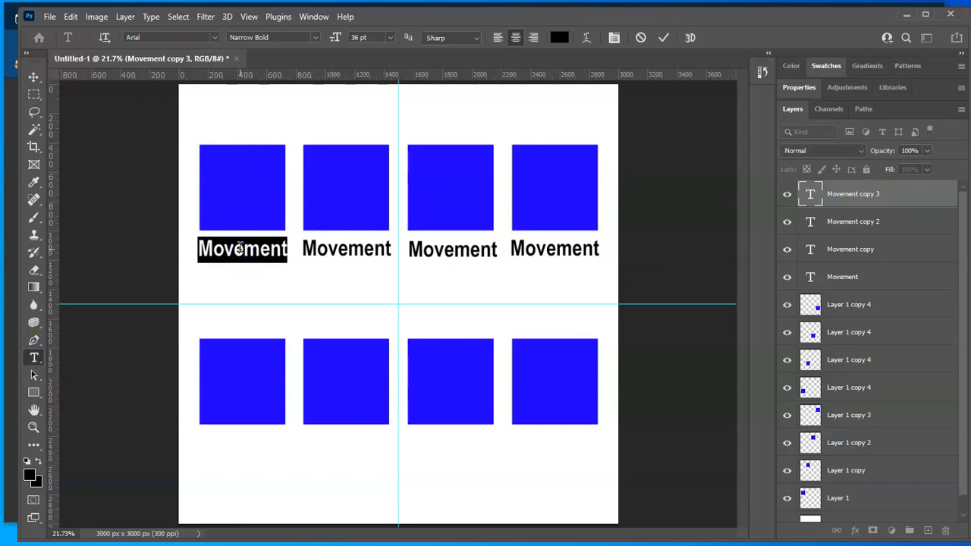
{"action": "type", "text": "Color"}
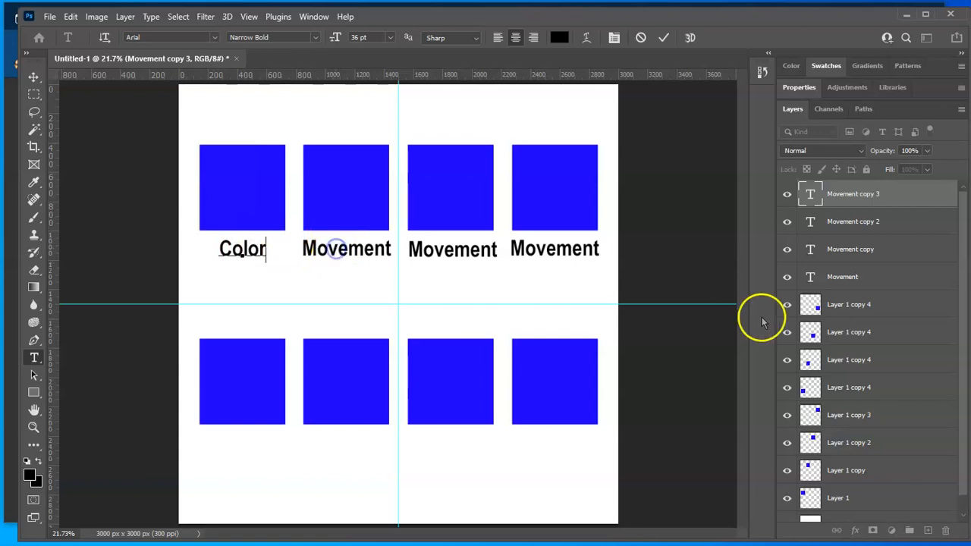
{"action": "left_click", "coordinate": [811, 223]}
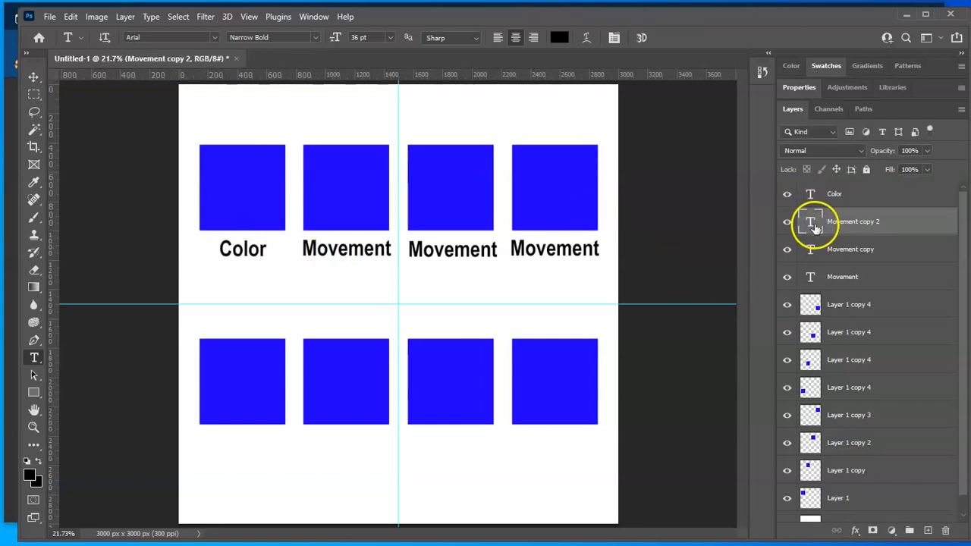
{"action": "double_click", "coordinate": [811, 223]}
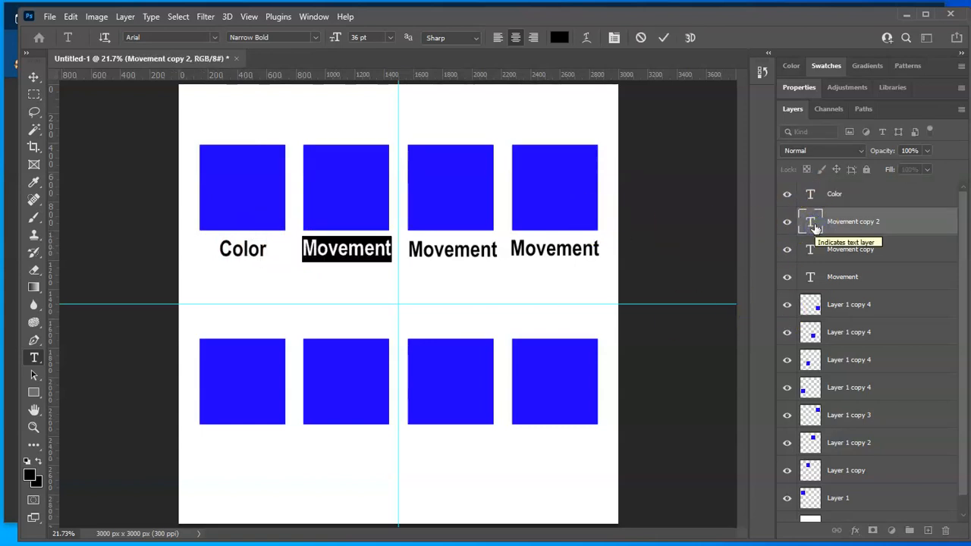
{"action": "type", "text": "Line"}
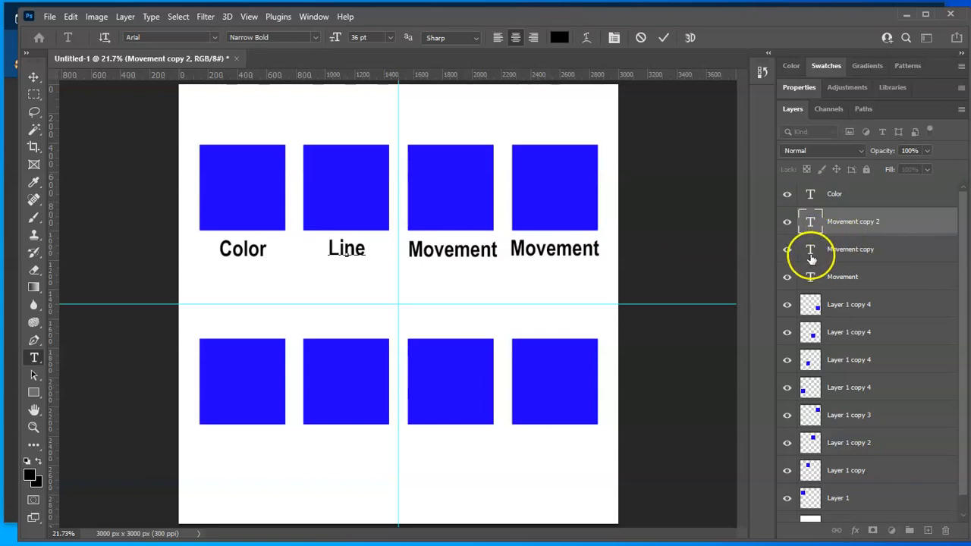
{"action": "left_click", "coordinate": [812, 251]}
{"action": "double_click", "coordinate": [468, 244]}
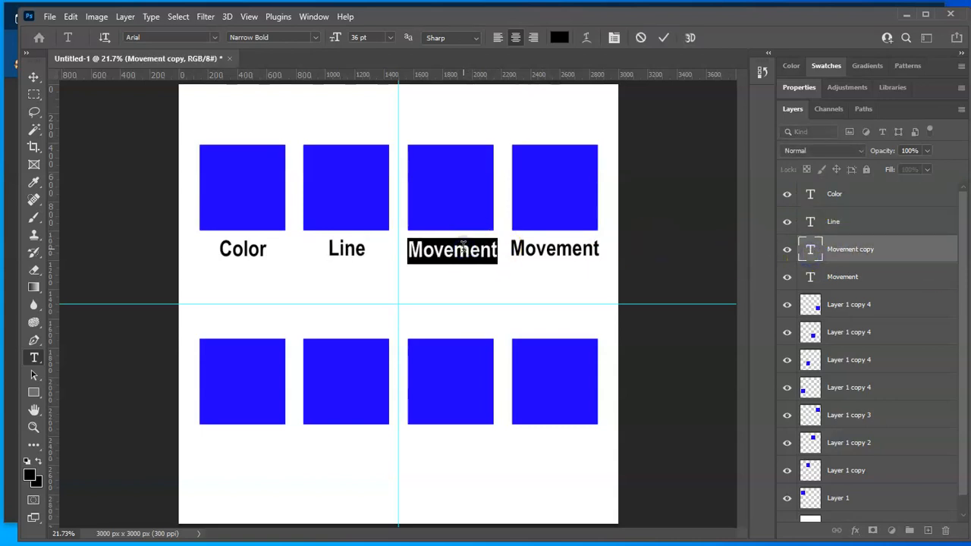
{"action": "type", "text": "Mass"}
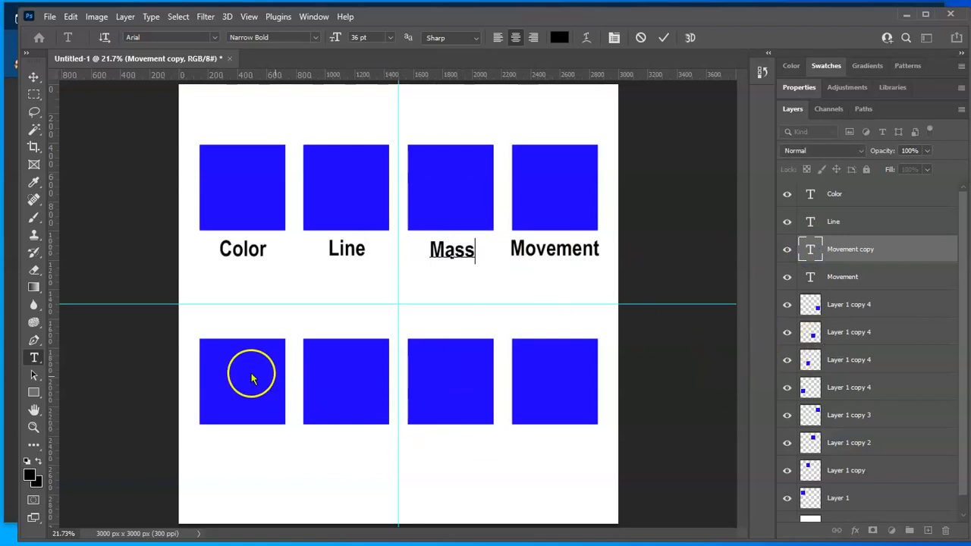
Align the four upper-row labels by their top edges and duplicate them together below the lower row of squares
{"action": "left_click", "coordinate": [34, 77]}
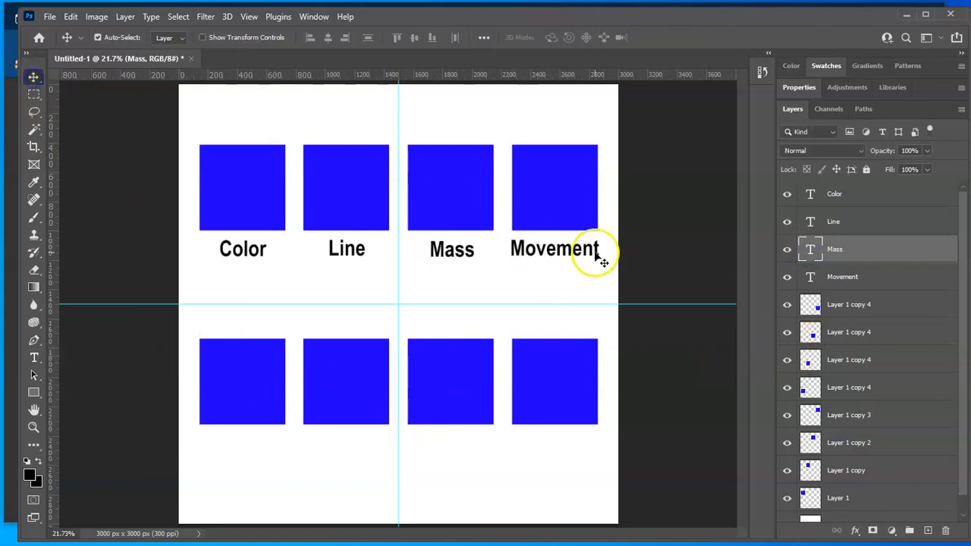
{"action": "left_click", "coordinate": [854, 195]}
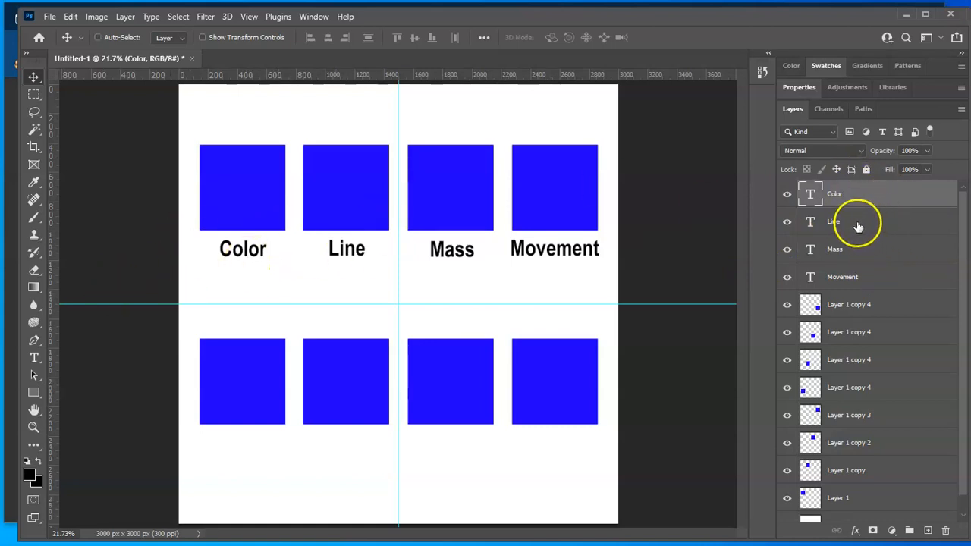
{"action": "left_click", "coordinate": [886, 277], "text": "shift"}
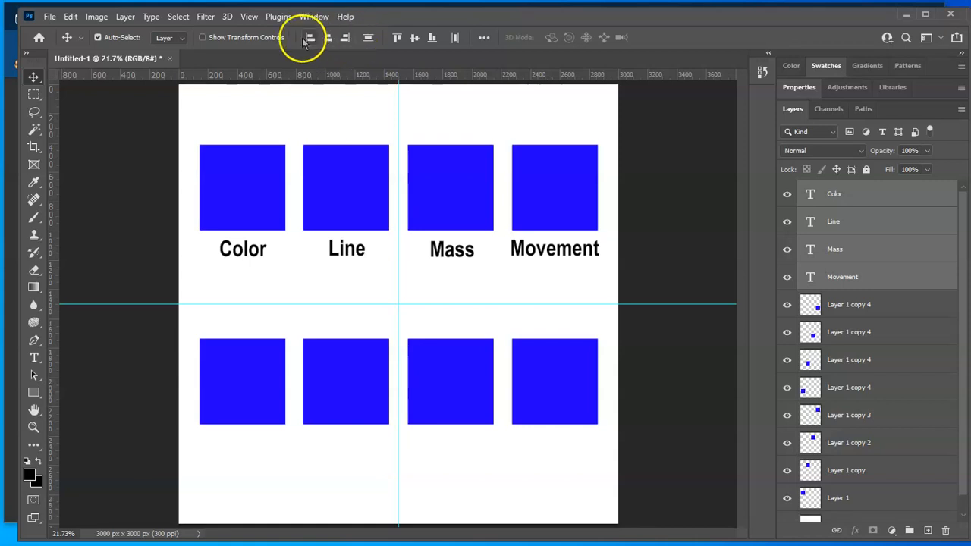
{"action": "left_click", "coordinate": [395, 40]}
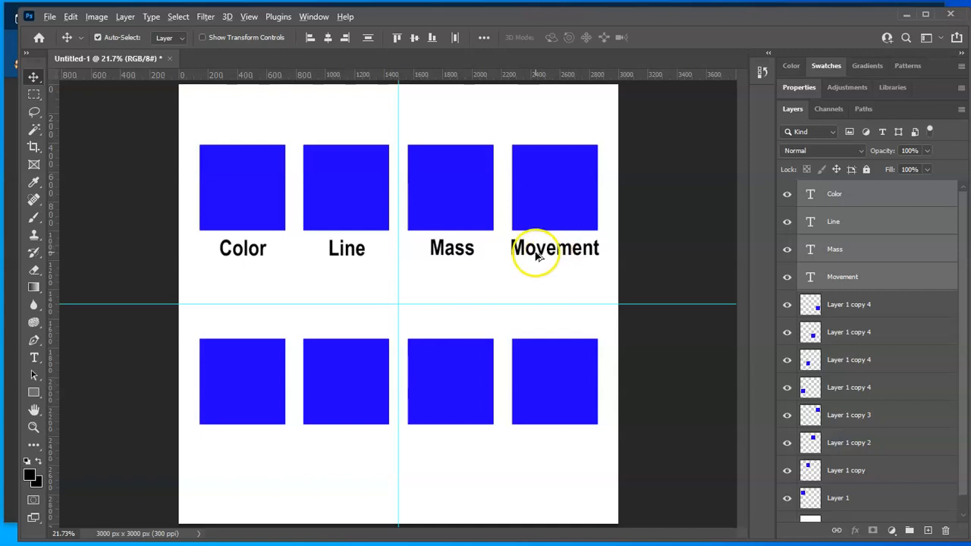
{"action": "left_click_drag", "start_coordinate": [544, 251], "coordinate": [535, 445]}
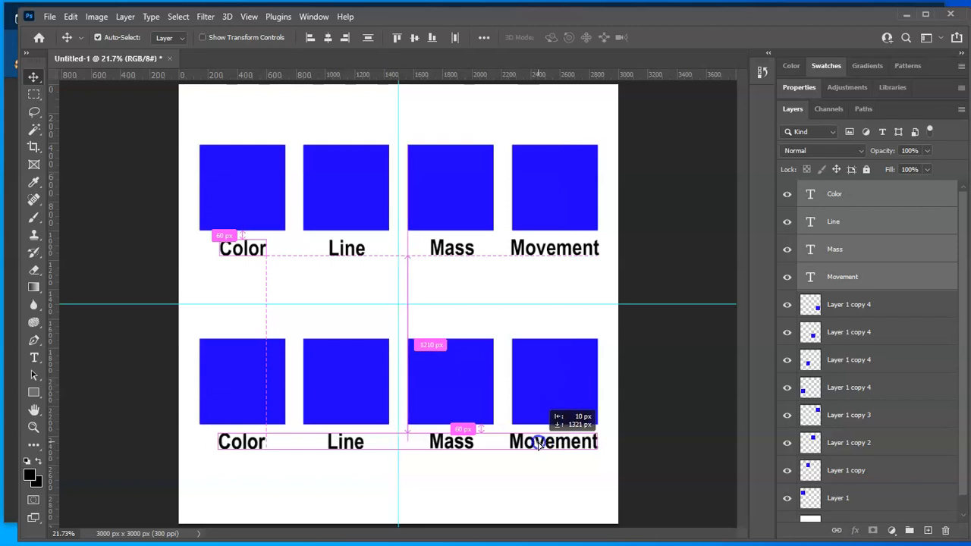
{"action": "left_click_drag", "start_coordinate": [536, 443], "coordinate": [540, 444]}
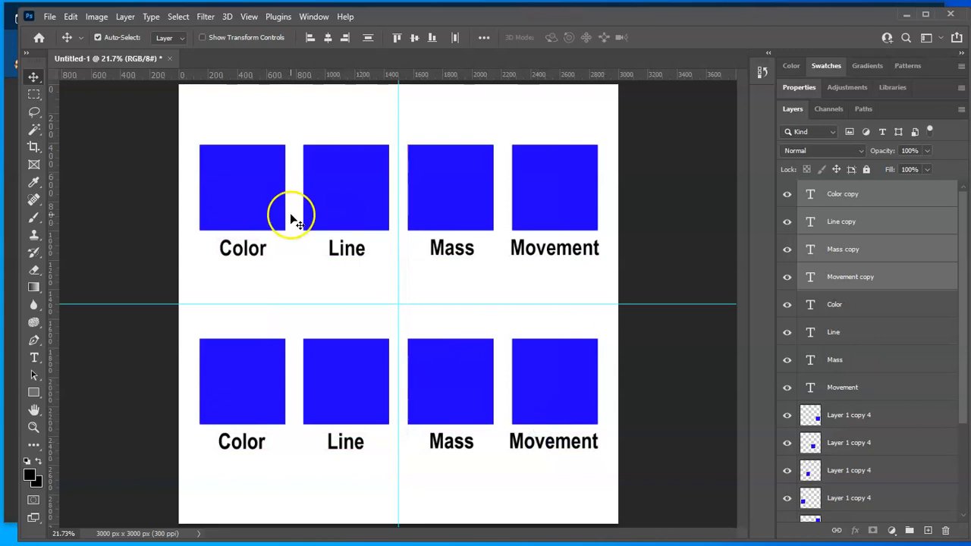
Change the first two labels of the lower row to "Space" and "Texture"
{"action": "left_click", "coordinate": [35, 360]}
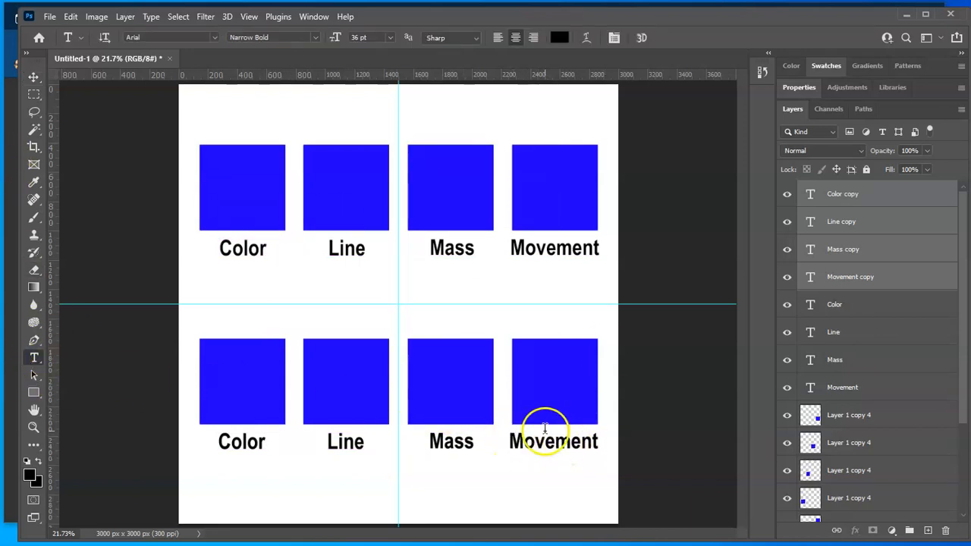
{"action": "double_click", "coordinate": [239, 443]}
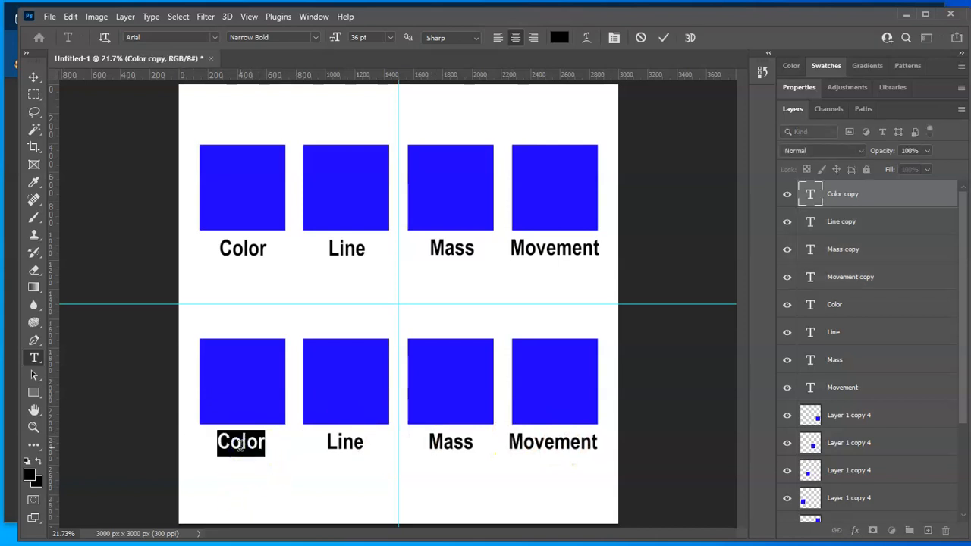
{"action": "type", "text": "Space"}
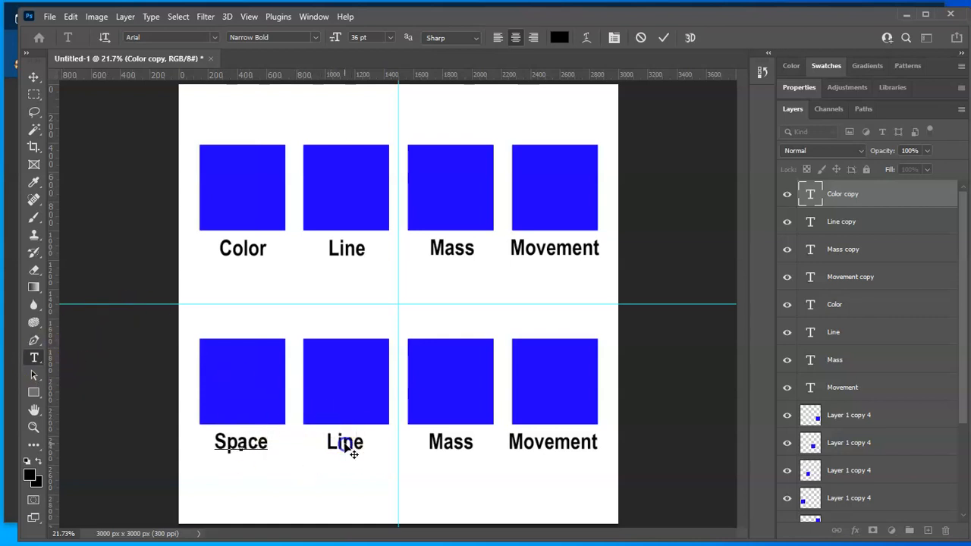
{"action": "left_click", "coordinate": [34, 356]}
{"action": "left_click", "coordinate": [356, 448]}
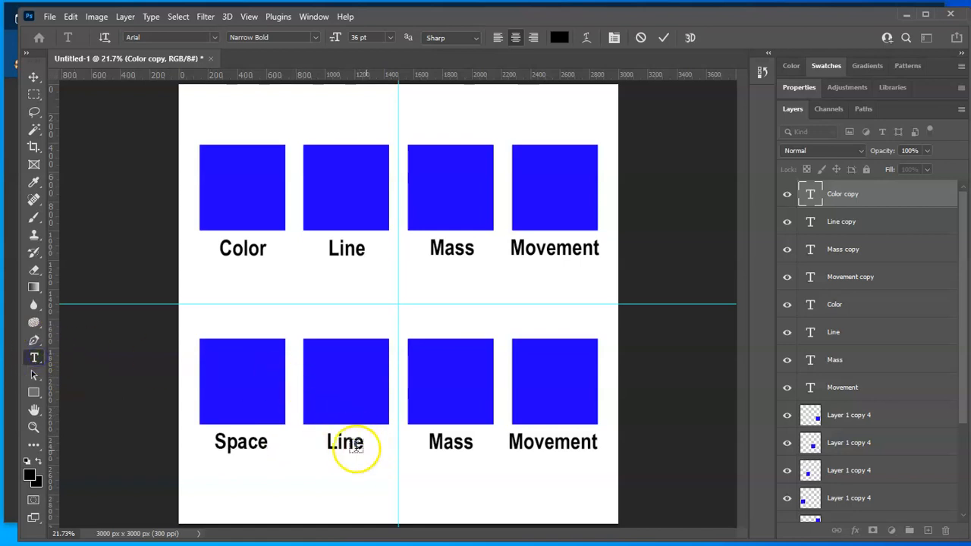
{"action": "double_click", "coordinate": [356, 446]}
{"action": "type", "text": "Textrue"}
{"action": "double_click", "coordinate": [344, 442]}
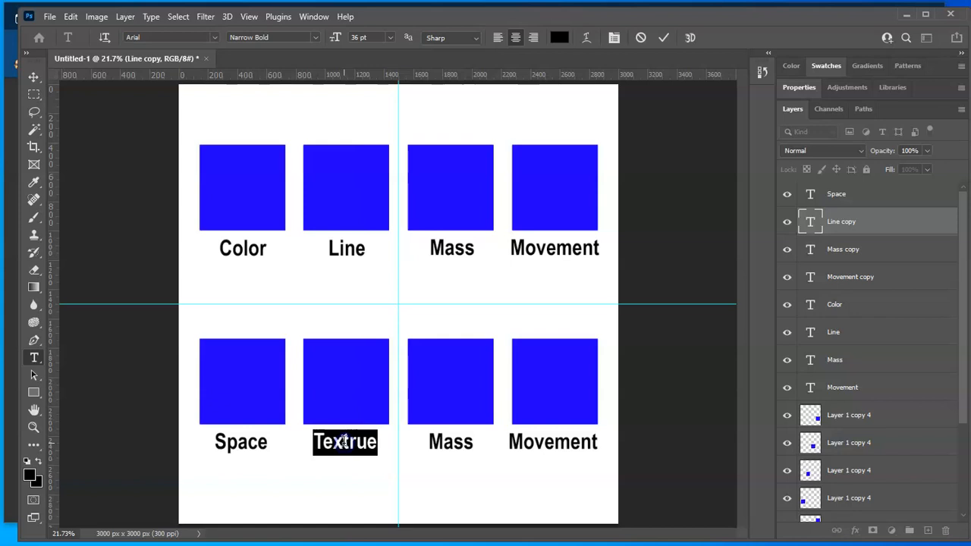
{"action": "key", "text": "BackSpace"}
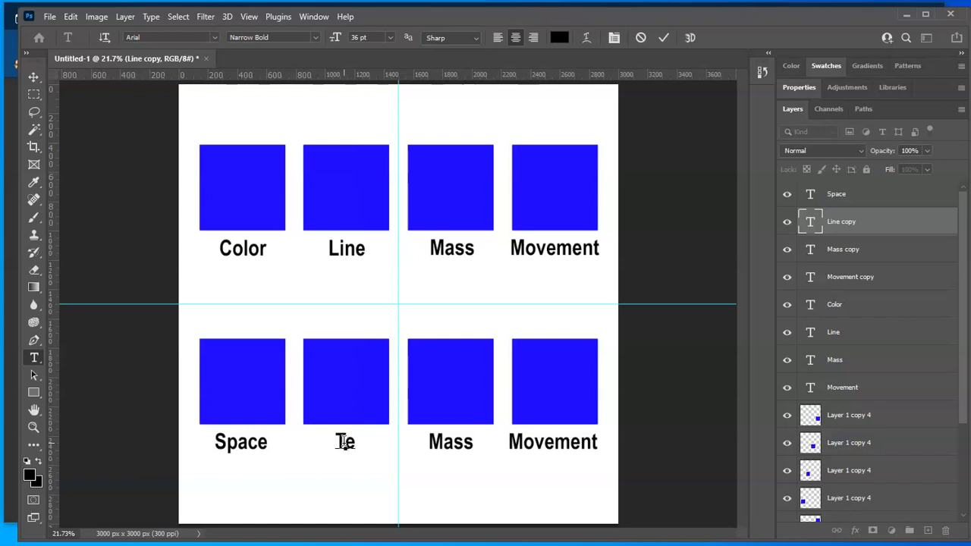
{"action": "type", "text": "Texture"}
Change the third and fourth labels of the lower row to "Type" and "Value"
{"action": "double_click", "coordinate": [455, 443]}
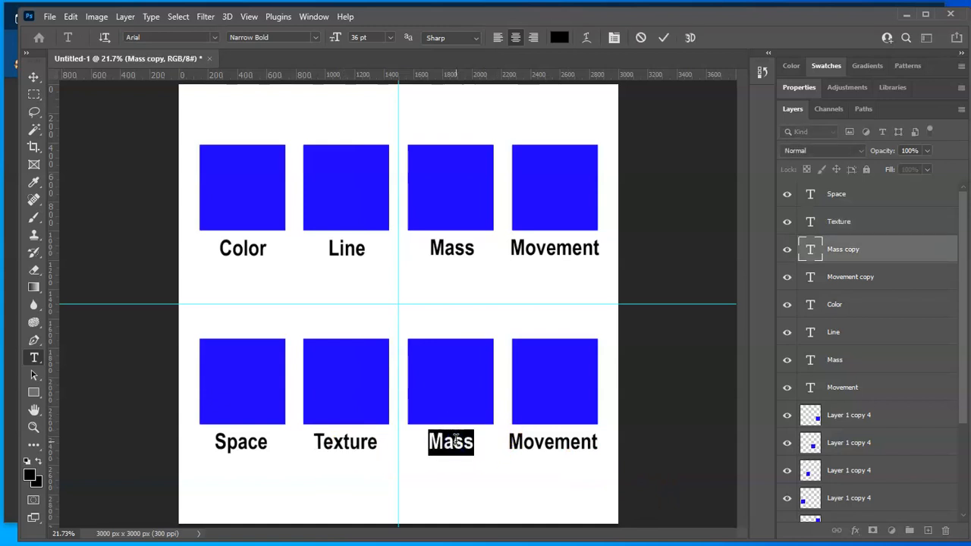
{"action": "key", "text": "BackSpace"}
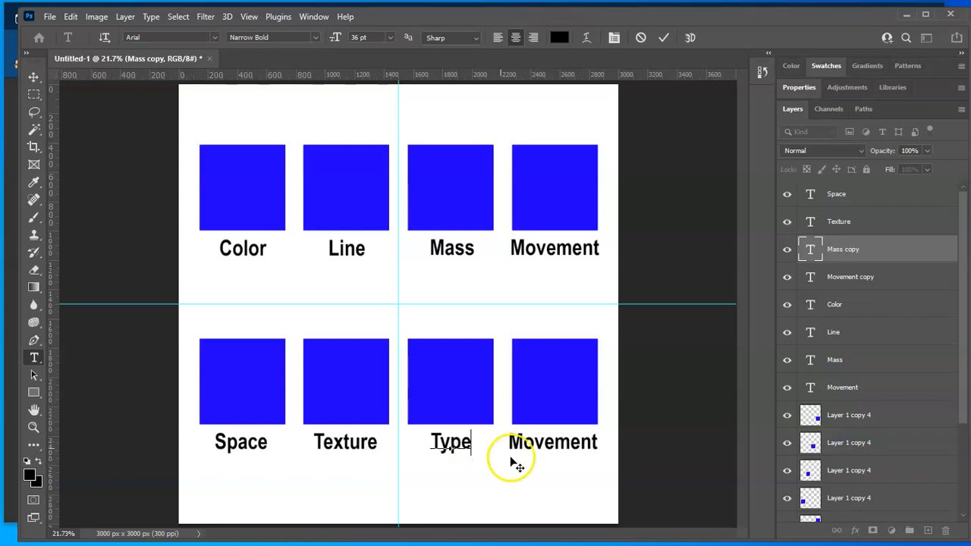
{"action": "left_click", "coordinate": [518, 446]}
{"action": "double_click", "coordinate": [533, 440]}
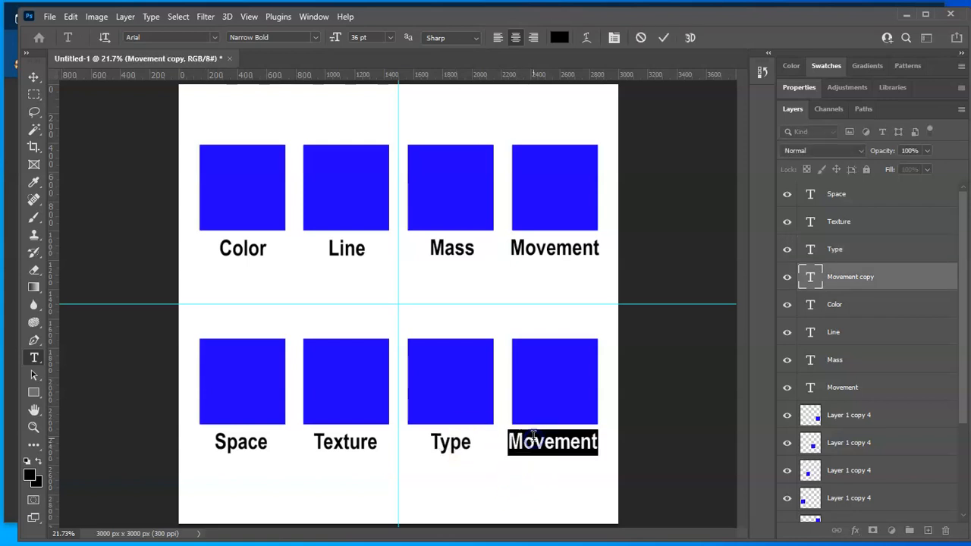
{"action": "type", "text": "Val"}
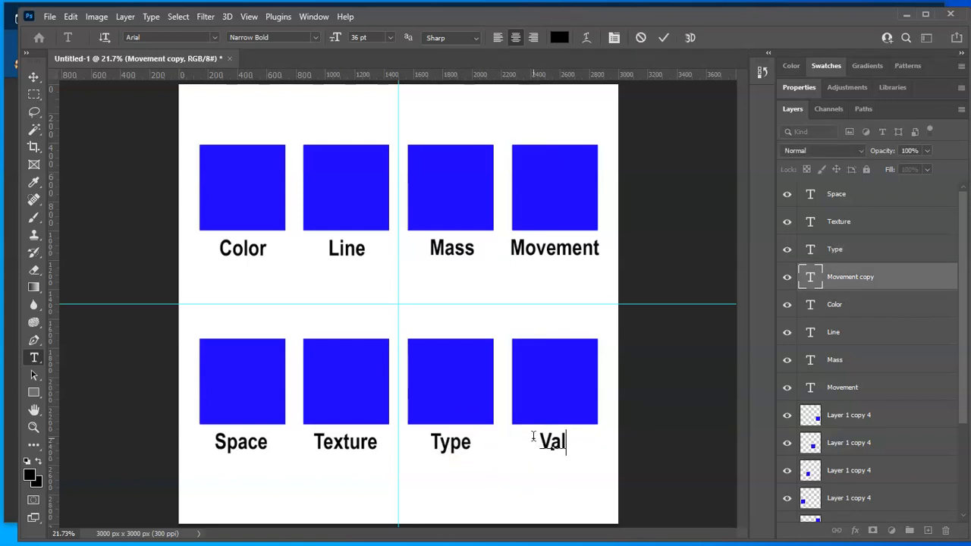
{"action": "type", "text": "ue"}
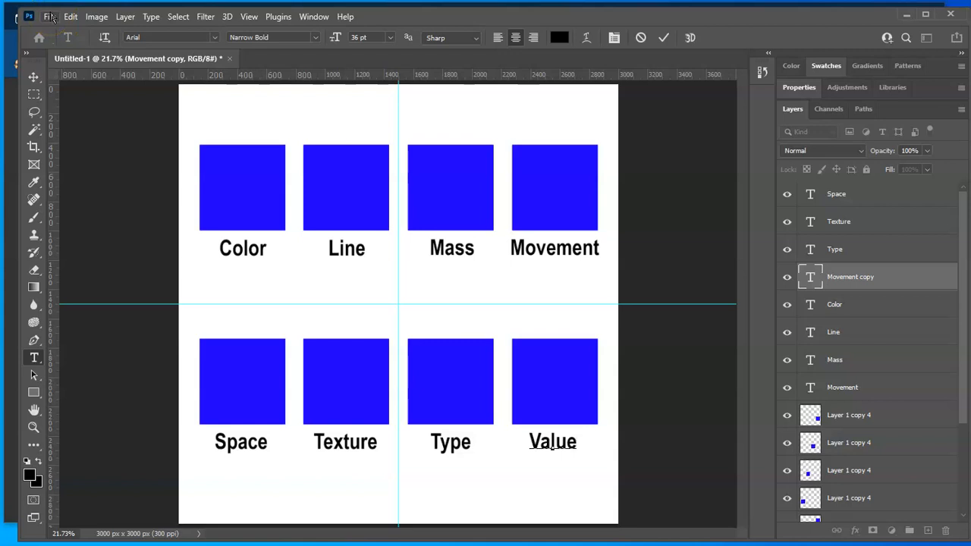
Commit the fourth lower-row label's edit and save the document as Photoshop file "week01-elements" in the Desktop's week01 folder with Maximize Compatibility
{"action": "left_click", "coordinate": [50, 17]}
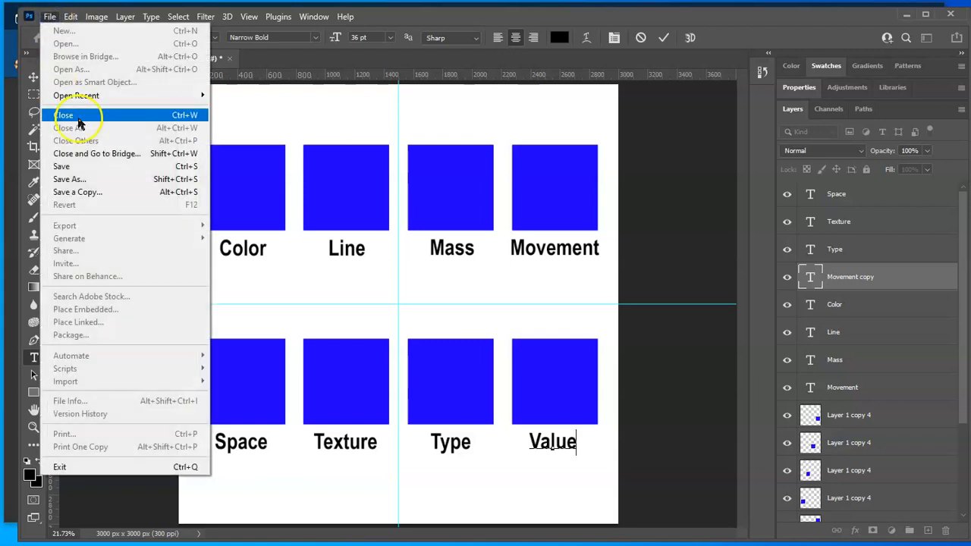
{"action": "left_click", "coordinate": [90, 181]}
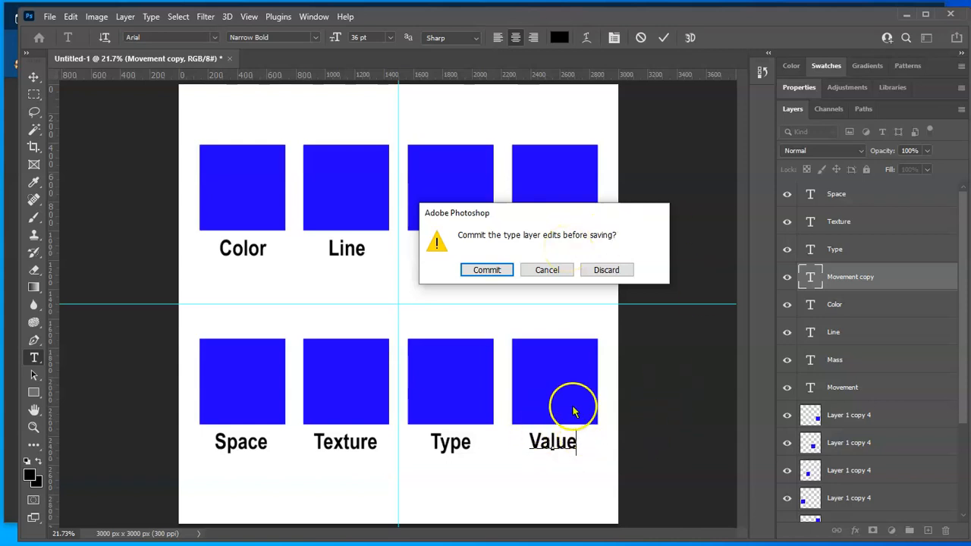
{"action": "left_click", "coordinate": [495, 270]}
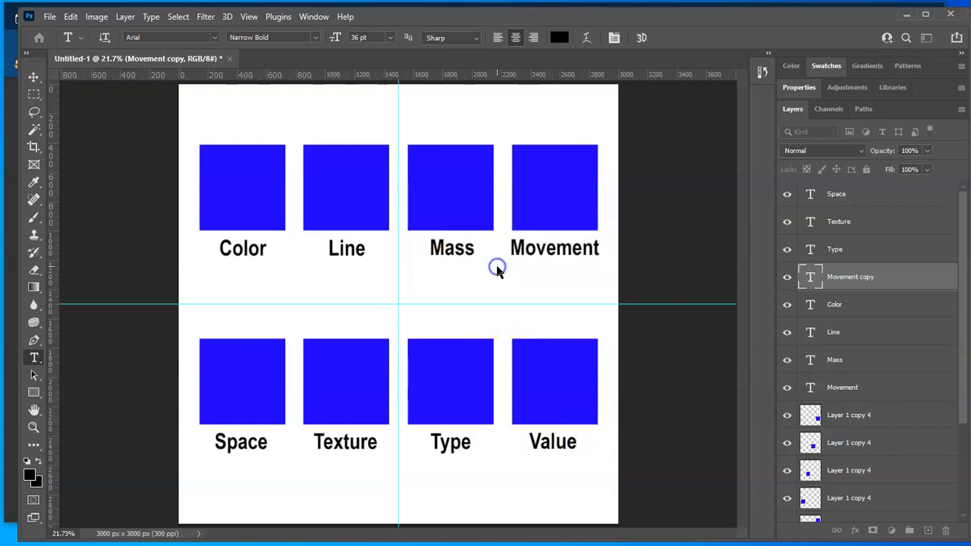
{"action": "key", "text": "ctrl+s"}
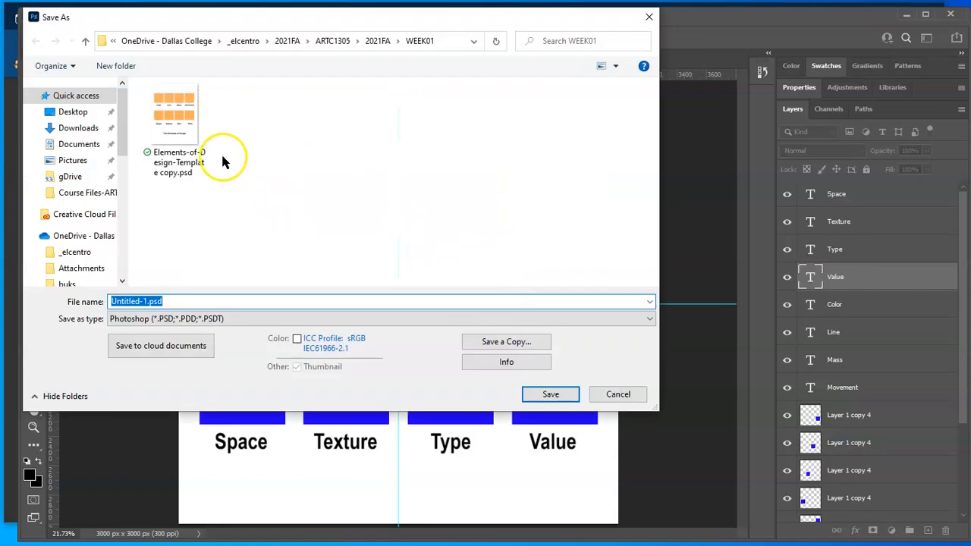
{"action": "left_click", "coordinate": [65, 113]}
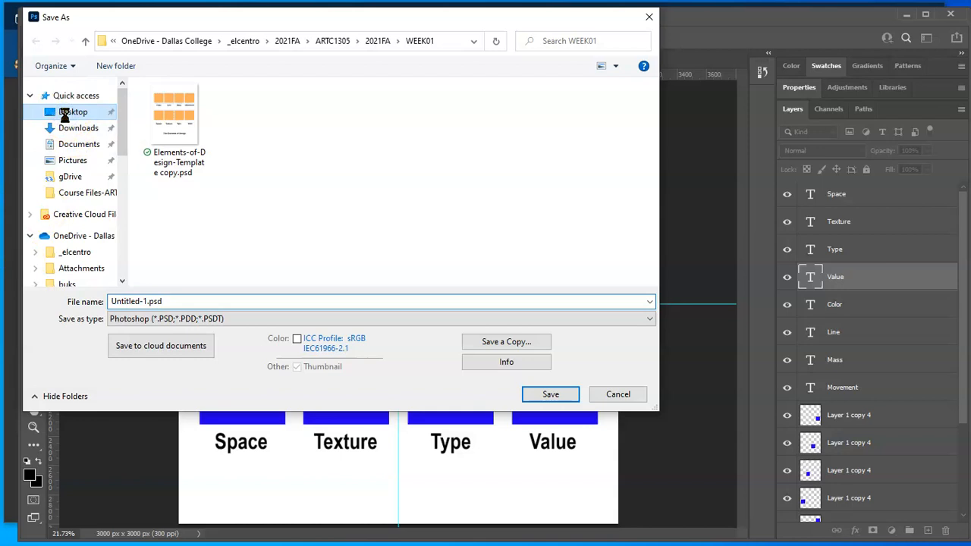
{"action": "left_click", "coordinate": [69, 111]}
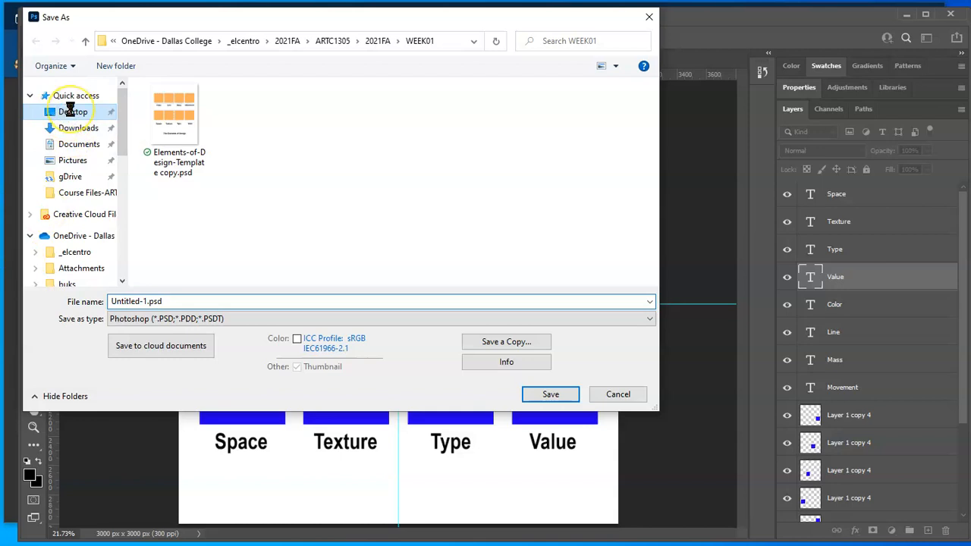
{"action": "left_click", "coordinate": [140, 115]}
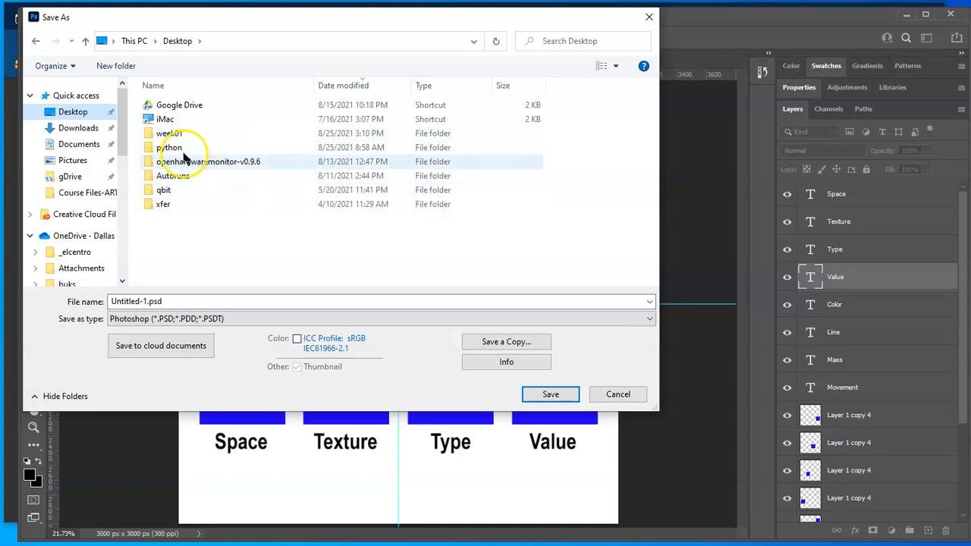
{"action": "double_click", "coordinate": [179, 133]}
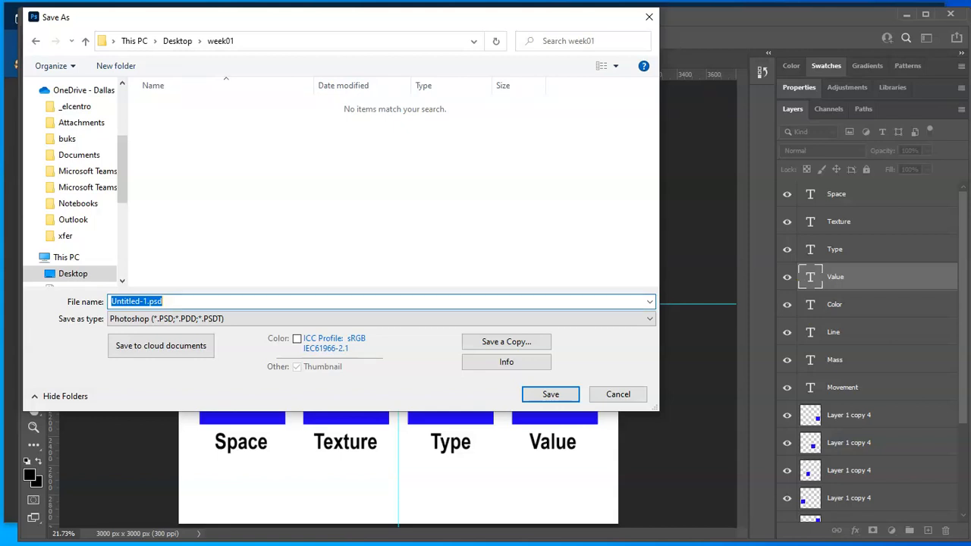
{"action": "type", "text": "week01-elements"}
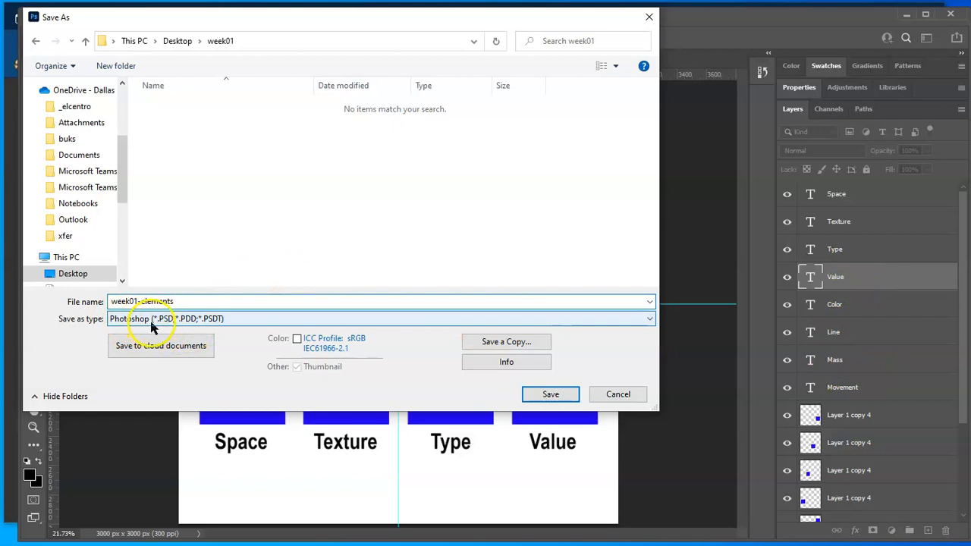
{"action": "left_click", "coordinate": [550, 394]}
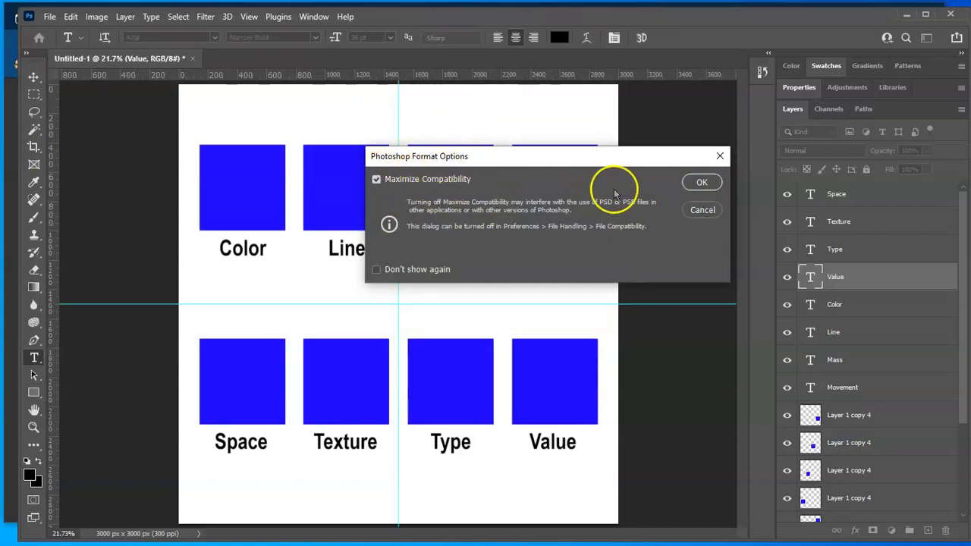
{"action": "left_click", "coordinate": [700, 180]}
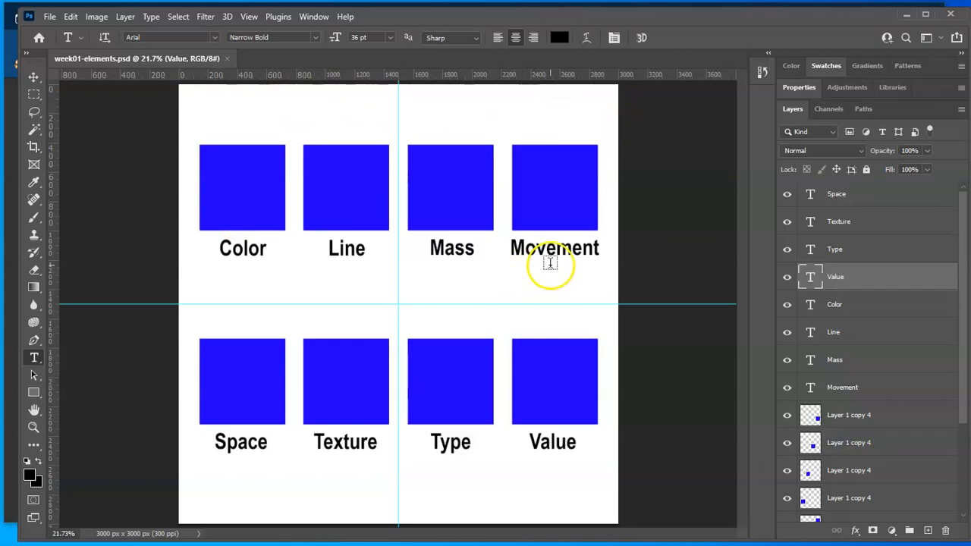
Add the centered title "The Elements of Design" on the vertical guide beneath the lower row of labels
{"action": "left_click", "coordinate": [397, 494]}
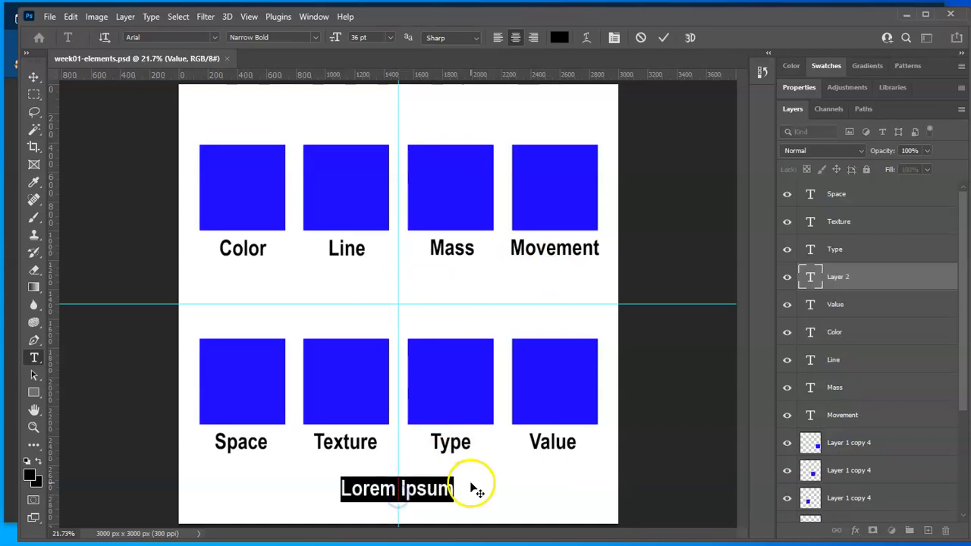
{"action": "type", "text": "The "}
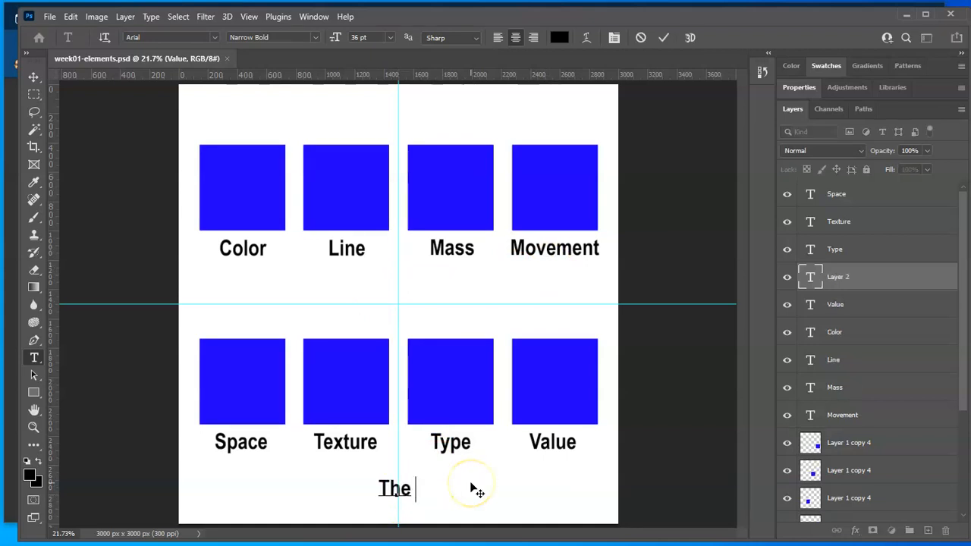
{"action": "type", "text": "Elements o"}
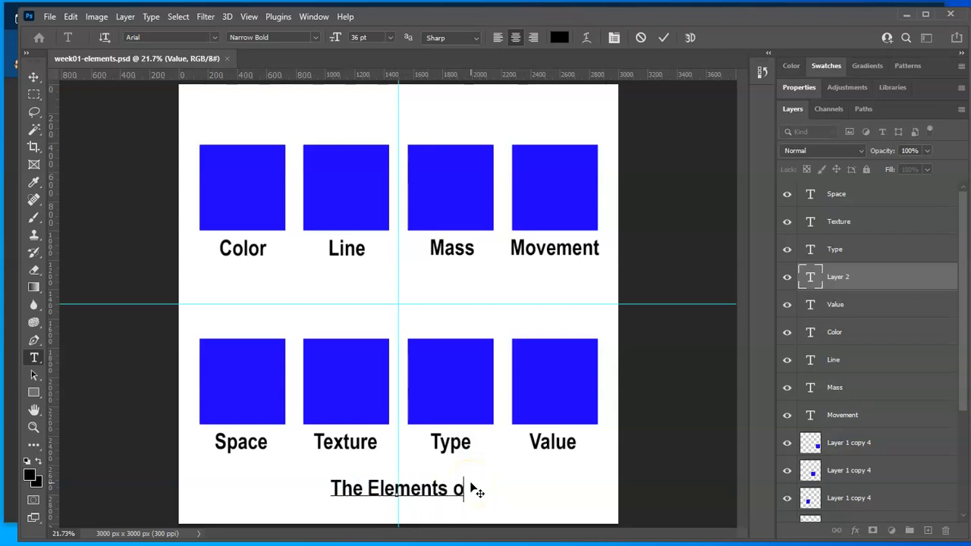
{"action": "type", "text": "f Design"}
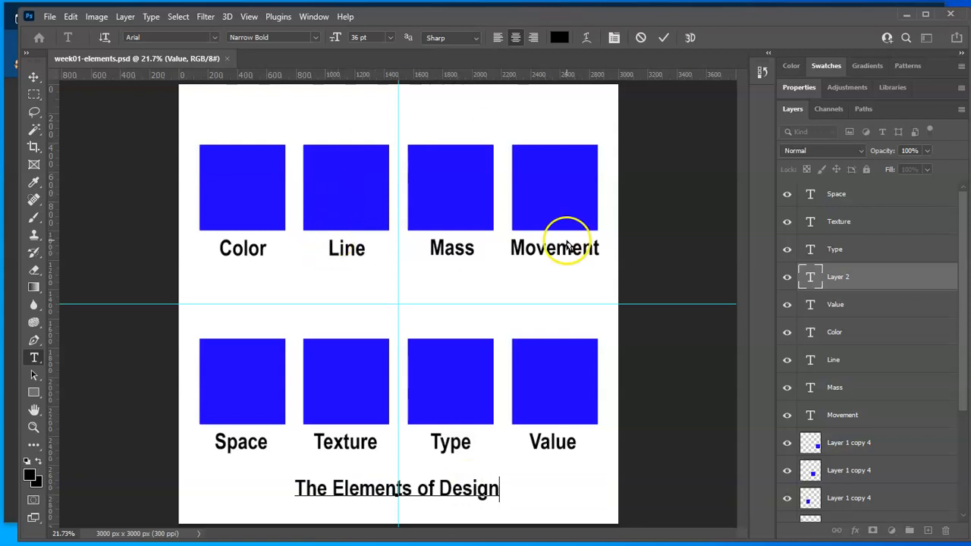
Switch to the Week 01 page in the browser and open the "Elements and Principles of Design" external link
{"action": "left_click", "coordinate": [11, 194]}
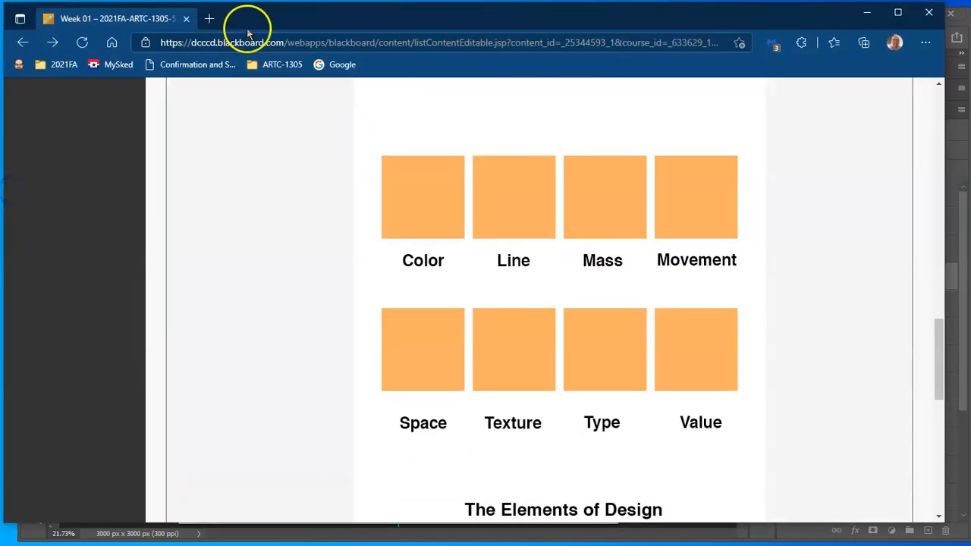
{"action": "scroll", "coordinate": [382, 242], "scroll_direction": "up", "scroll_amount": 3}
{"action": "scroll", "coordinate": [382, 243], "scroll_direction": "up", "scroll_amount": 10}
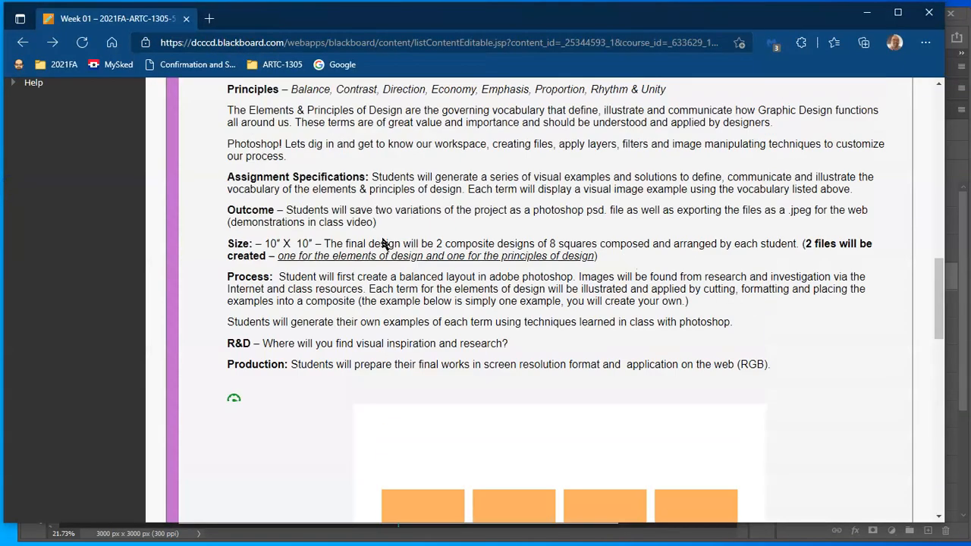
{"action": "scroll", "coordinate": [383, 237], "scroll_direction": "up", "scroll_amount": 1}
{"action": "scroll", "coordinate": [472, 288], "scroll_direction": "down", "scroll_amount": 3}
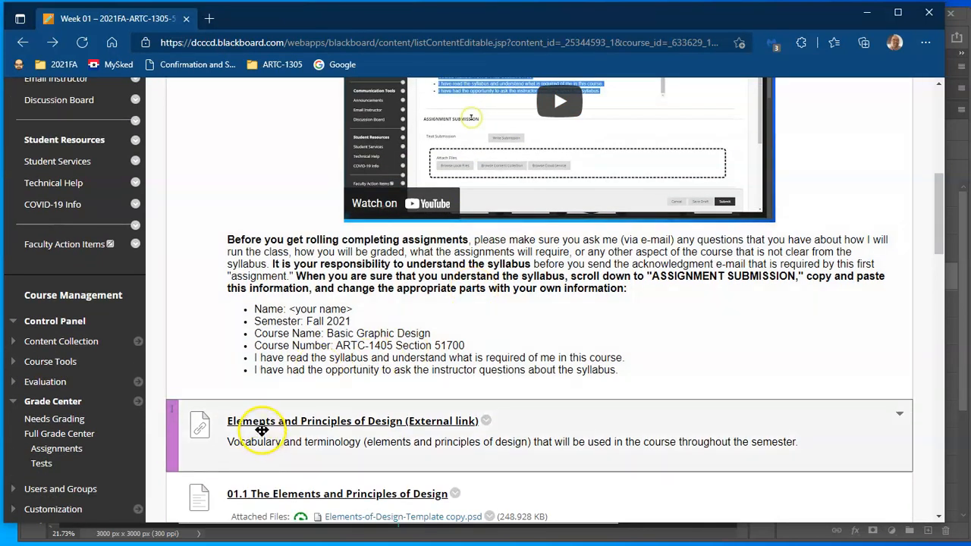
{"action": "left_click", "coordinate": [325, 422]}
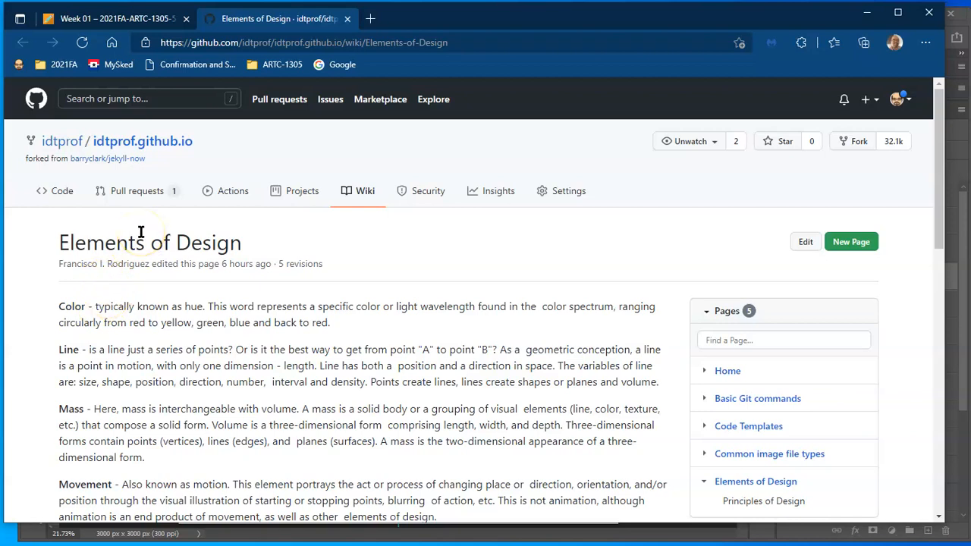
Return to the Week 01 assignment page and examine the sample composite with images filling the eight squares
{"action": "left_click", "coordinate": [114, 18]}
{"action": "scroll", "coordinate": [585, 324], "scroll_direction": "down", "scroll_amount": 3}
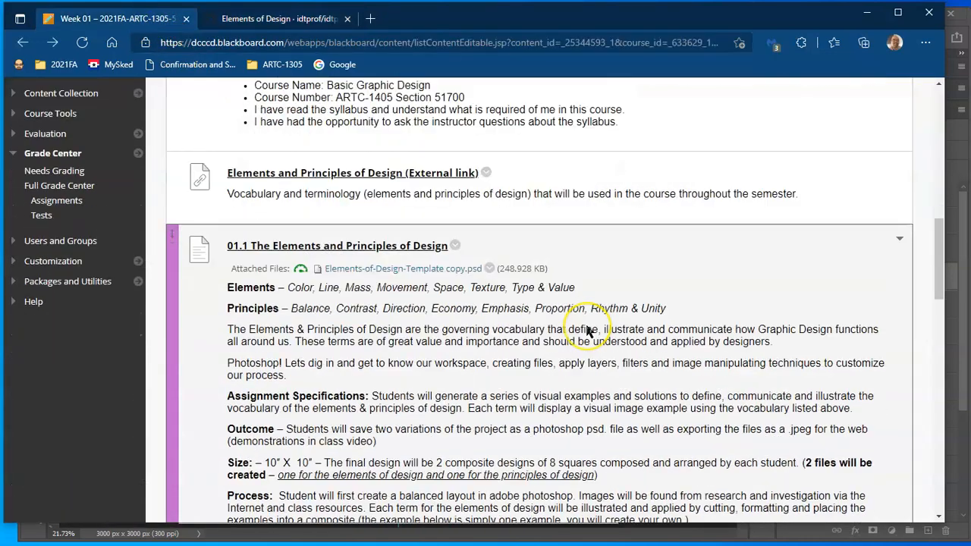
{"action": "scroll", "coordinate": [587, 328], "scroll_direction": "down", "scroll_amount": 12}
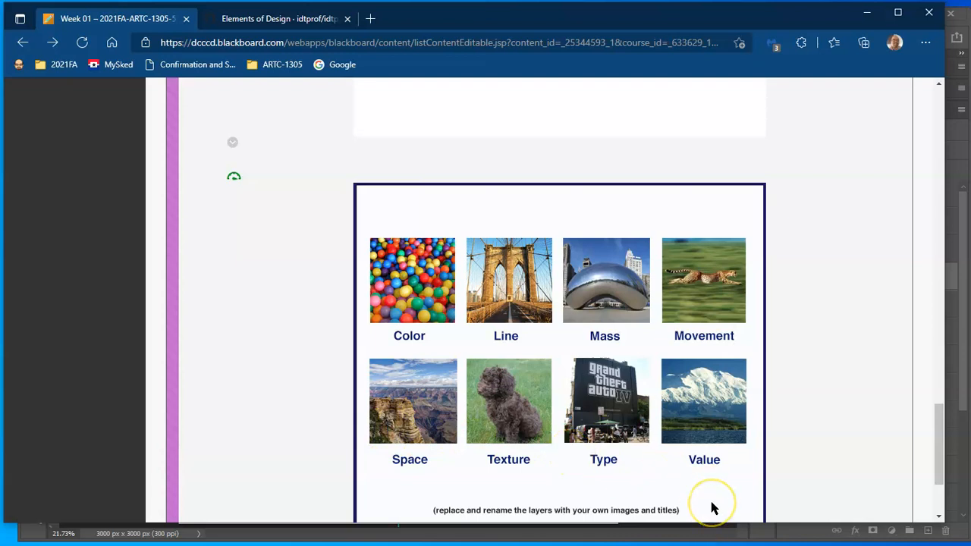
{"action": "scroll", "coordinate": [710, 505], "scroll_direction": "down", "scroll_amount": 2}
{"action": "scroll", "coordinate": [707, 503], "scroll_direction": "up", "scroll_amount": 3}
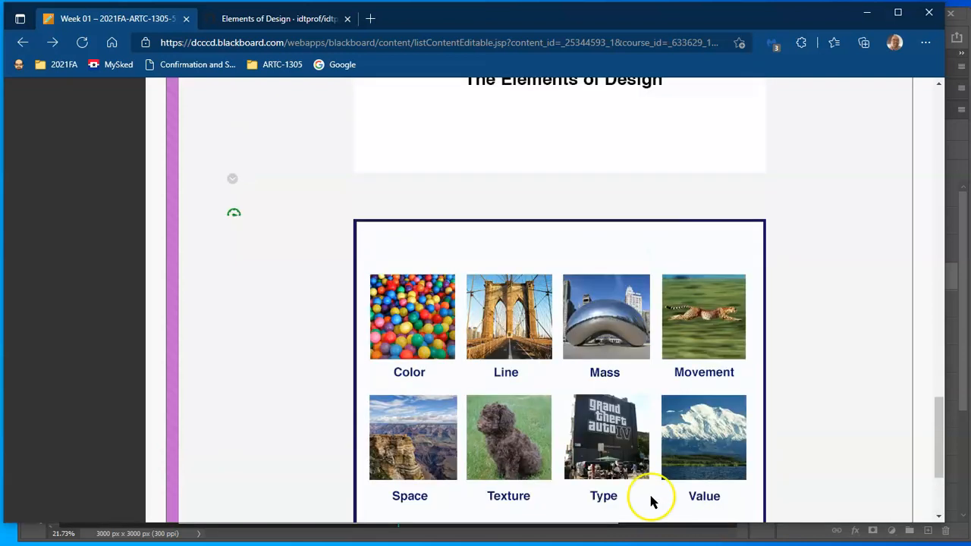
Search Google for "color in design" in a new browser tab and show the image results
{"action": "left_click", "coordinate": [370, 18]}
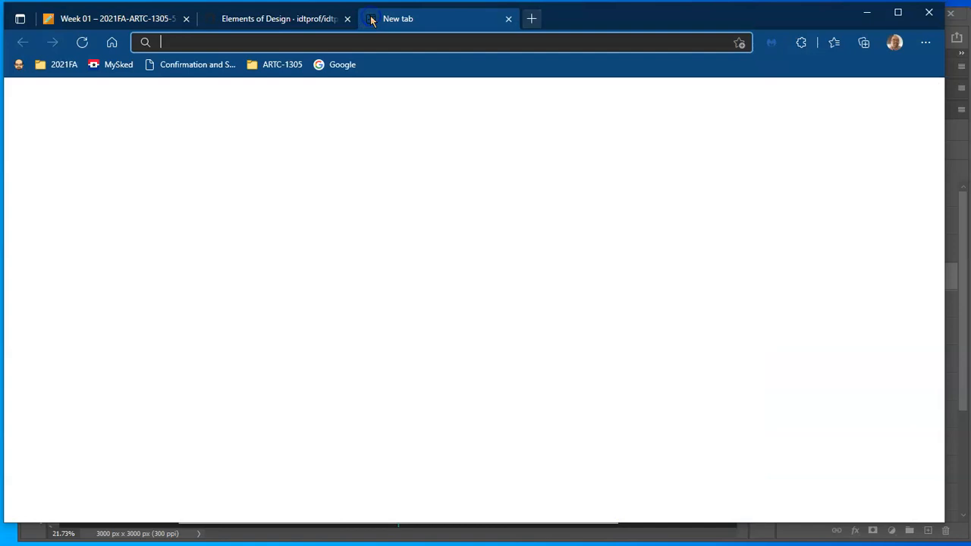
{"action": "left_click", "coordinate": [335, 64]}
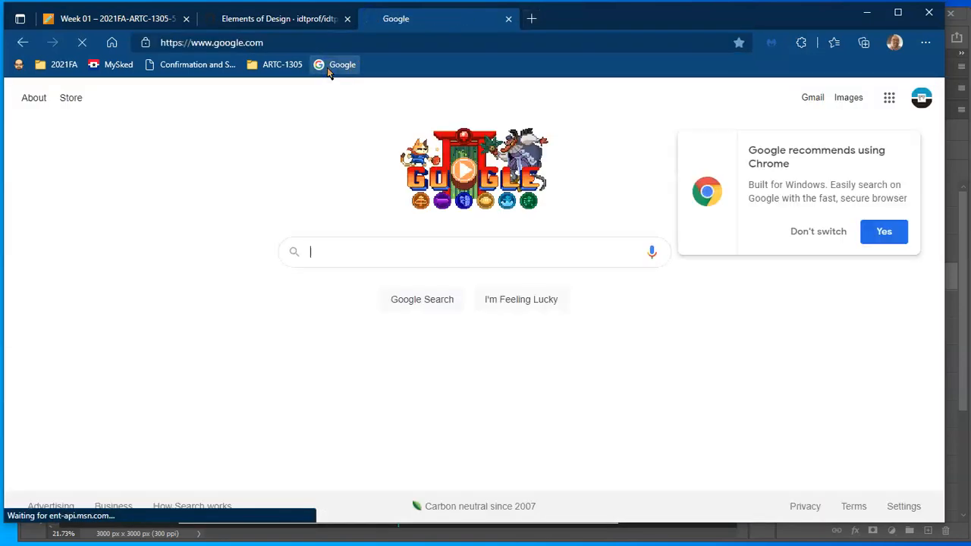
{"action": "left_click", "coordinate": [423, 249]}
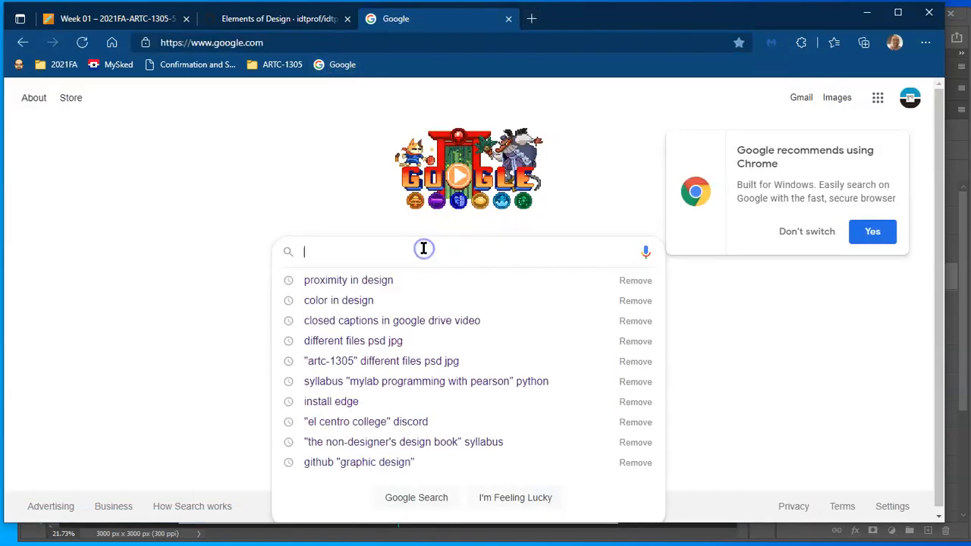
{"action": "type", "text": "color in"}
{"action": "key", "text": "Down"}
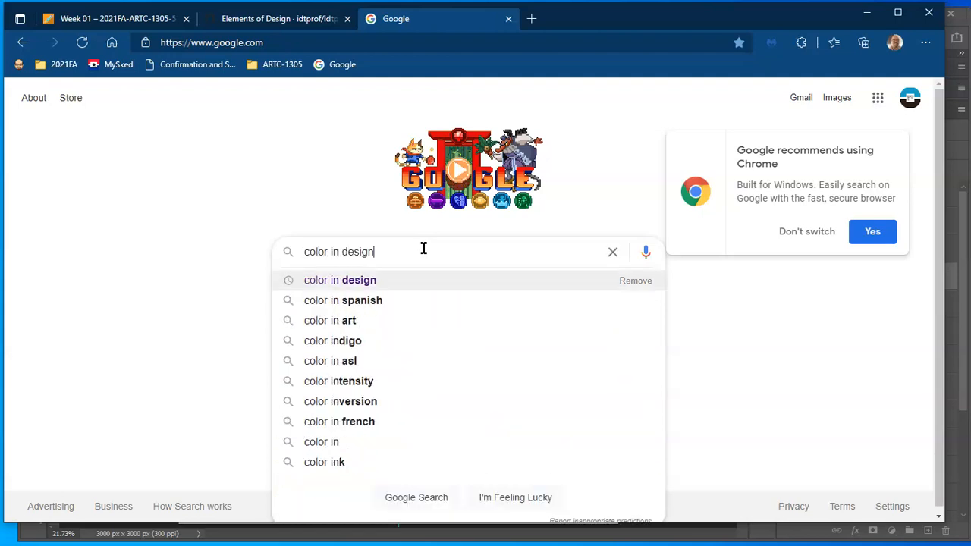
{"action": "key", "text": "Return"}
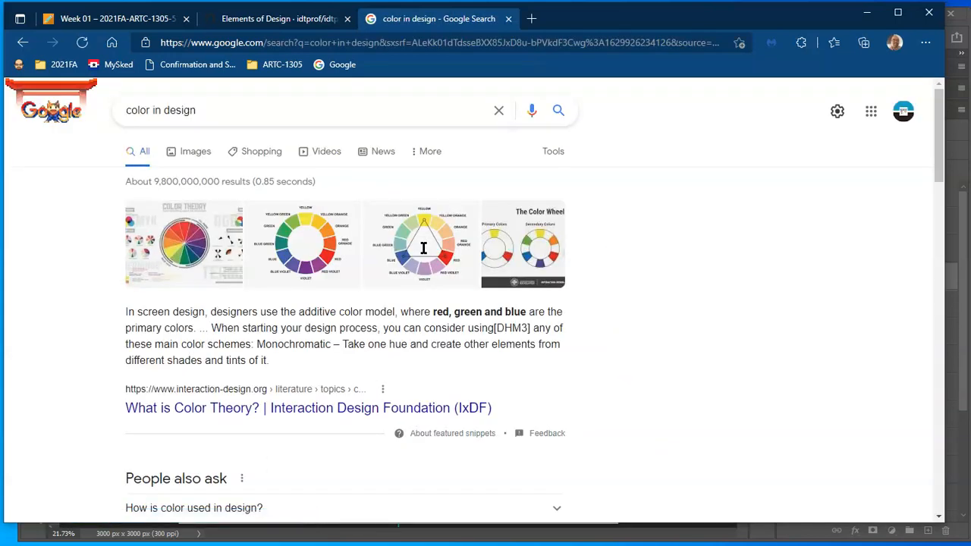
{"action": "scroll", "coordinate": [423, 248], "scroll_direction": "down", "scroll_amount": 9}
{"action": "scroll", "coordinate": [423, 248], "scroll_direction": "up", "scroll_amount": 5}
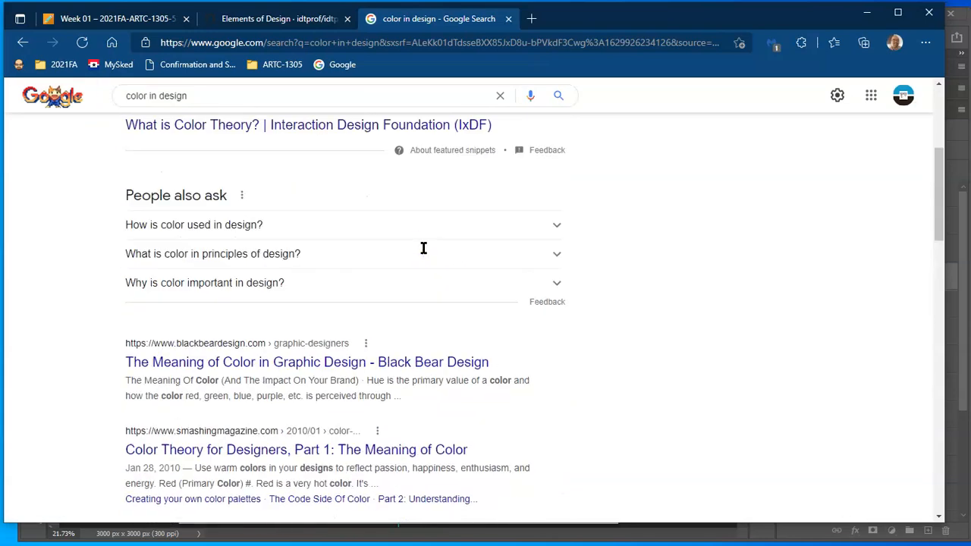
{"action": "scroll", "coordinate": [423, 248], "scroll_direction": "up", "scroll_amount": 5}
{"action": "left_click", "coordinate": [194, 155]}
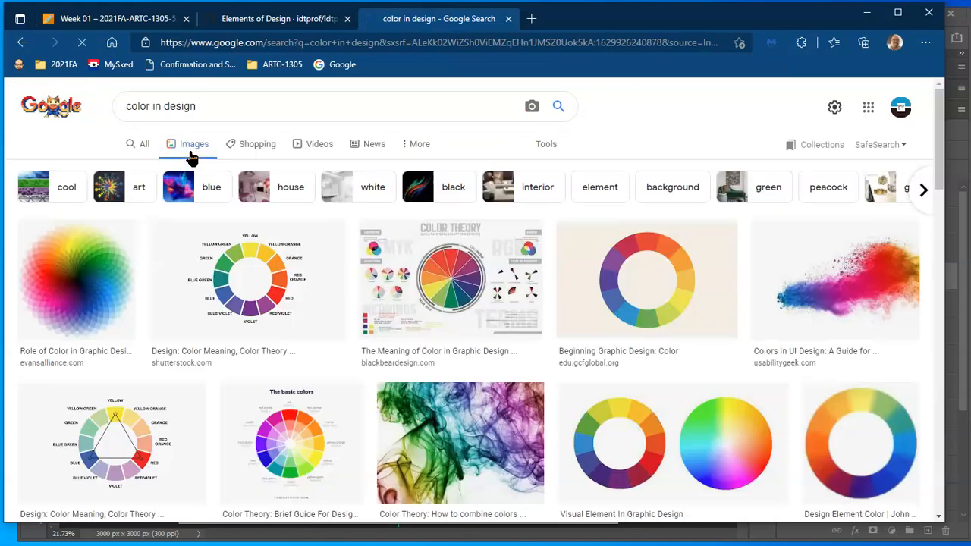
Browse the color in design image results and open the preview of the rainbow paper swirl from usaartnews.com
{"action": "scroll", "coordinate": [534, 201], "scroll_direction": "down", "scroll_amount": 5}
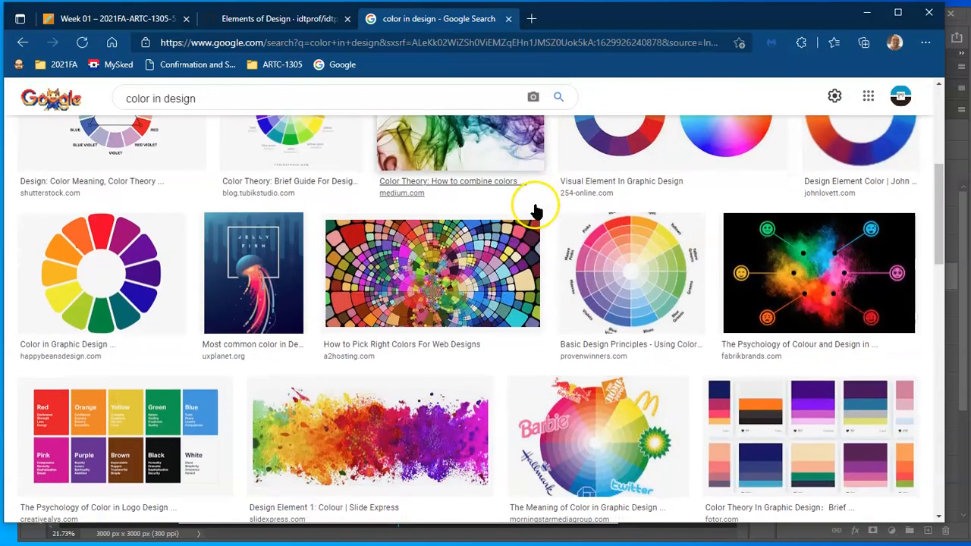
{"action": "scroll", "coordinate": [523, 228], "scroll_direction": "down", "scroll_amount": 3}
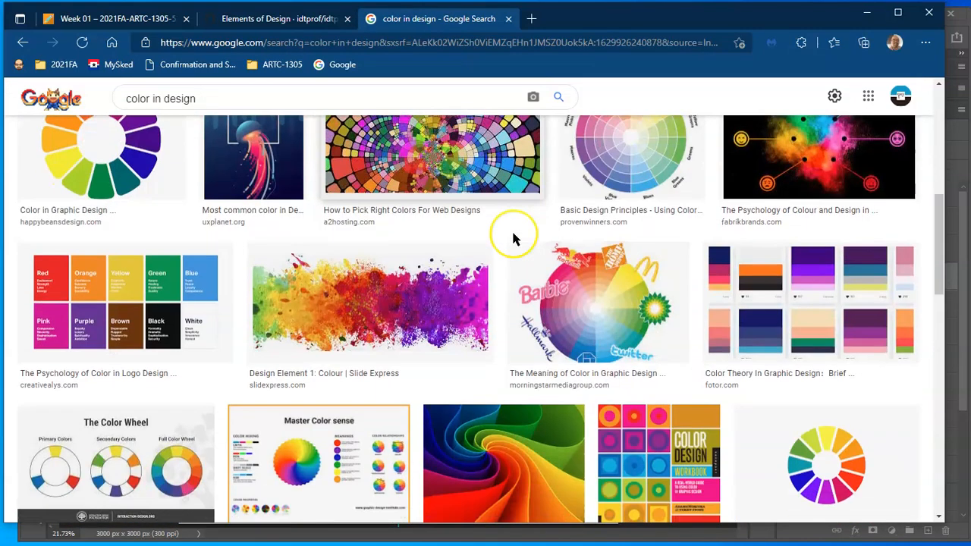
{"action": "scroll", "coordinate": [512, 239], "scroll_direction": "down", "scroll_amount": 3}
{"action": "scroll", "coordinate": [449, 337], "scroll_direction": "up", "scroll_amount": 1}
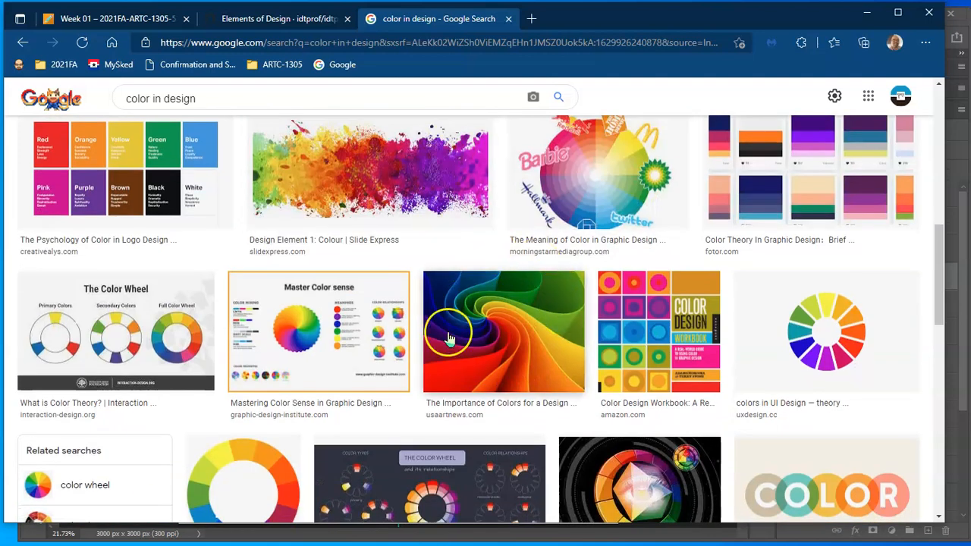
{"action": "left_click", "coordinate": [501, 324]}
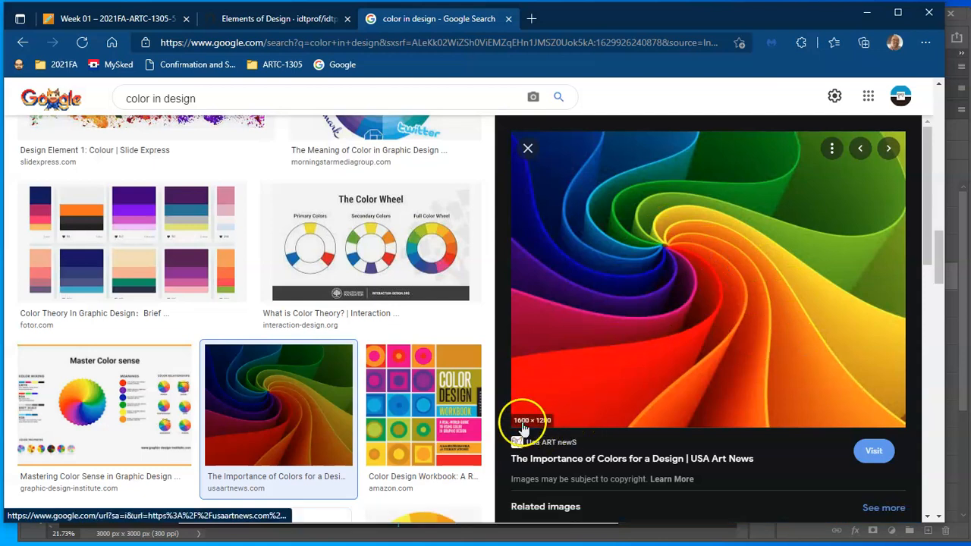
Save the rainbow swirl image as colors.png in the OneDrive WEEK01 course folder
{"action": "right_click", "coordinate": [675, 286]}
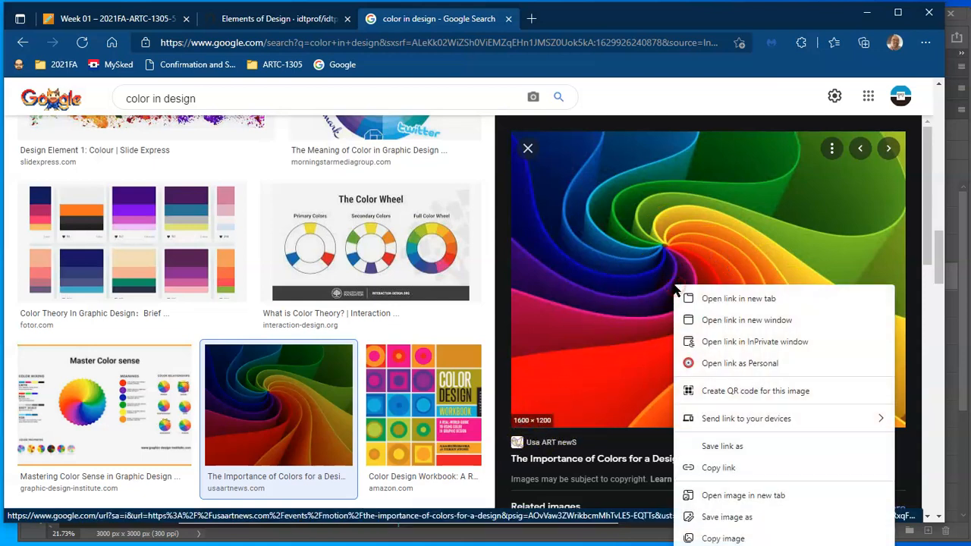
{"action": "left_click", "coordinate": [727, 517]}
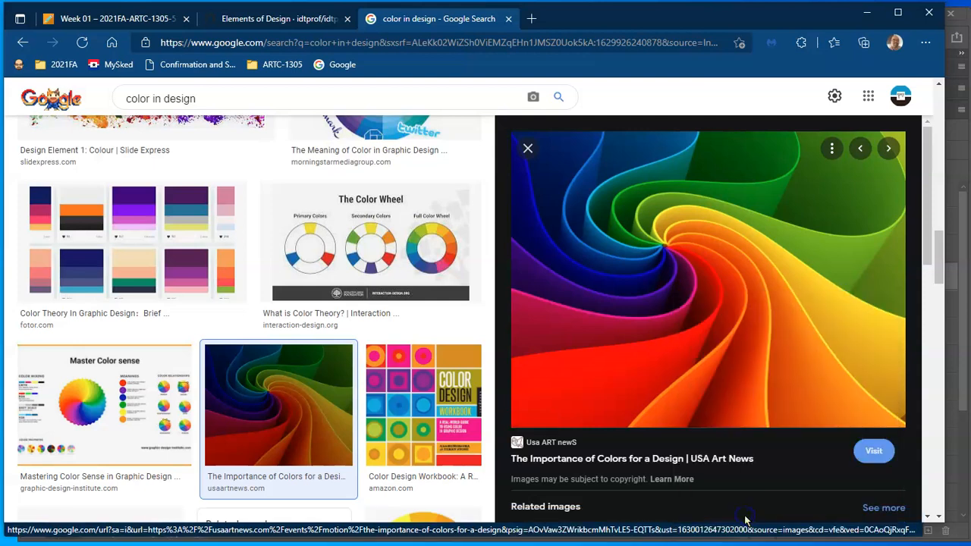
{"action": "double_click", "coordinate": [163, 104]}
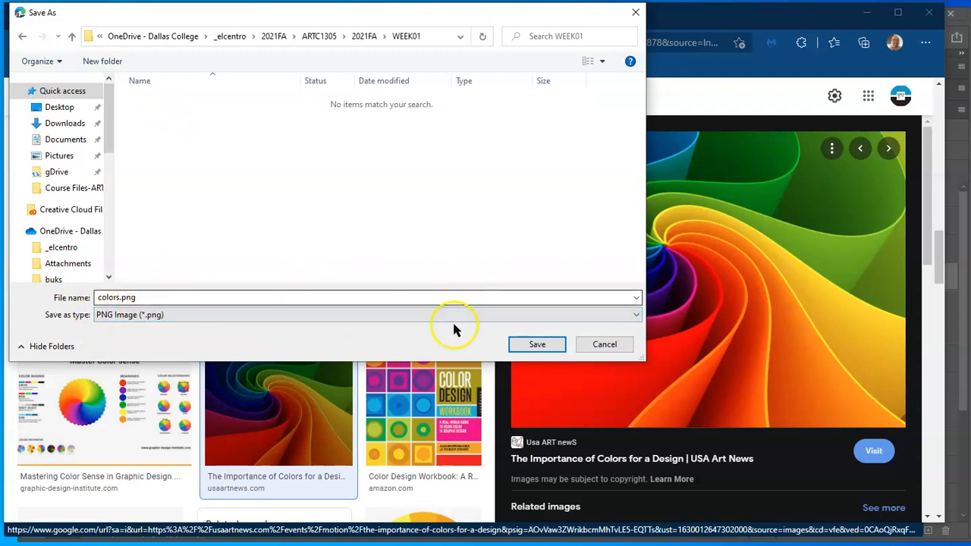
{"action": "left_click", "coordinate": [536, 345]}
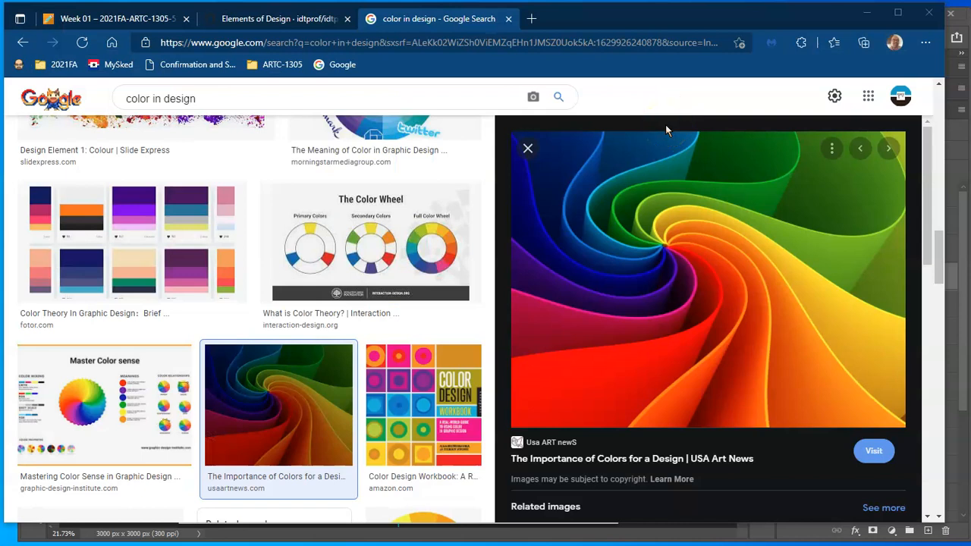
Save a second copy of the rainbow swirl image as colors.png in the week01 folder on the Desktop
{"action": "right_click", "coordinate": [728, 220]}
{"action": "left_click", "coordinate": [778, 443]}
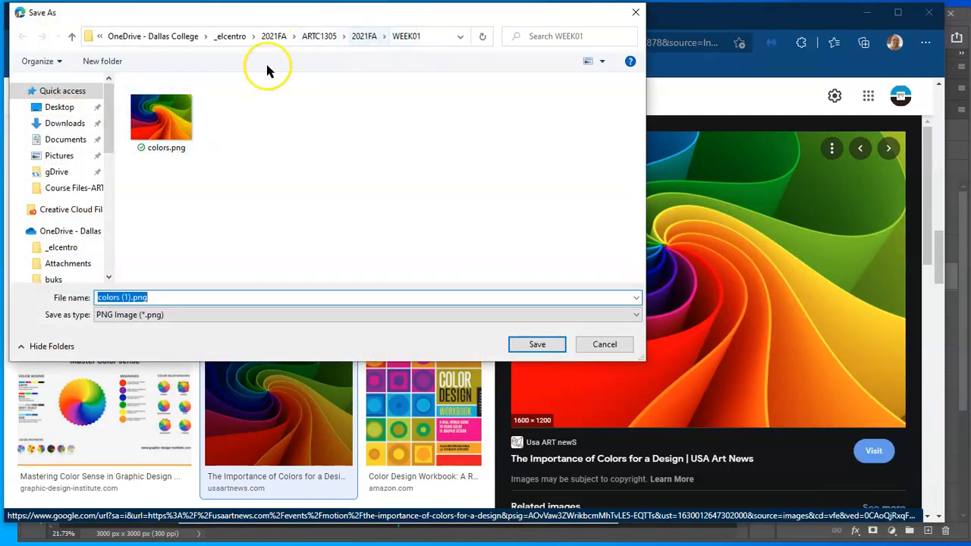
{"action": "left_click", "coordinate": [60, 108]}
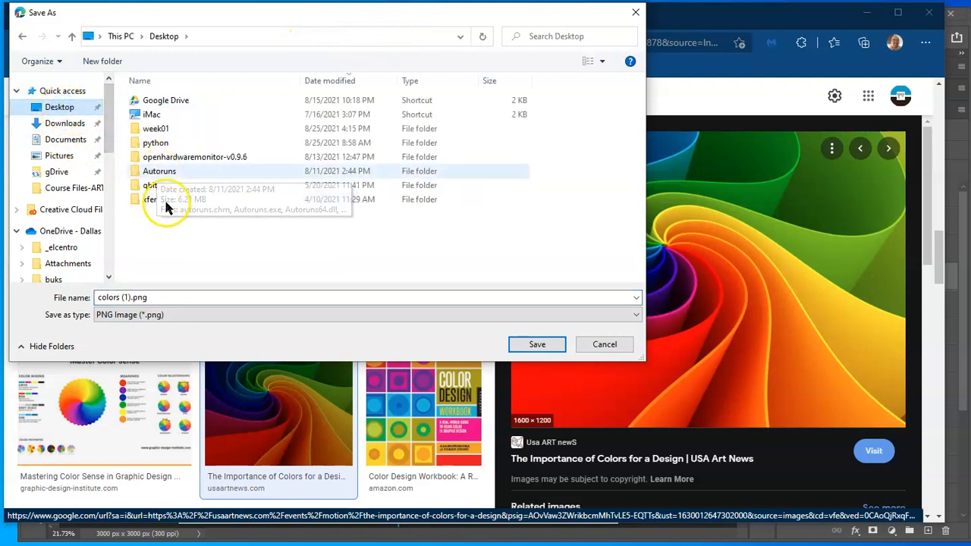
{"action": "double_click", "coordinate": [161, 128]}
{"action": "left_click", "coordinate": [134, 297]}
{"action": "left_click", "coordinate": [130, 299]}
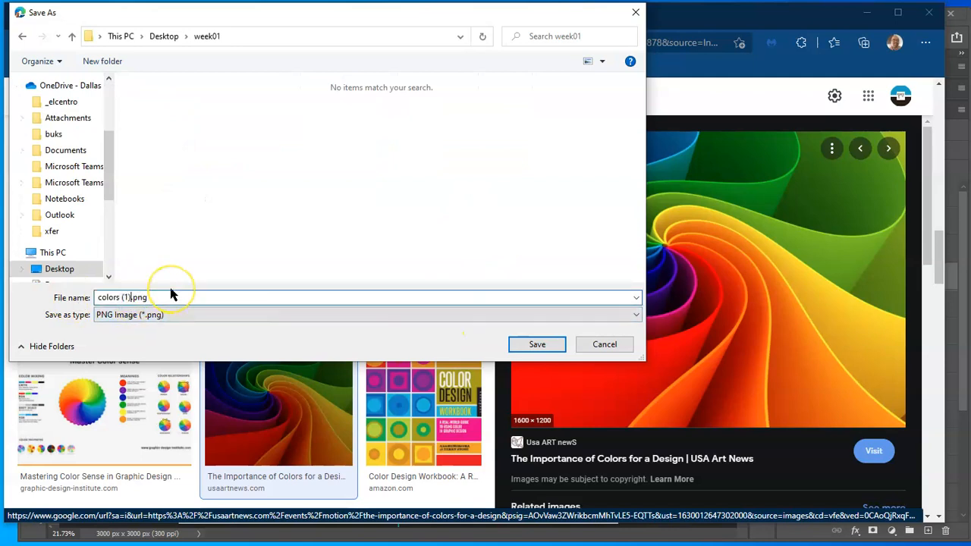
{"action": "key", "text": "Return"}
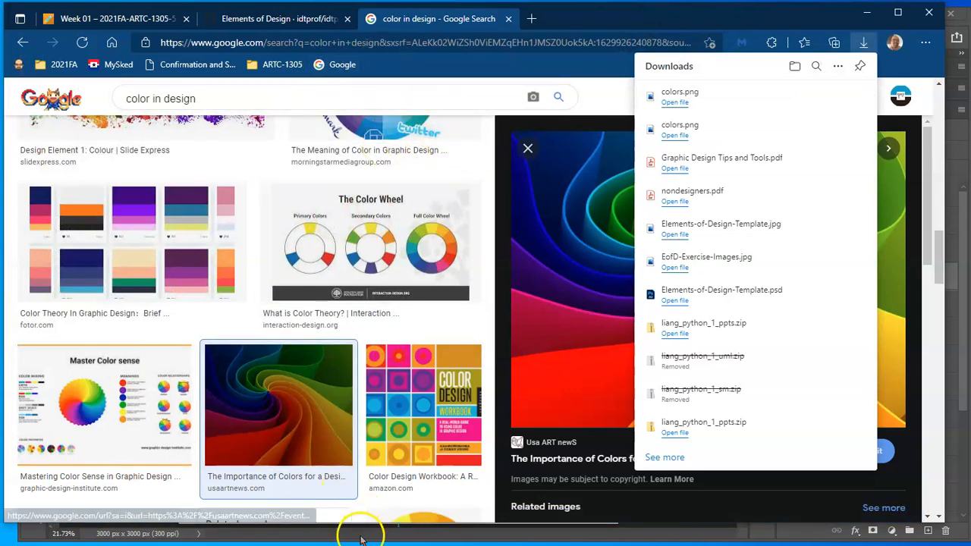
Switch to Photoshop and open colors.png from the Desktop week01 folder
{"action": "left_click", "coordinate": [357, 530]}
{"action": "left_click", "coordinate": [49, 16]}
{"action": "left_click", "coordinate": [72, 43]}
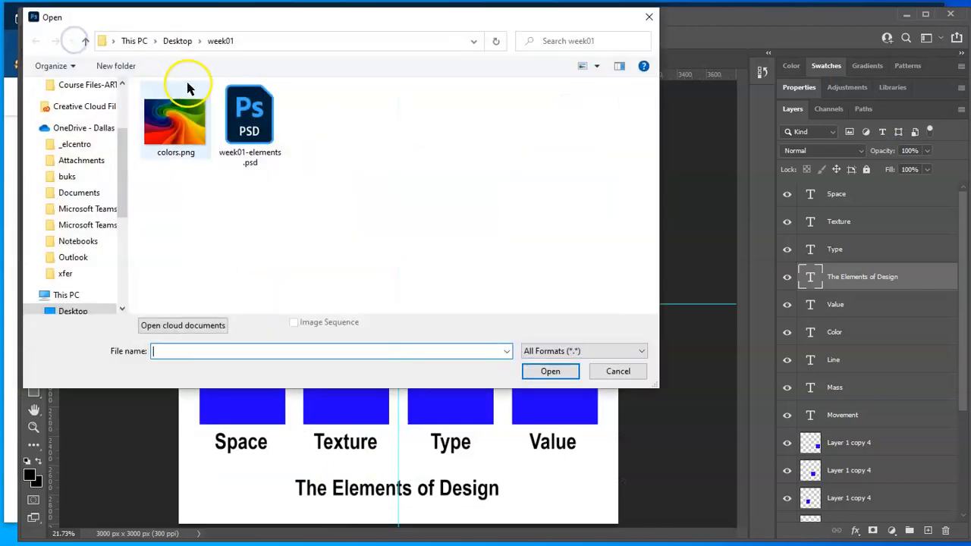
{"action": "double_click", "coordinate": [168, 119]}
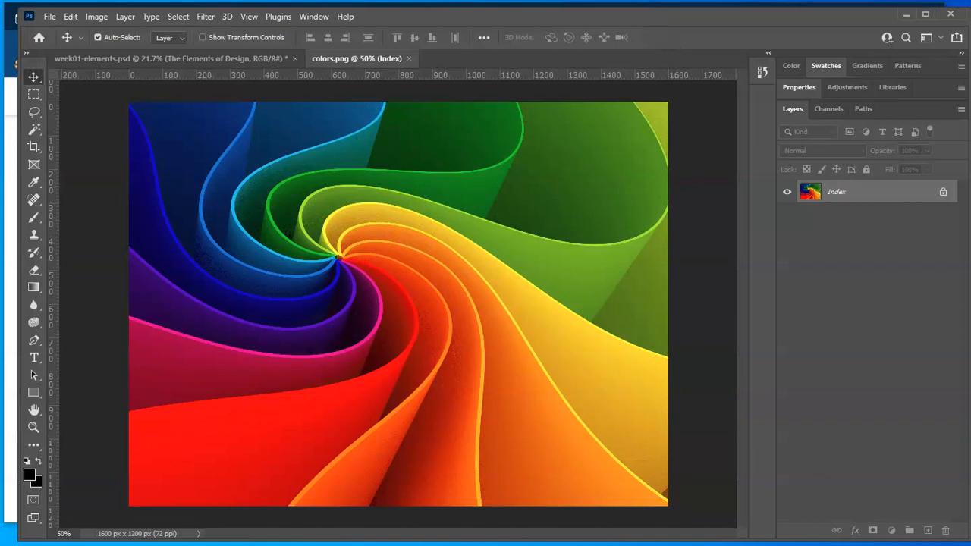
Select a square area of about 700 px around the swirl's center in colors.png with the Rectangular Marquee and copy it
{"action": "left_click", "coordinate": [280, 59]}
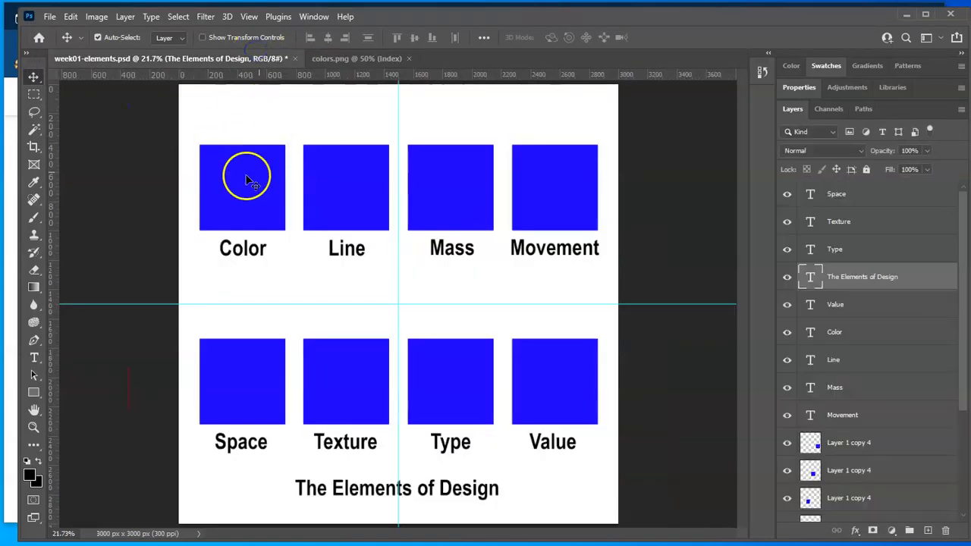
{"action": "left_click", "coordinate": [353, 59]}
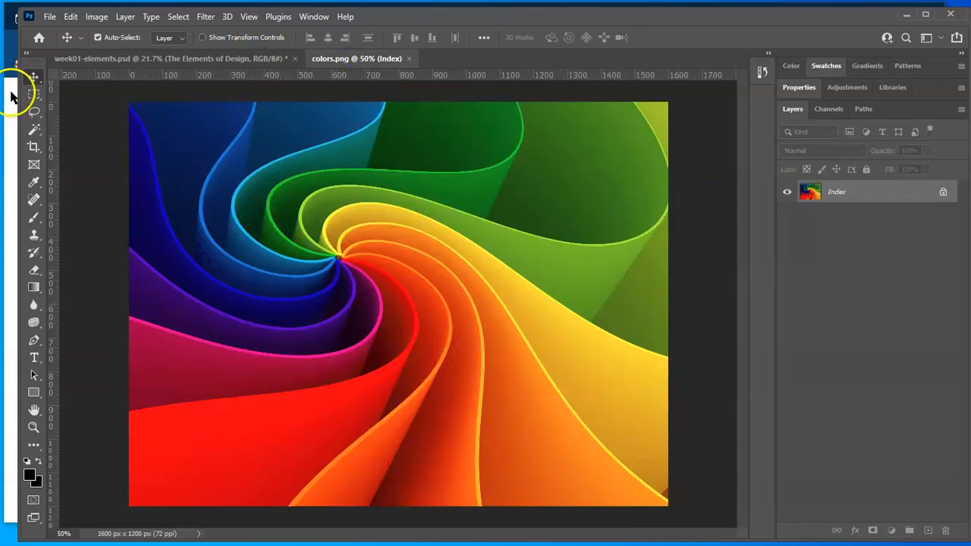
{"action": "left_click", "coordinate": [33, 95]}
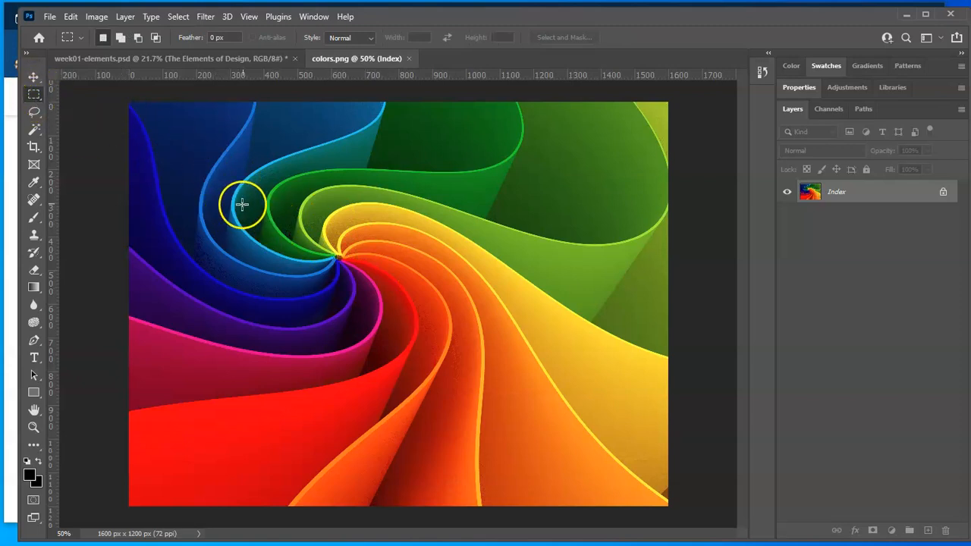
{"action": "left_click_drag", "start_coordinate": [200, 159], "coordinate": [435, 418]}
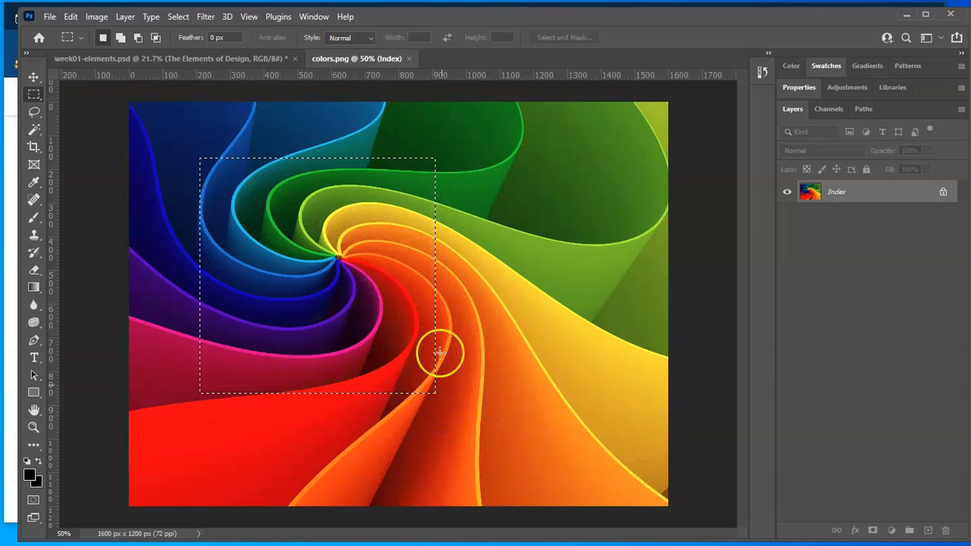
{"action": "left_click", "coordinate": [70, 17]}
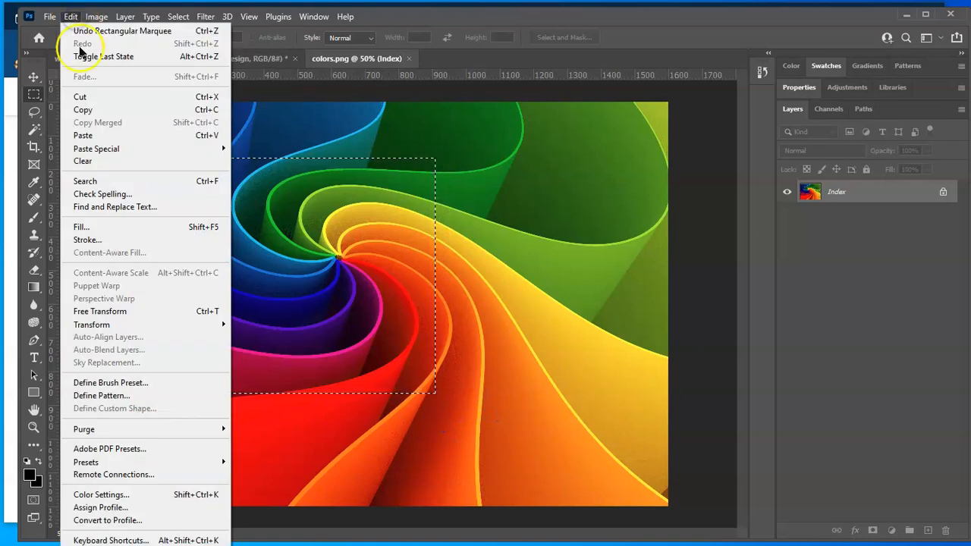
{"action": "left_click", "coordinate": [227, 110]}
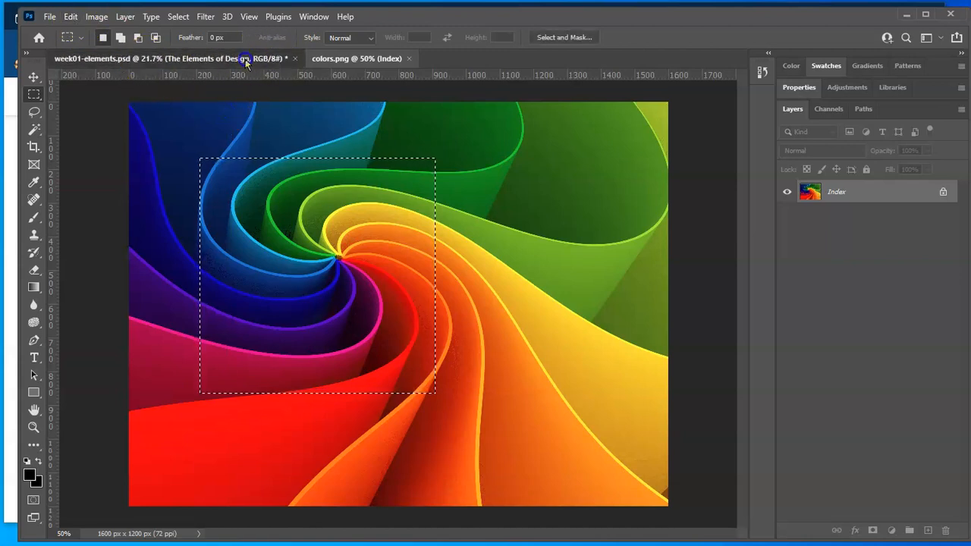
Paste the copied swirl above the Space text layer in week01-elements.psd and move it over the blue Color square
{"action": "left_click", "coordinate": [245, 64]}
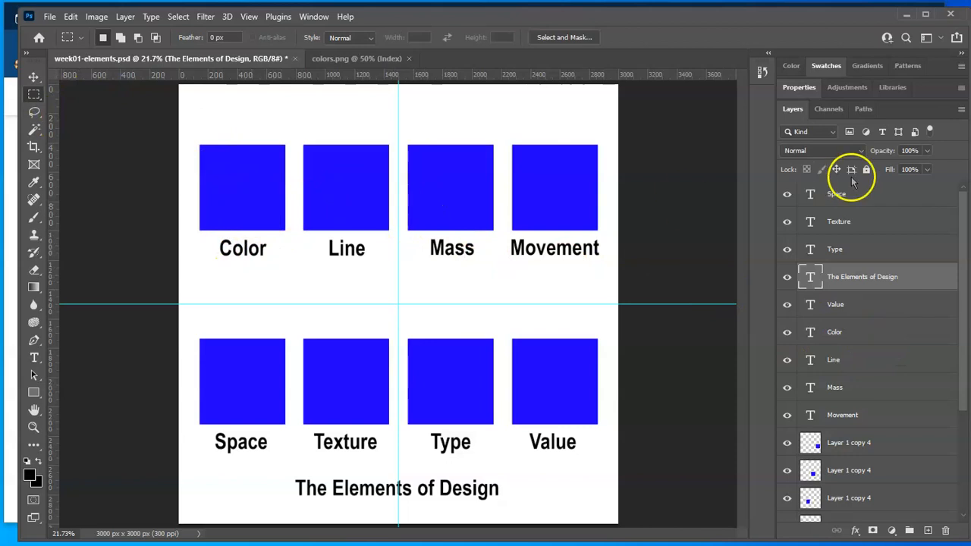
{"action": "left_click", "coordinate": [867, 198]}
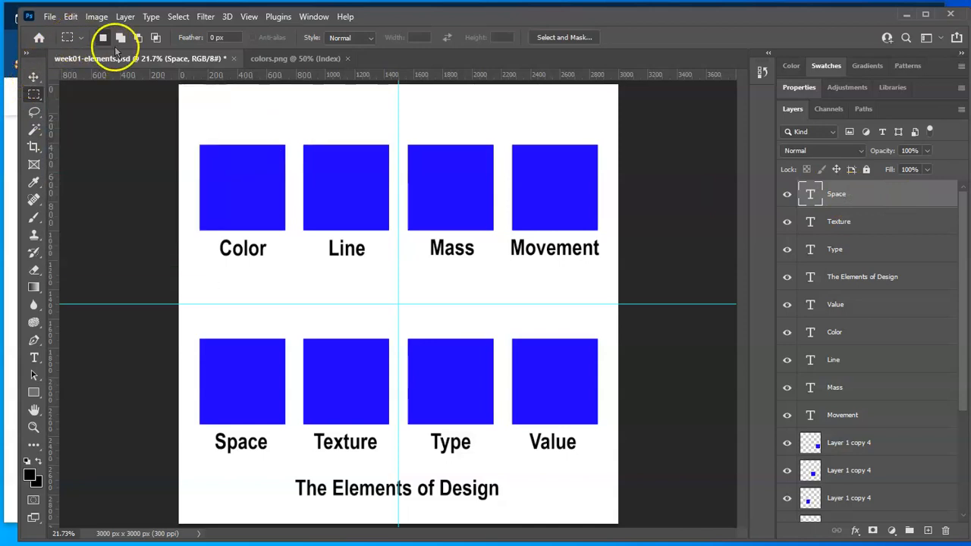
{"action": "left_click", "coordinate": [71, 17]}
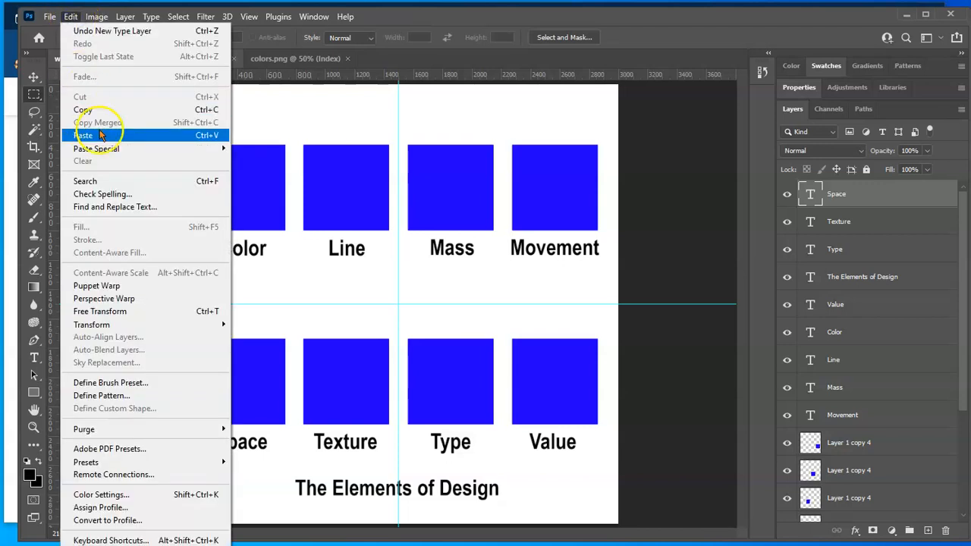
{"action": "left_click", "coordinate": [215, 138]}
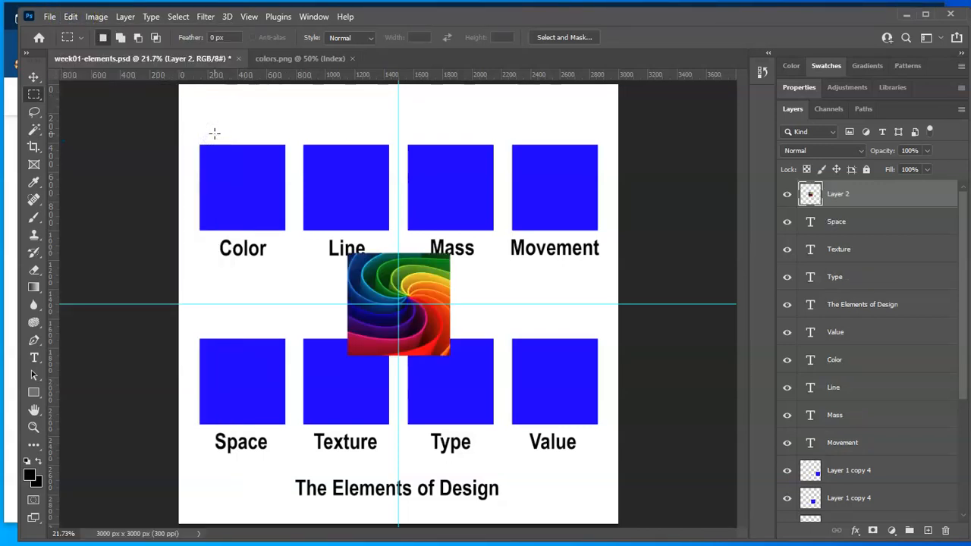
{"action": "left_click", "coordinate": [34, 78]}
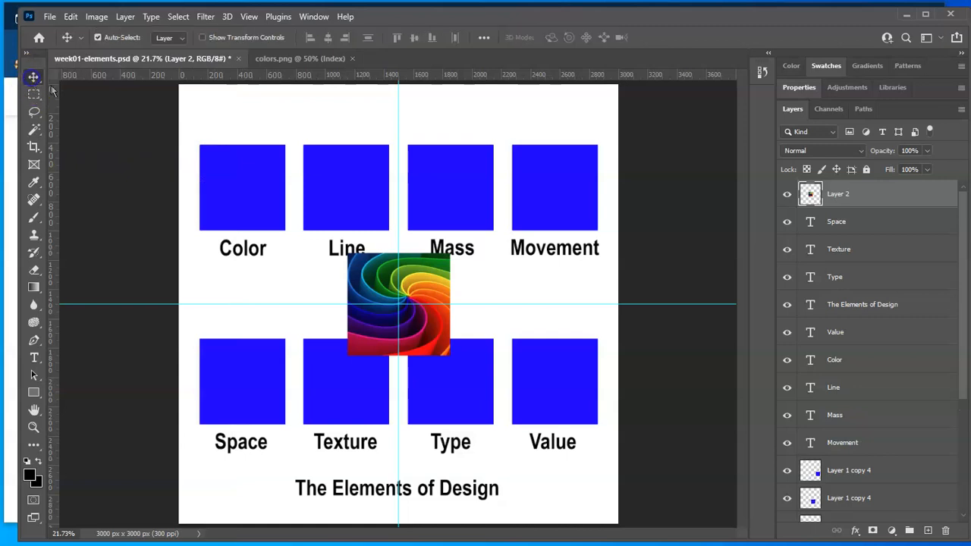
{"action": "left_click_drag", "start_coordinate": [411, 286], "coordinate": [266, 176]}
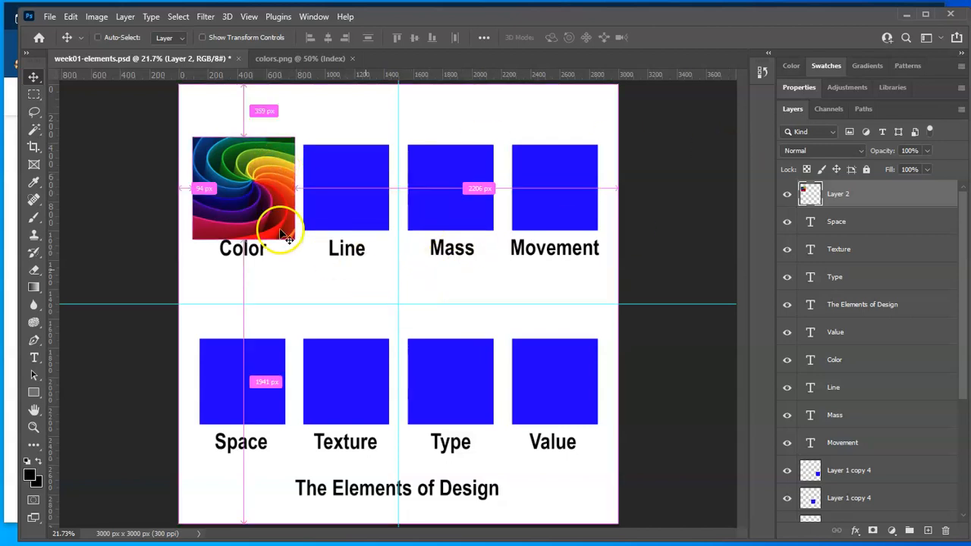
{"action": "key", "text": "ctrl+t"}
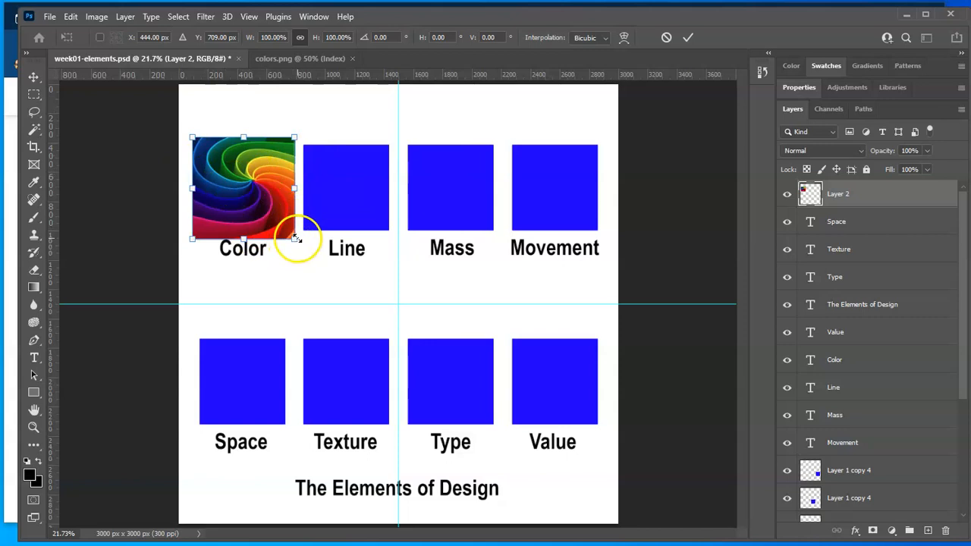
{"action": "left_click_drag", "start_coordinate": [294, 240], "coordinate": [269, 212]}
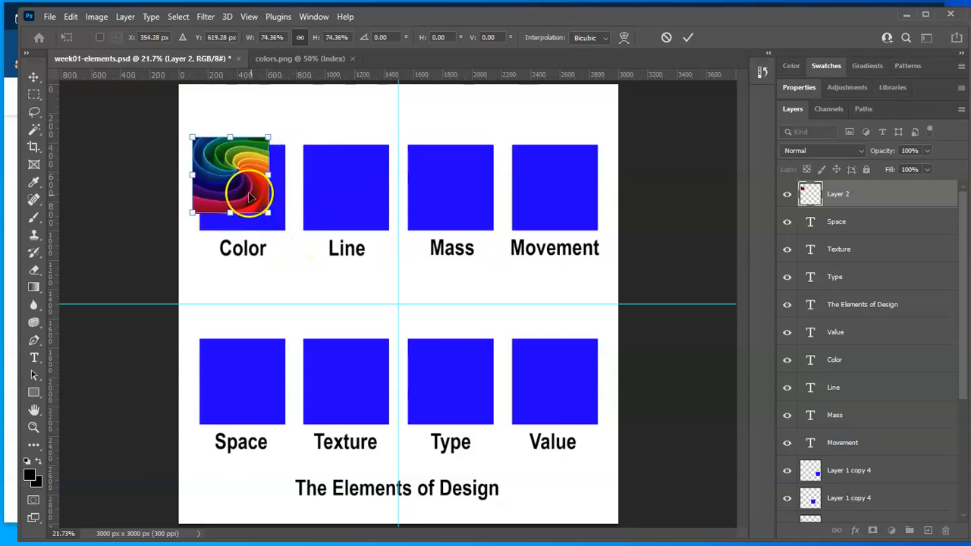
{"action": "left_click_drag", "start_coordinate": [223, 169], "coordinate": [231, 176]}
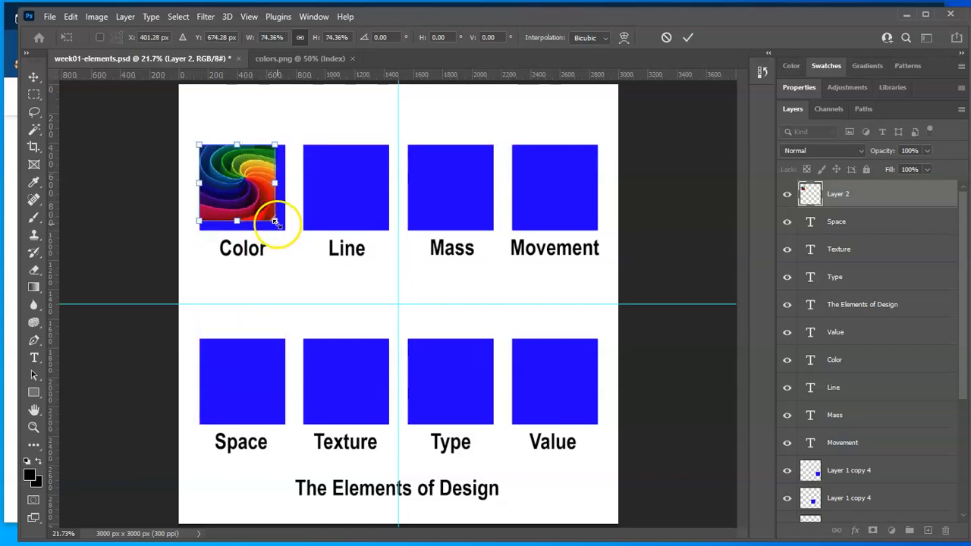
{"action": "left_click_drag", "start_coordinate": [275, 223], "coordinate": [285, 233]}
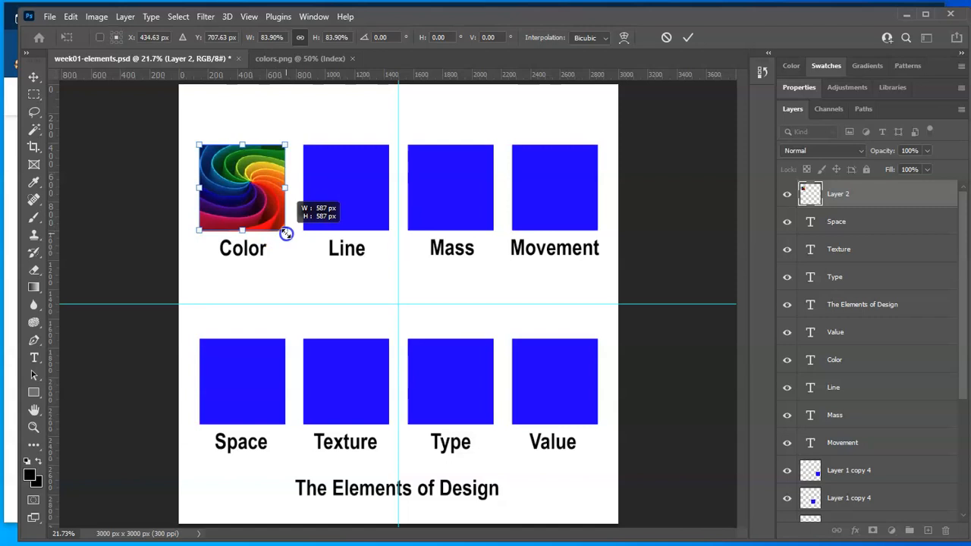
{"action": "left_click", "coordinate": [656, 182]}
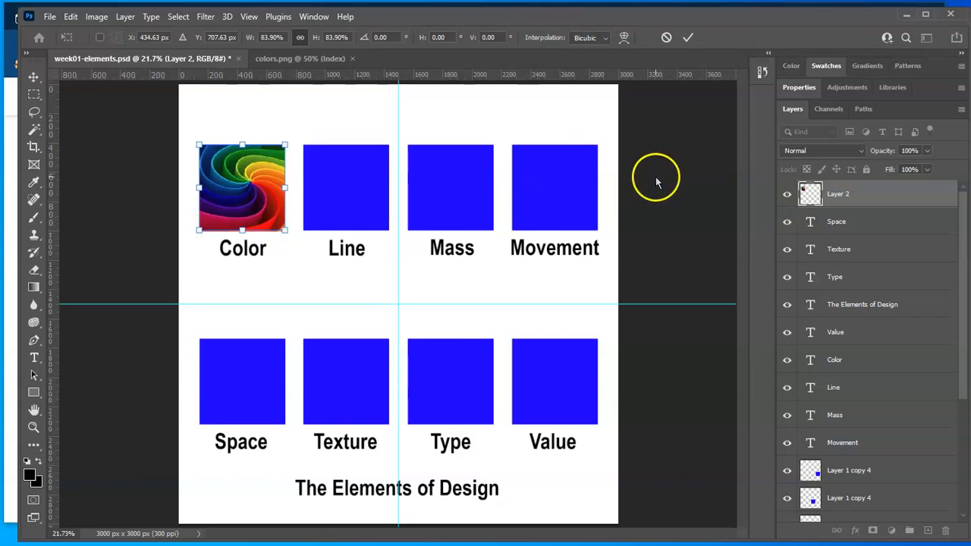
Nudge the pasted swirl slightly left over the Color square and lower its layer opacity to 48%
{"action": "mouse_move", "coordinate": [255, 186]}
{"action": "left_mouse_down"}
{"action": "mouse_move", "coordinate": [313, 176]}
{"action": "mouse_move", "coordinate": [244, 191]}
{"action": "mouse_move", "coordinate": [250, 187]}
{"action": "left_mouse_up"}
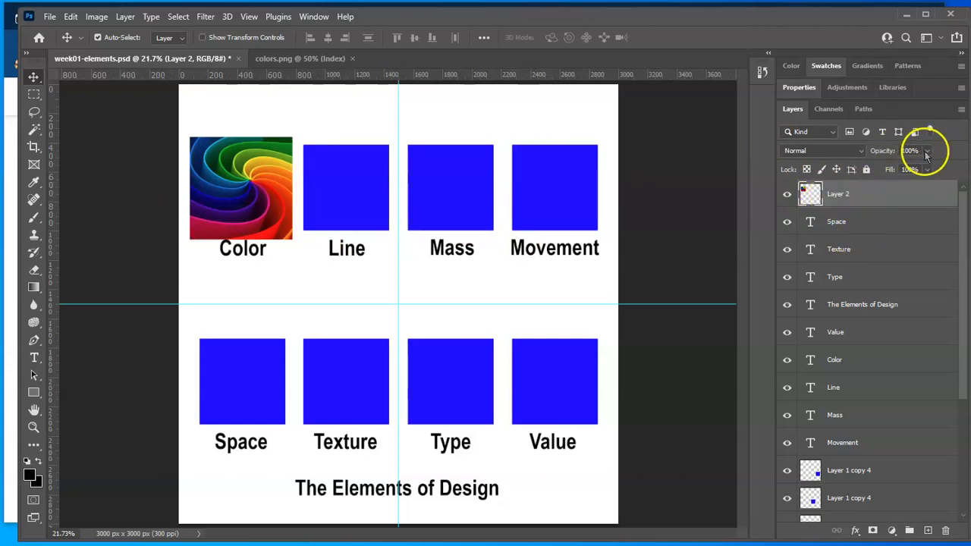
{"action": "left_click_drag", "start_coordinate": [926, 169], "coordinate": [896, 168]}
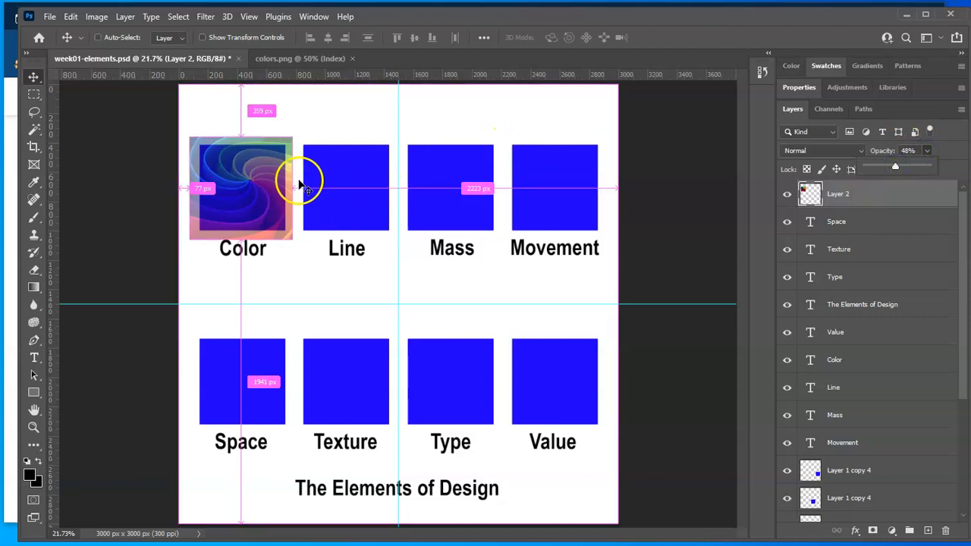
{"action": "key", "text": "ctrl+t"}
{"action": "left_click_drag", "start_coordinate": [292, 136], "coordinate": [286, 144]}
{"action": "left_click_drag", "start_coordinate": [199, 233], "coordinate": [205, 232]}
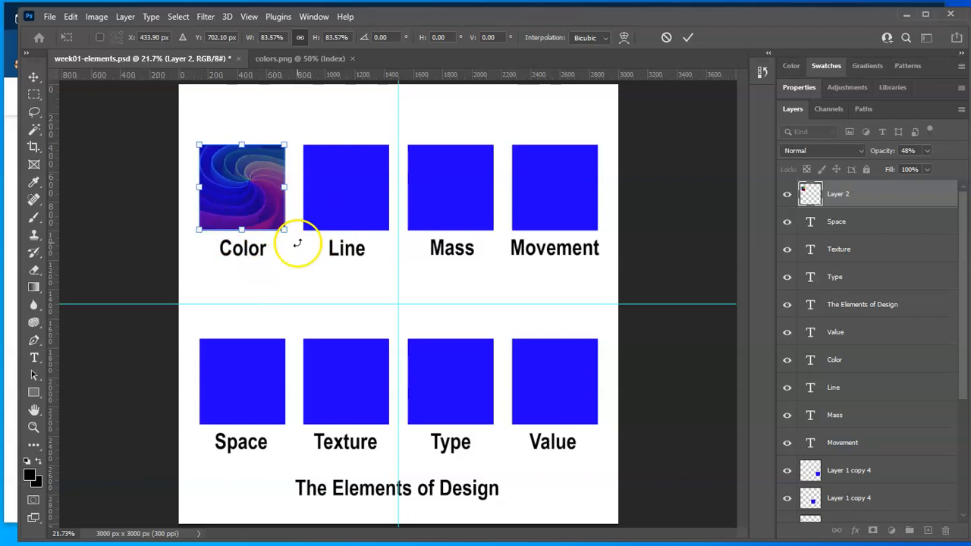
{"action": "key", "text": "Return"}
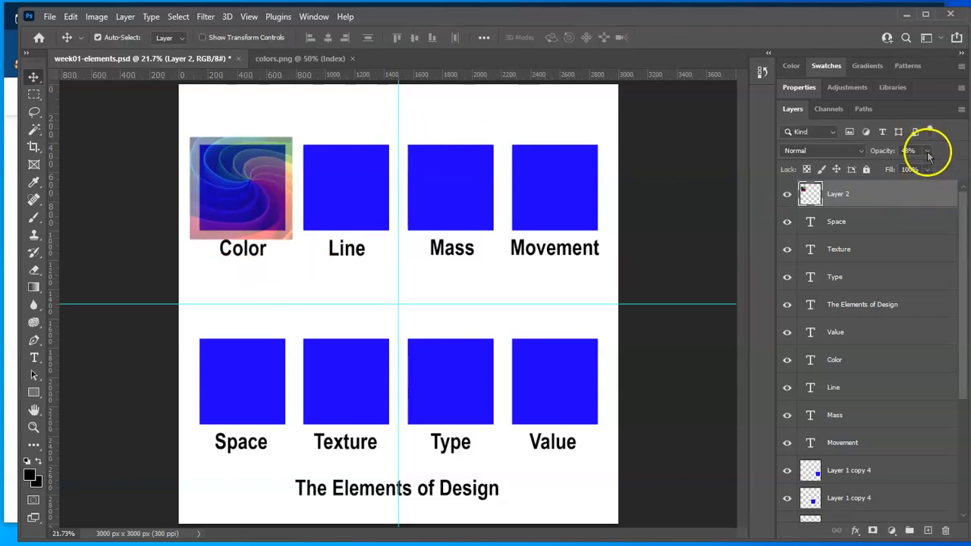
Set the pasted swirl layer's opacity to 100%
{"action": "left_click_drag", "start_coordinate": [926, 168], "coordinate": [958, 167]}
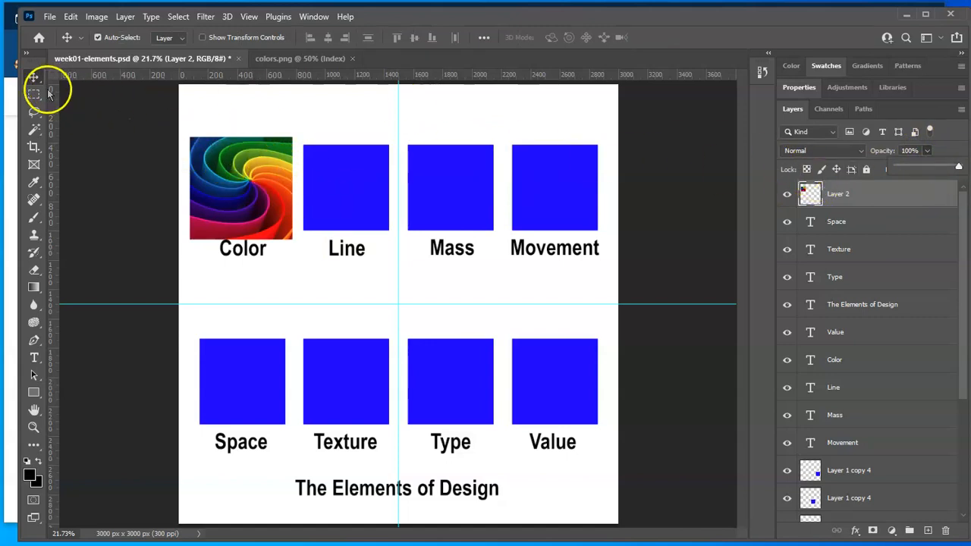
{"action": "mouse_move", "coordinate": [245, 179]}
{"action": "left_mouse_down"}
{"action": "mouse_move", "coordinate": [299, 171]}
{"action": "mouse_move", "coordinate": [331, 188]}
{"action": "mouse_move", "coordinate": [253, 188]}
{"action": "mouse_move", "coordinate": [241, 177]}
{"action": "left_mouse_up"}
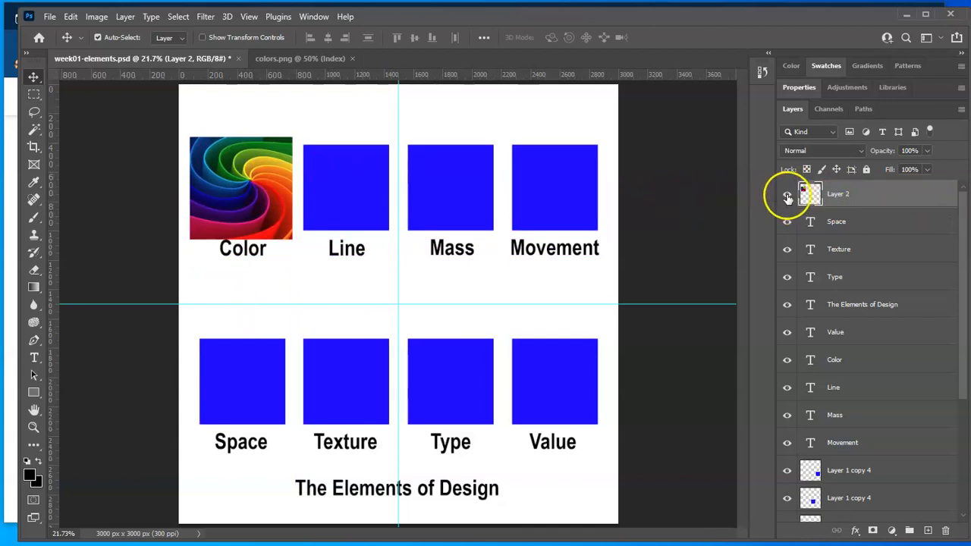
Hide the swirl layer (Layer 2) and make the Magic Wand tool active
{"action": "left_click", "coordinate": [787, 197]}
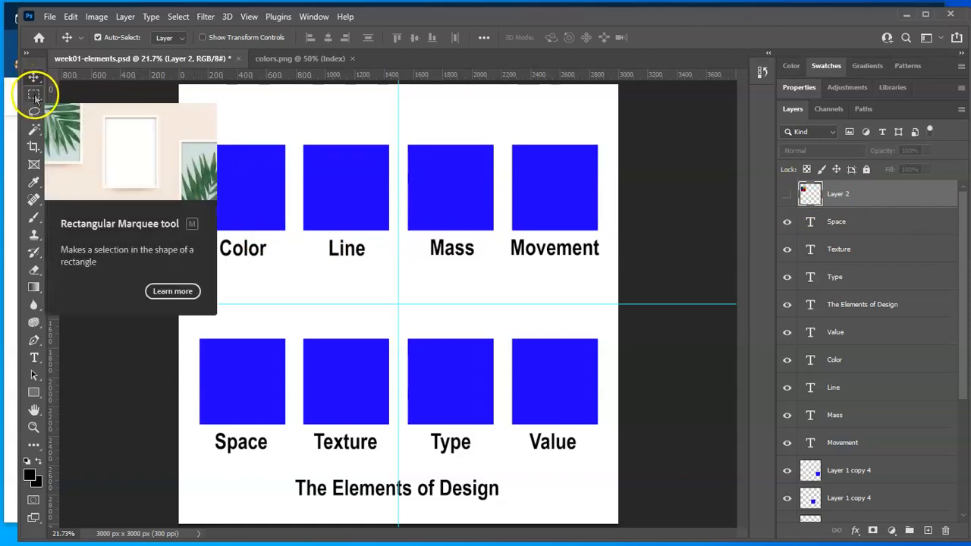
{"action": "left_click", "coordinate": [36, 130]}
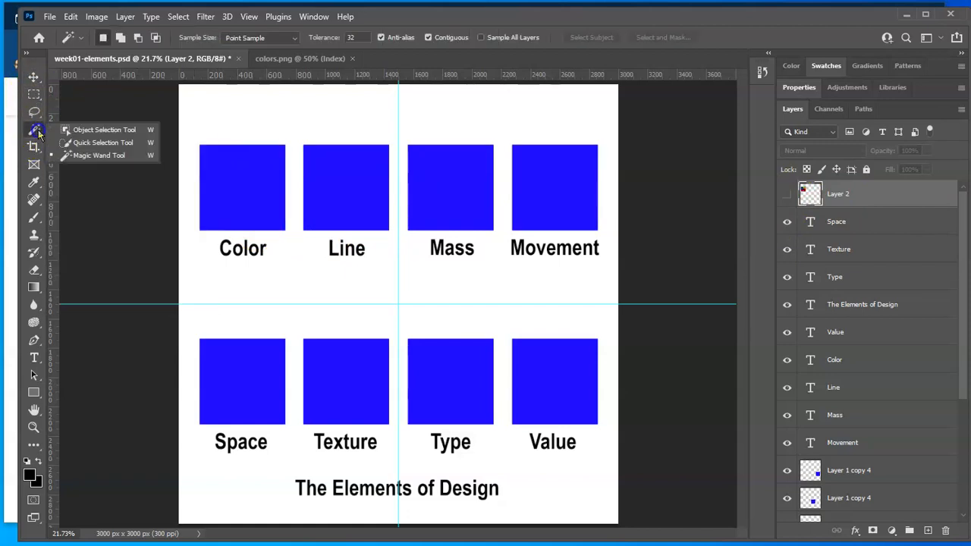
{"action": "left_click", "coordinate": [121, 156]}
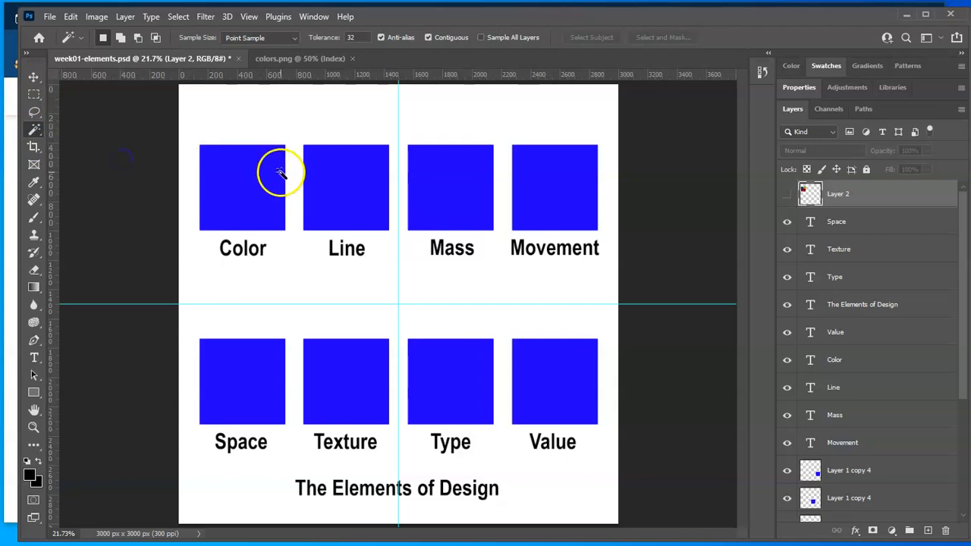
Try to select the blue Color square with the Magic Wand while the hidden Layer 2 is active
{"action": "left_click", "coordinate": [252, 200]}
{"action": "left_click", "coordinate": [252, 200]}
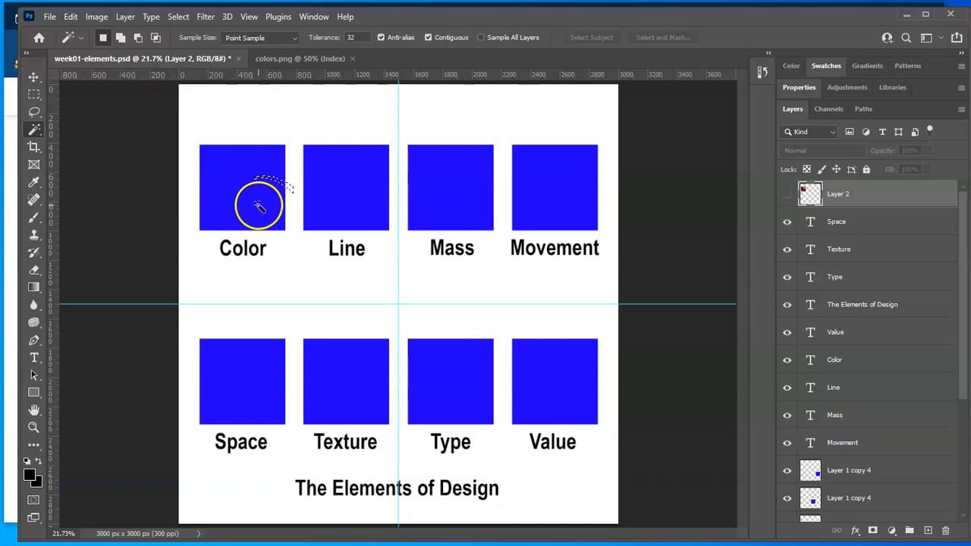
{"action": "right_click", "coordinate": [258, 206]}
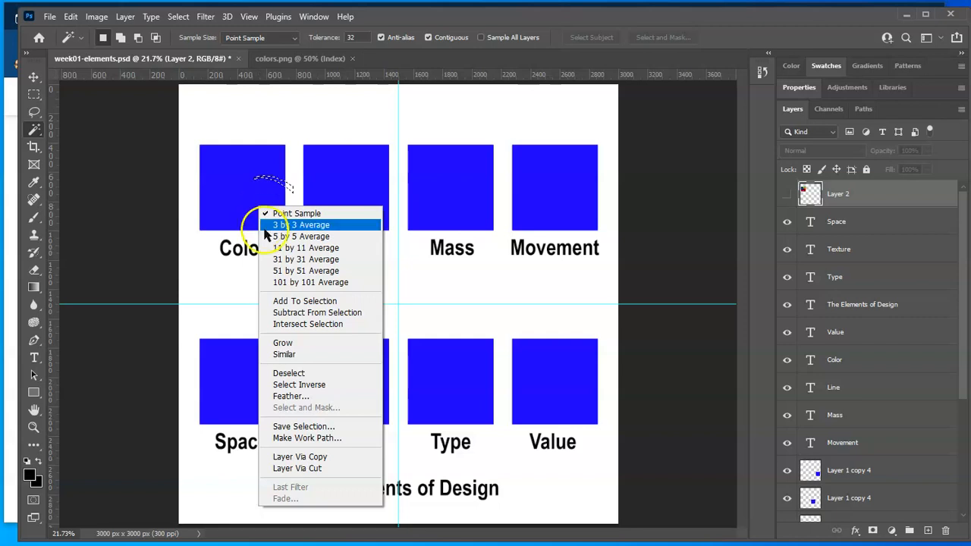
{"action": "left_click", "coordinate": [34, 87]}
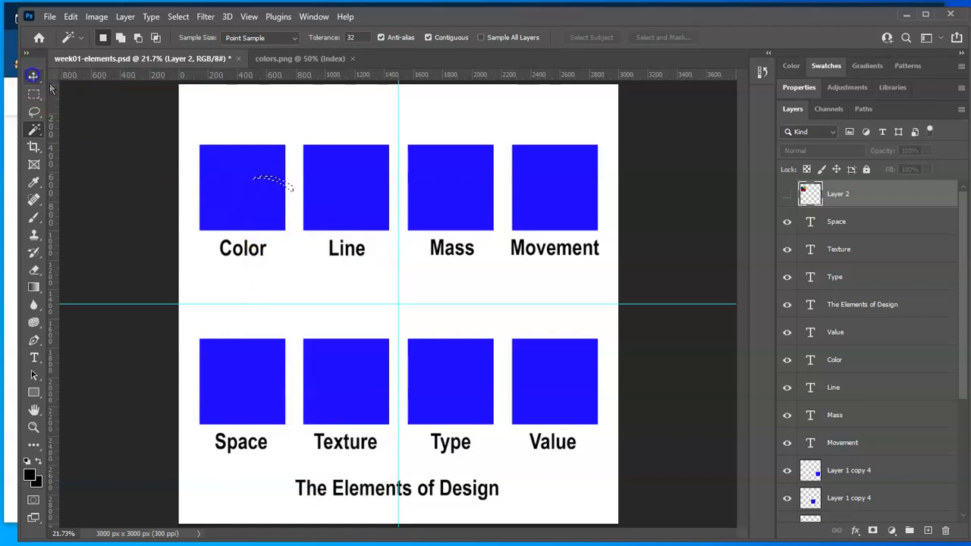
Try to select the blue Color square with the Magic Wand using the Space square's layer, Layer 1 copy 4
{"action": "scroll", "coordinate": [834, 379], "scroll_direction": "down", "scroll_amount": 5}
{"action": "scroll", "coordinate": [872, 421], "scroll_direction": "down", "scroll_amount": 1}
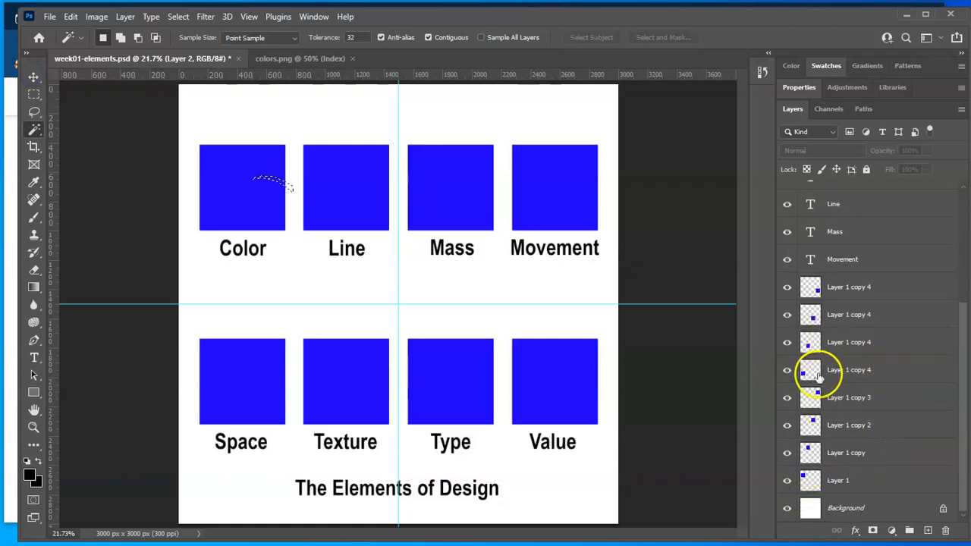
{"action": "left_click", "coordinate": [813, 372]}
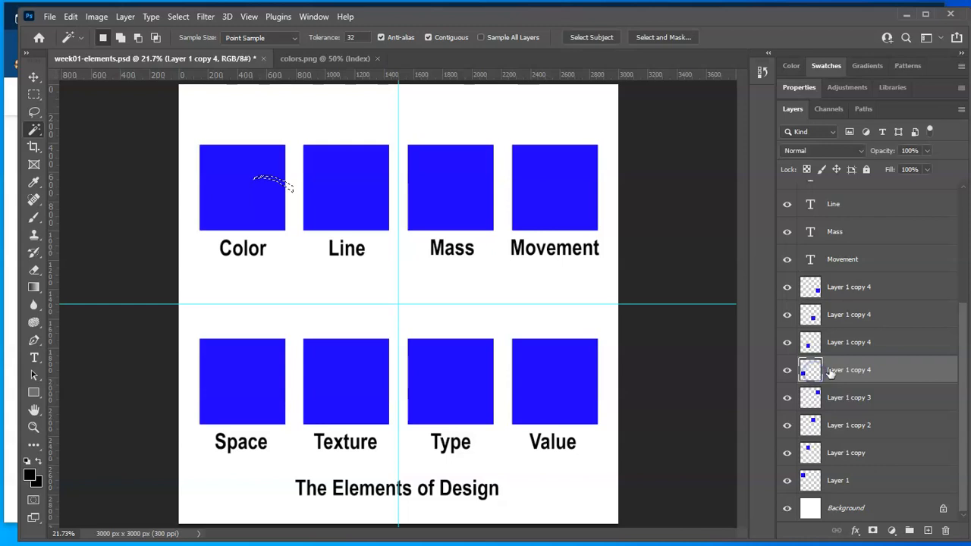
{"action": "left_click", "coordinate": [787, 371]}
{"action": "left_click", "coordinate": [786, 371]}
{"action": "left_click", "coordinate": [786, 480]}
{"action": "left_click", "coordinate": [787, 480]}
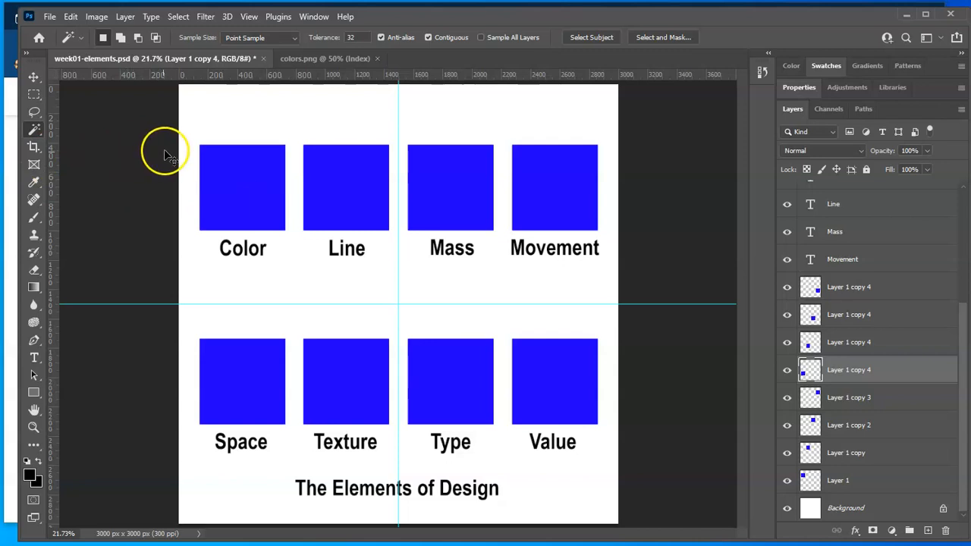
{"action": "left_click", "coordinate": [255, 170]}
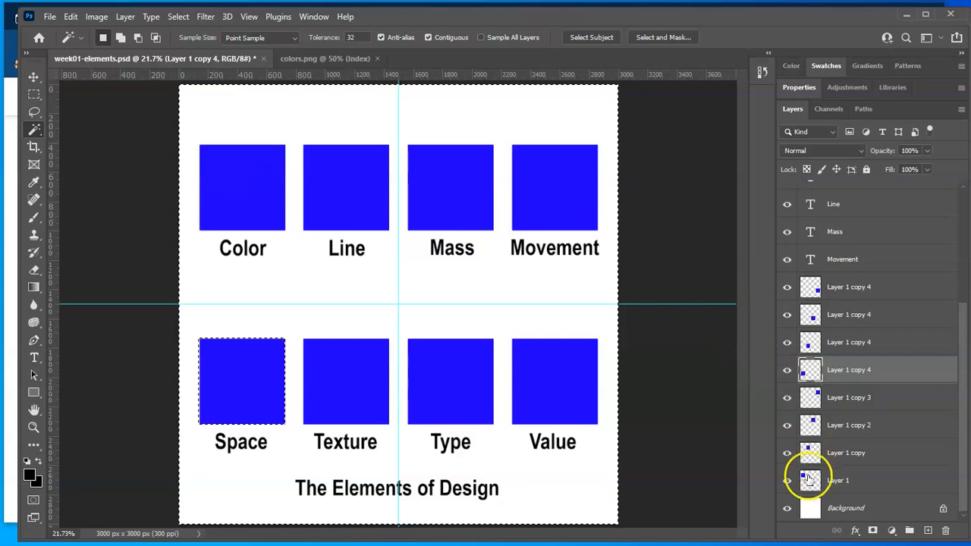
Select the Color square on Layer 1 with the Magic Wand, and show Layer 2 with a layer mask made from that selection
{"action": "left_click", "coordinate": [857, 483]}
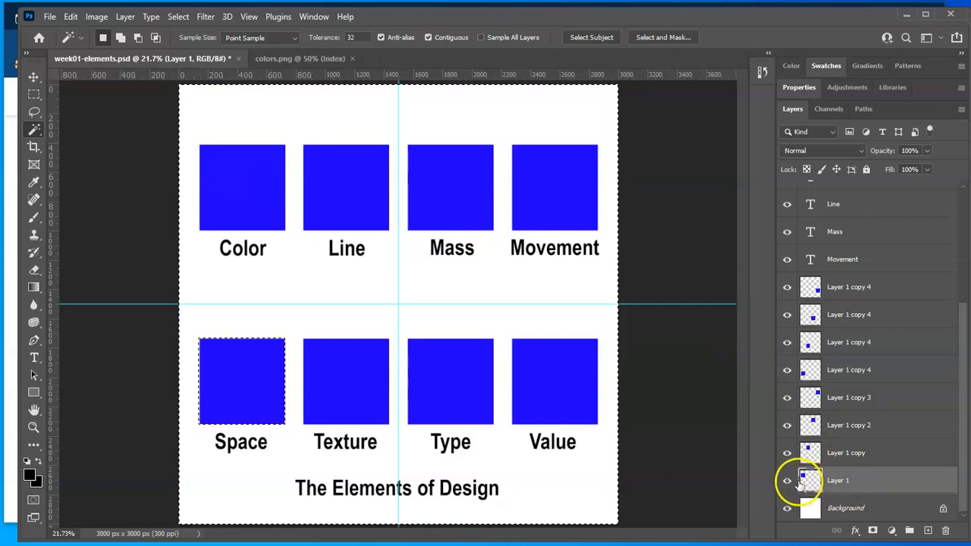
{"action": "left_click", "coordinate": [245, 194]}
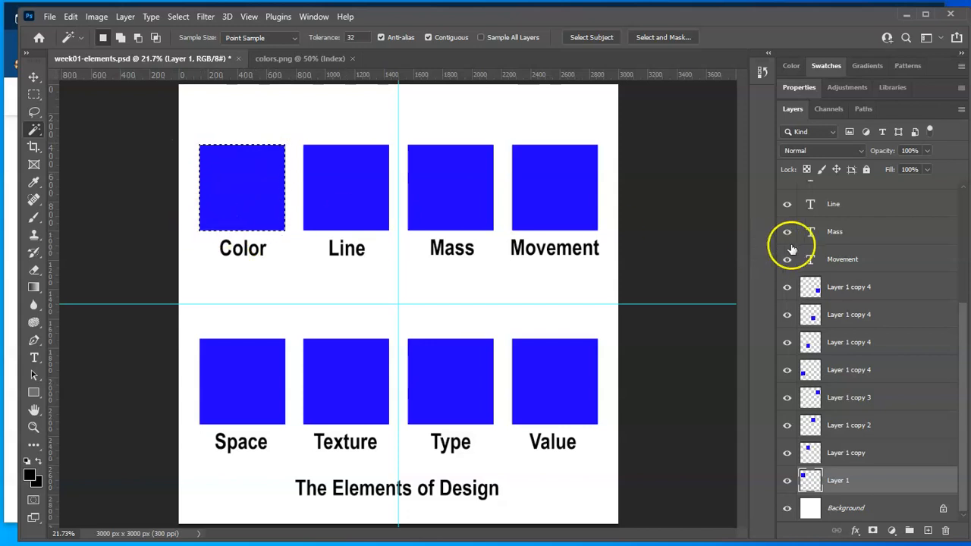
{"action": "scroll", "coordinate": [788, 250], "scroll_direction": "up", "scroll_amount": 5}
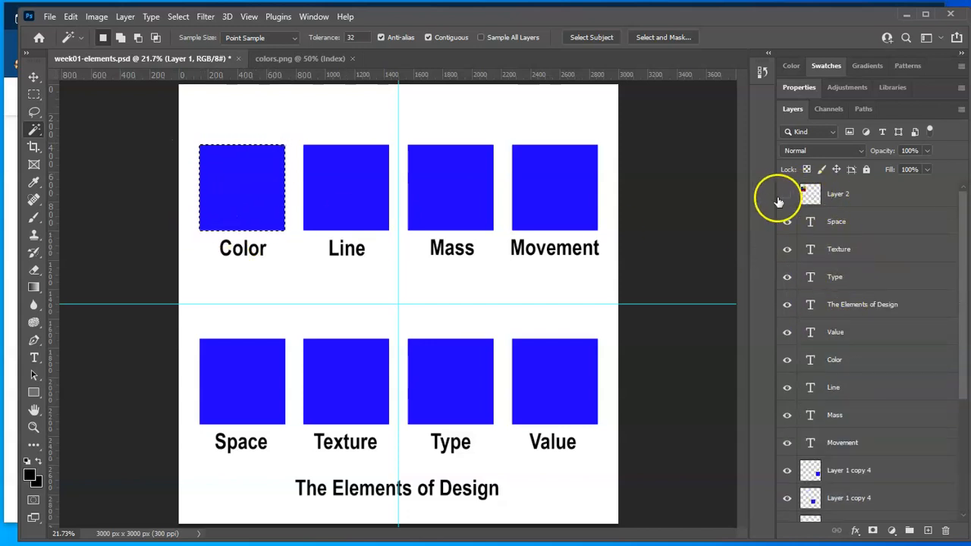
{"action": "left_click", "coordinate": [782, 197]}
{"action": "left_click", "coordinate": [861, 197]}
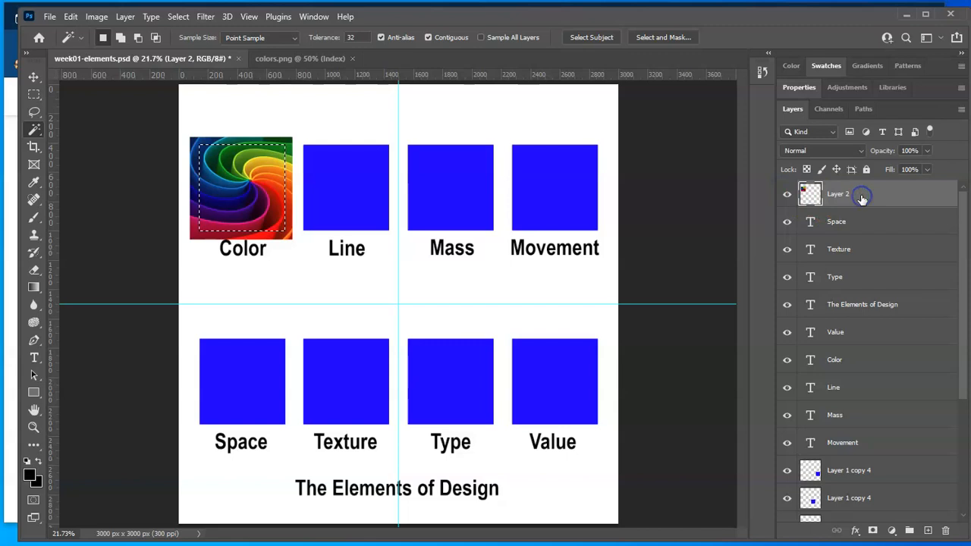
{"action": "left_click", "coordinate": [873, 531]}
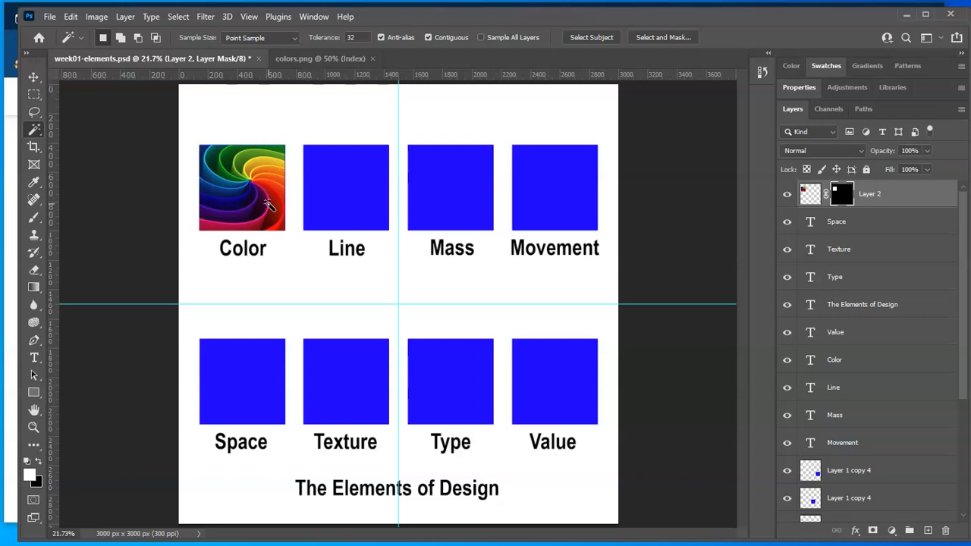
Switch to the Edge browser and search Google Images for "lines in design"
{"action": "left_click", "coordinate": [9, 161]}
{"action": "scroll", "coordinate": [440, 188], "scroll_direction": "up", "scroll_amount": 2}
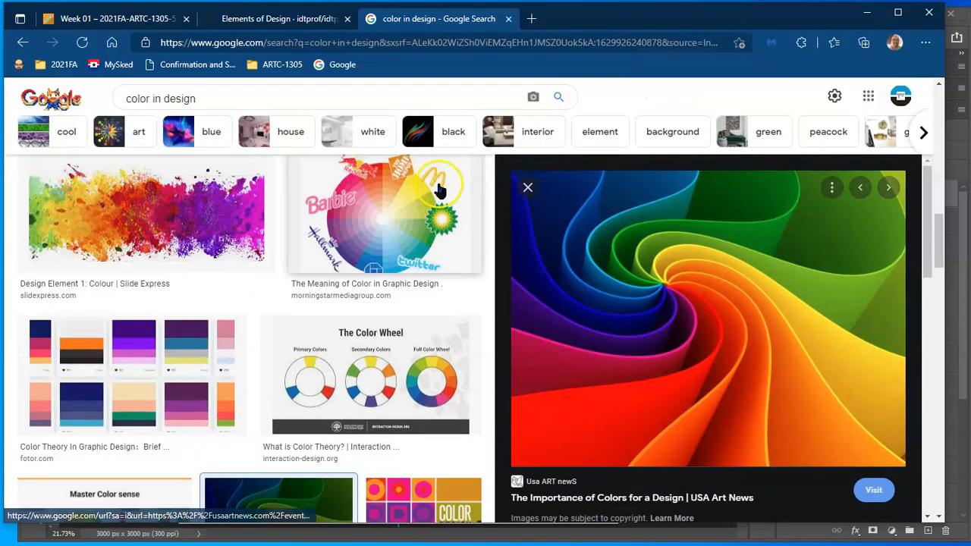
{"action": "left_click", "coordinate": [223, 99]}
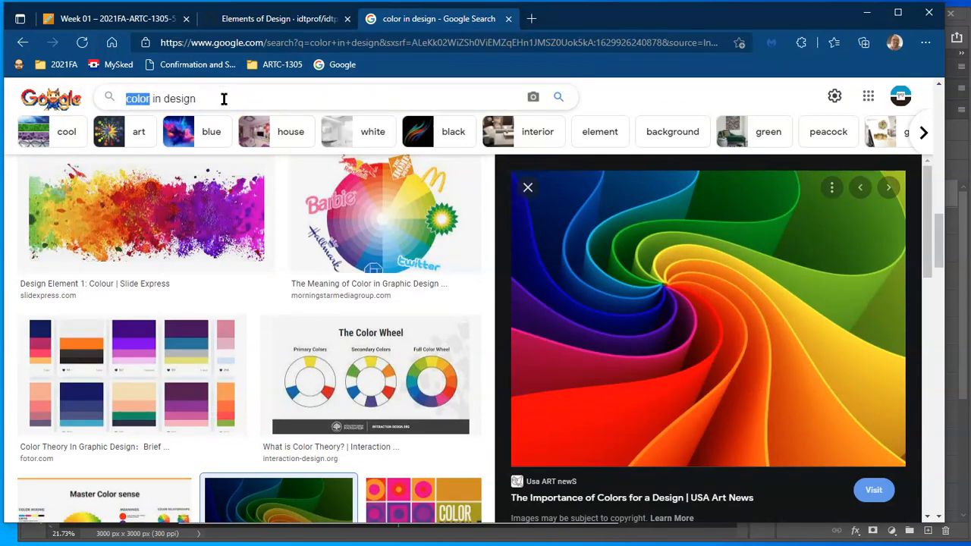
{"action": "type", "text": "lines"}
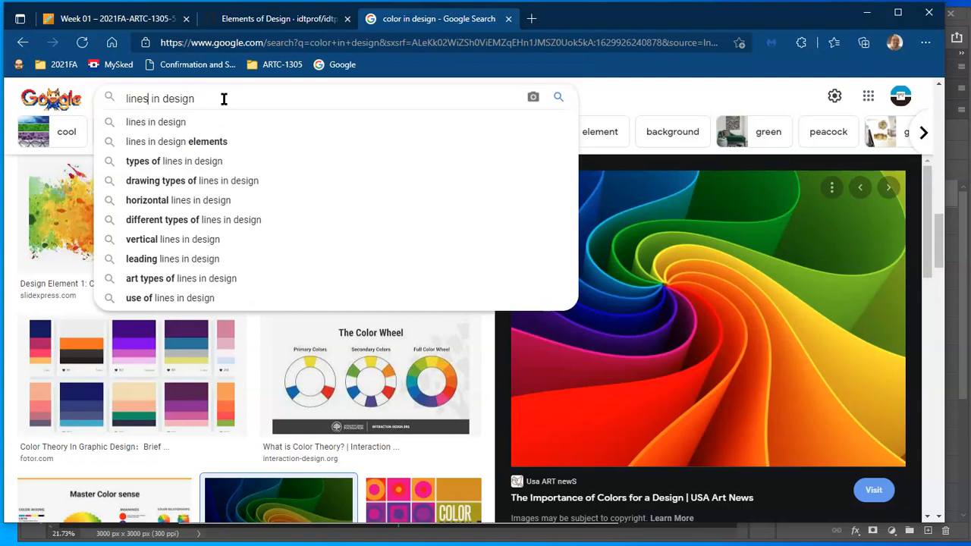
{"action": "key", "text": "Return"}
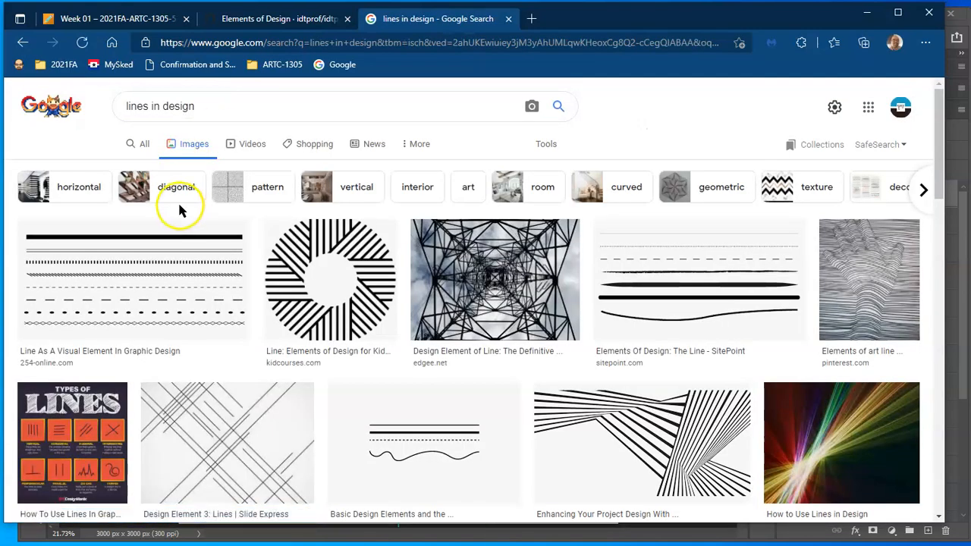
Look through the image results for artwork that illustrates the Line element
{"action": "scroll", "coordinate": [643, 277], "scroll_direction": "down", "scroll_amount": 7}
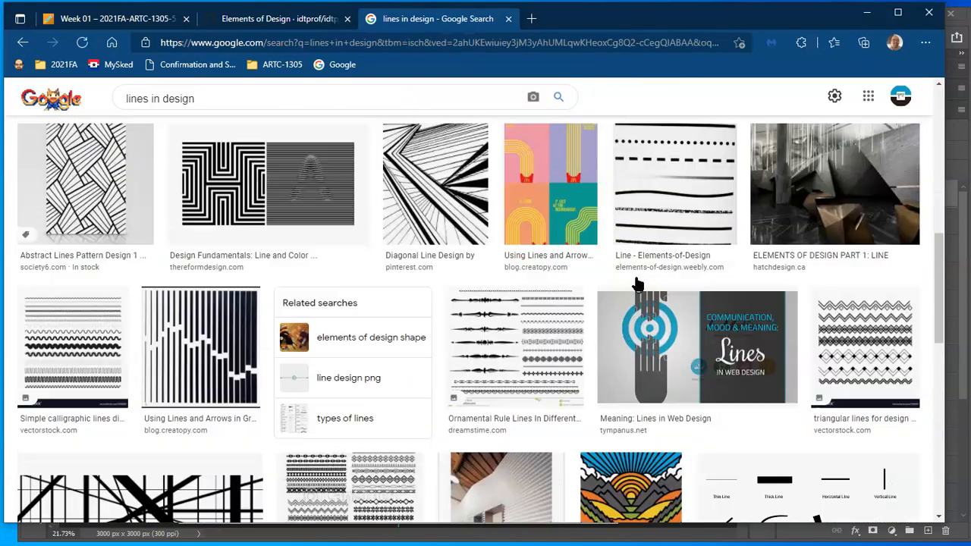
{"action": "scroll", "coordinate": [635, 284], "scroll_direction": "up", "scroll_amount": 4}
{"action": "scroll", "coordinate": [827, 303], "scroll_direction": "up", "scroll_amount": 3}
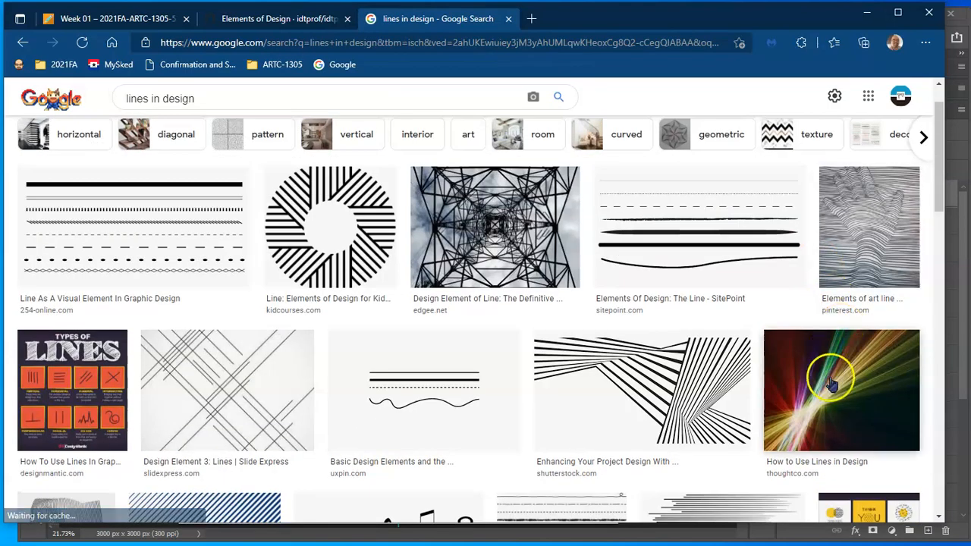
{"action": "scroll", "coordinate": [841, 364], "scroll_direction": "down", "scroll_amount": 2}
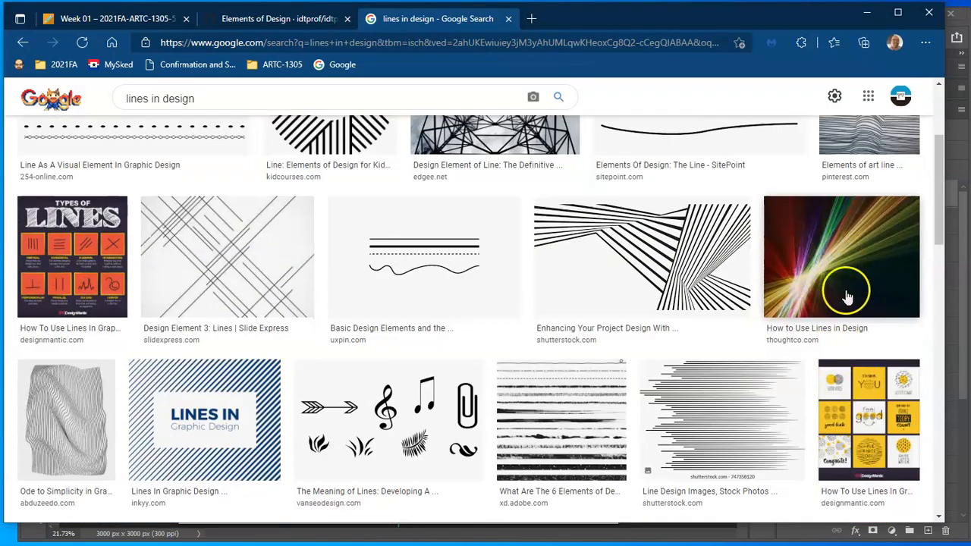
{"action": "scroll", "coordinate": [818, 267], "scroll_direction": "down", "scroll_amount": 11}
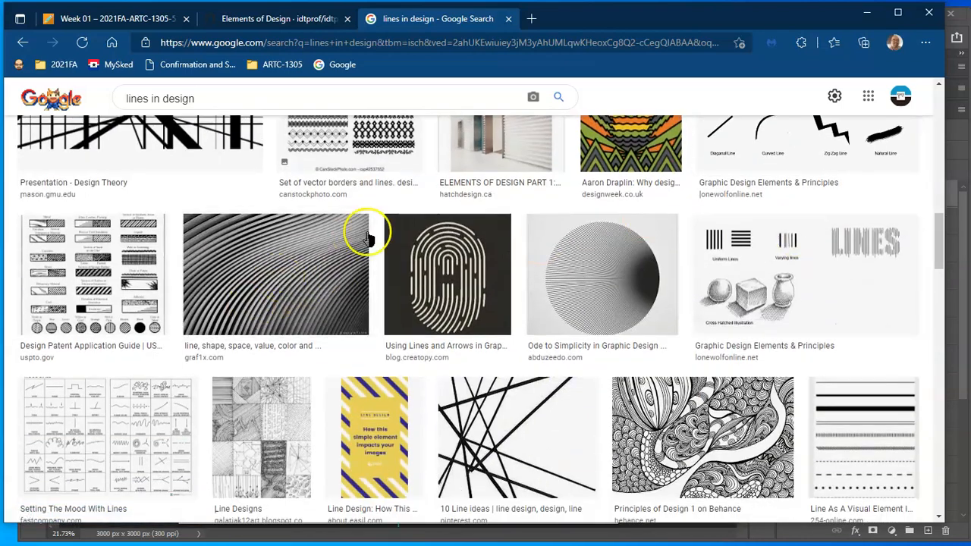
{"action": "scroll", "coordinate": [217, 325], "scroll_direction": "down", "scroll_amount": 3}
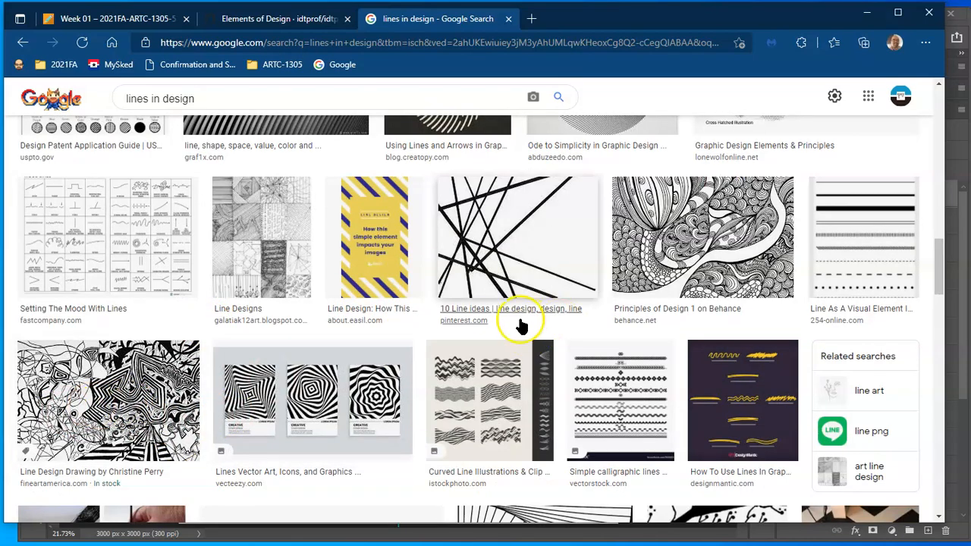
{"action": "scroll", "coordinate": [405, 341], "scroll_direction": "down", "scroll_amount": 4}
{"action": "scroll", "coordinate": [402, 289], "scroll_direction": "down", "scroll_amount": 1}
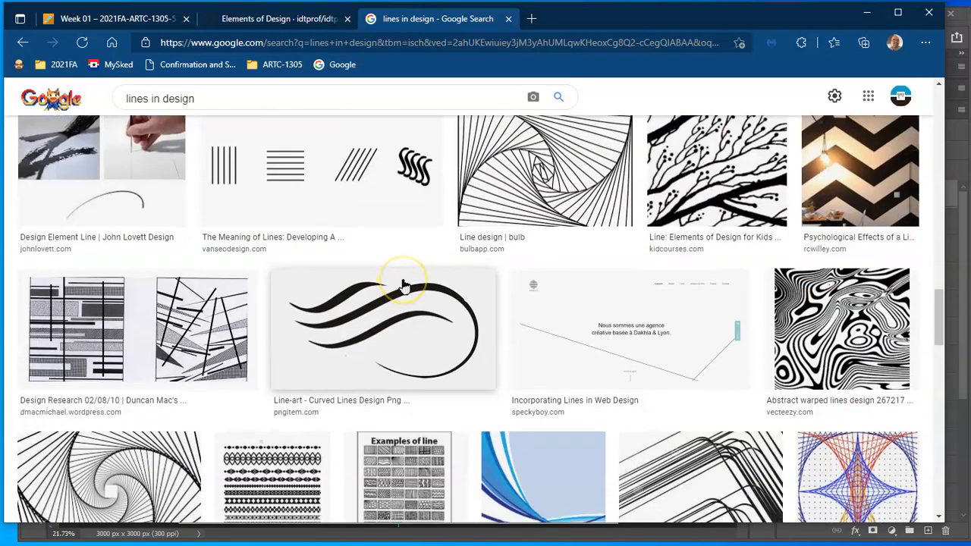
{"action": "scroll", "coordinate": [403, 286], "scroll_direction": "down", "scroll_amount": 3}
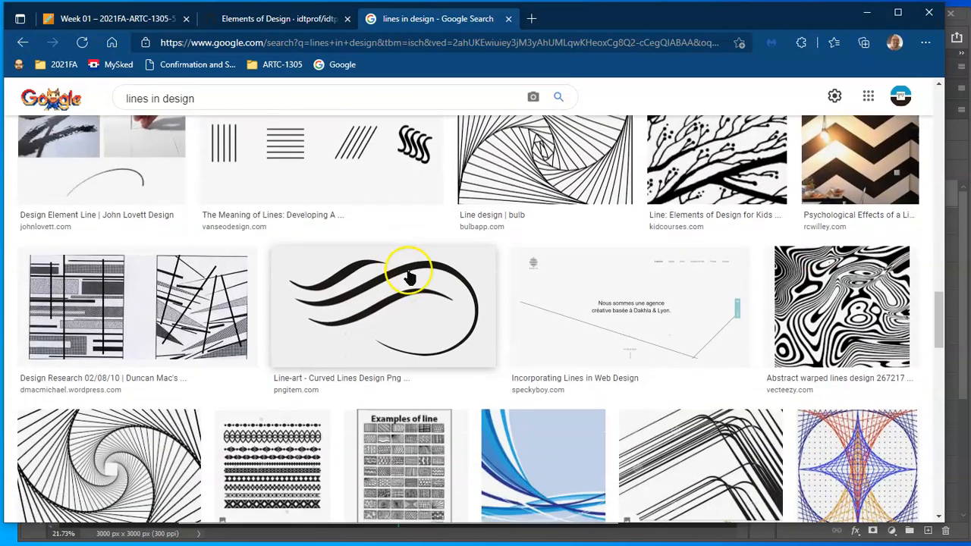
Open the preview of the blue, red and orange line-art design and save its image as lines.jpg in the week01 folder
{"action": "left_click", "coordinate": [871, 295]}
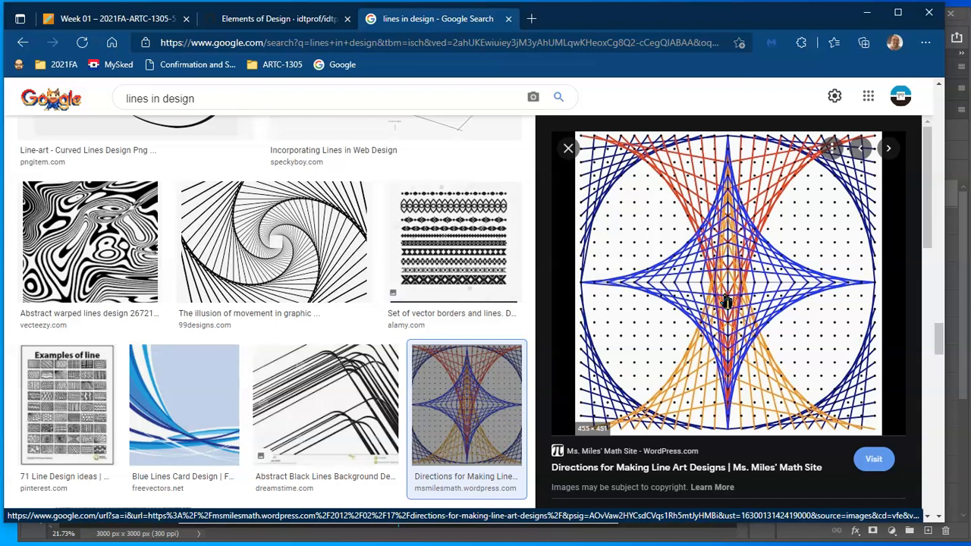
{"action": "right_click", "coordinate": [754, 232]}
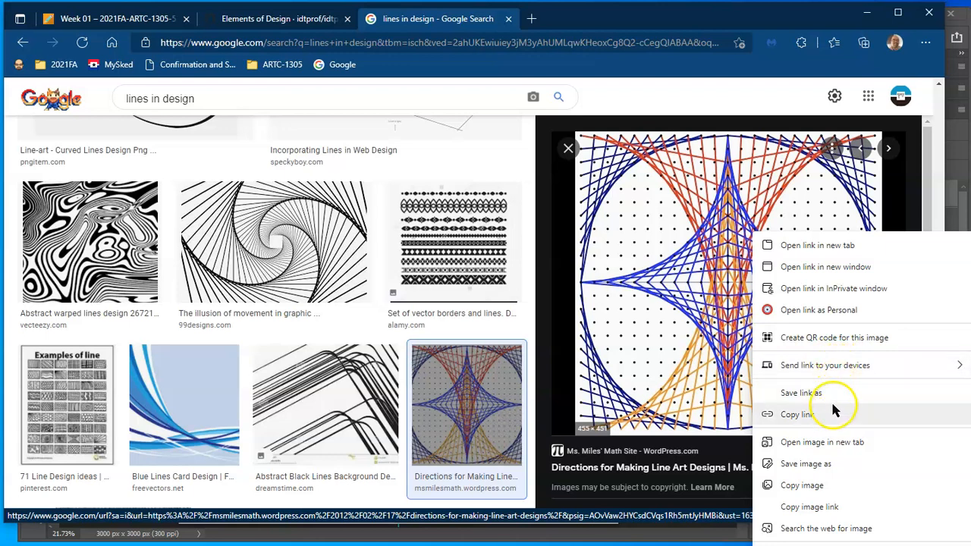
{"action": "left_click", "coordinate": [805, 464]}
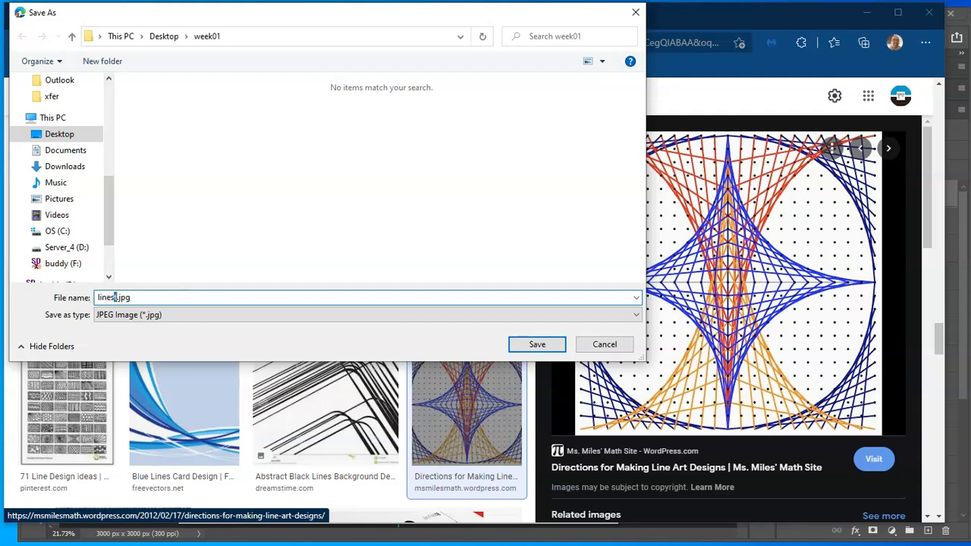
{"action": "key", "text": "Return"}
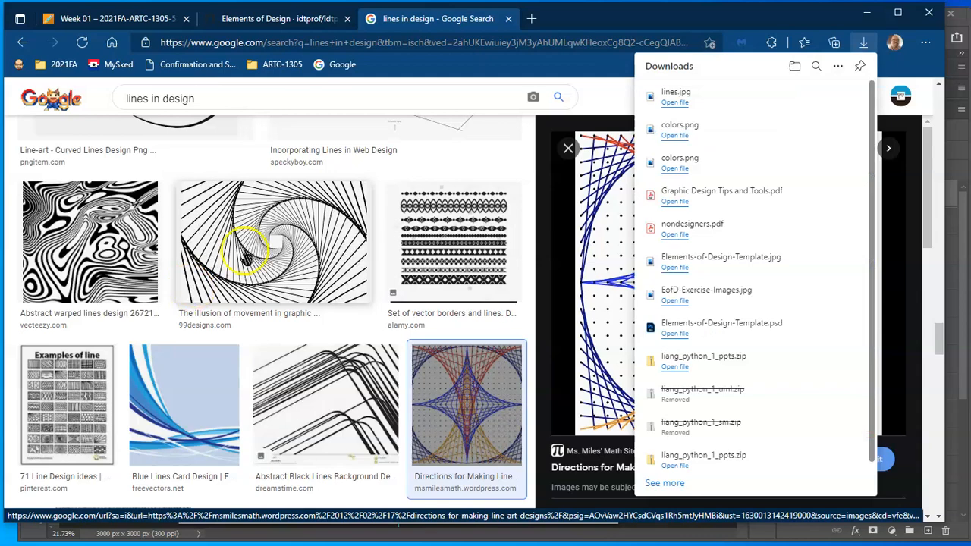
Switch to Photoshop and open lines.jpg from the week01 folder
{"action": "left_click", "coordinate": [658, 537]}
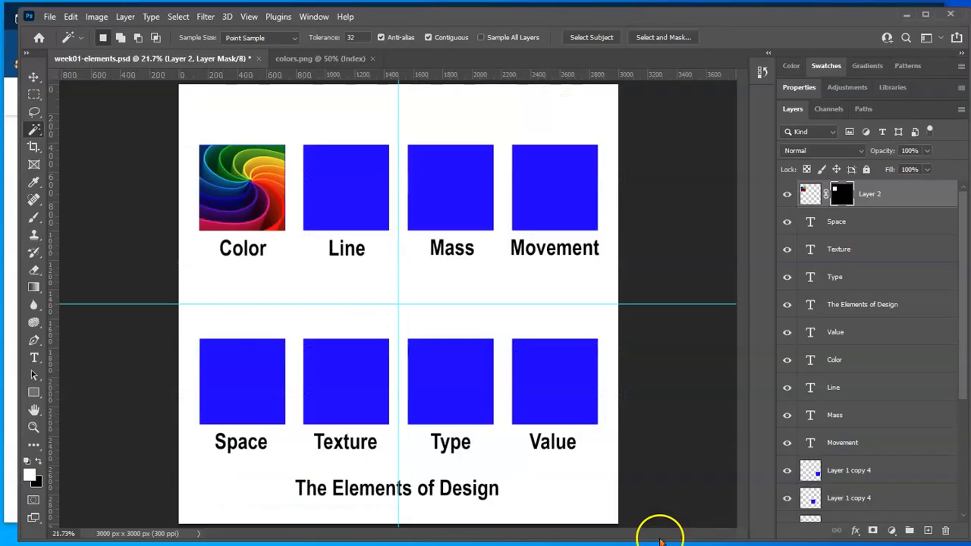
{"action": "left_click", "coordinate": [48, 16]}
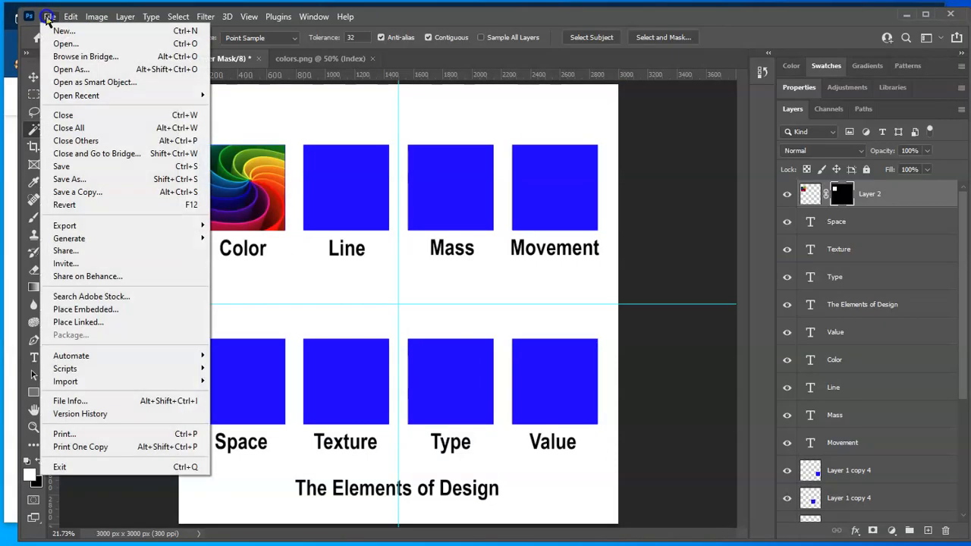
{"action": "left_click", "coordinate": [102, 44]}
{"action": "left_click", "coordinate": [254, 124]}
{"action": "double_click", "coordinate": [255, 124]}
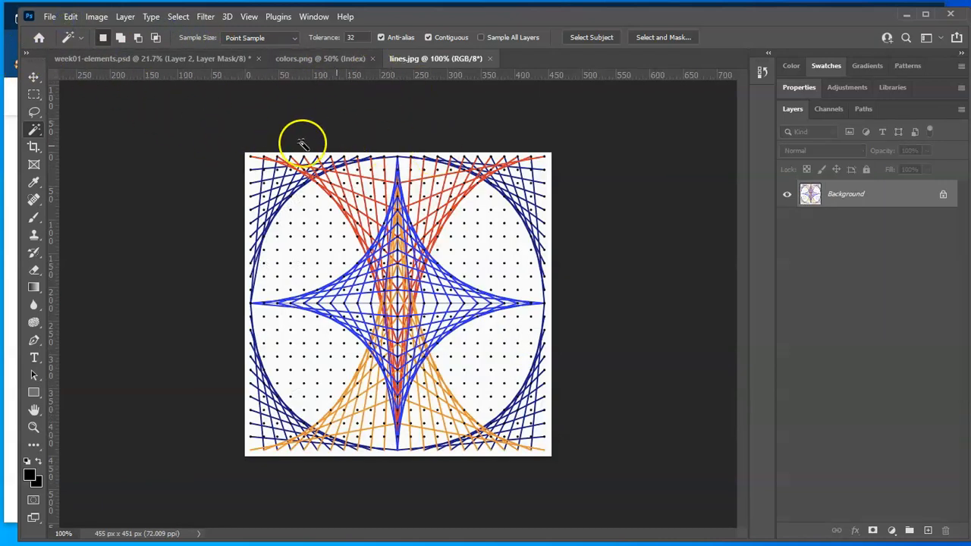
Select the entire lines.jpg image and copy it
{"action": "key", "text": "ctrl+a"}
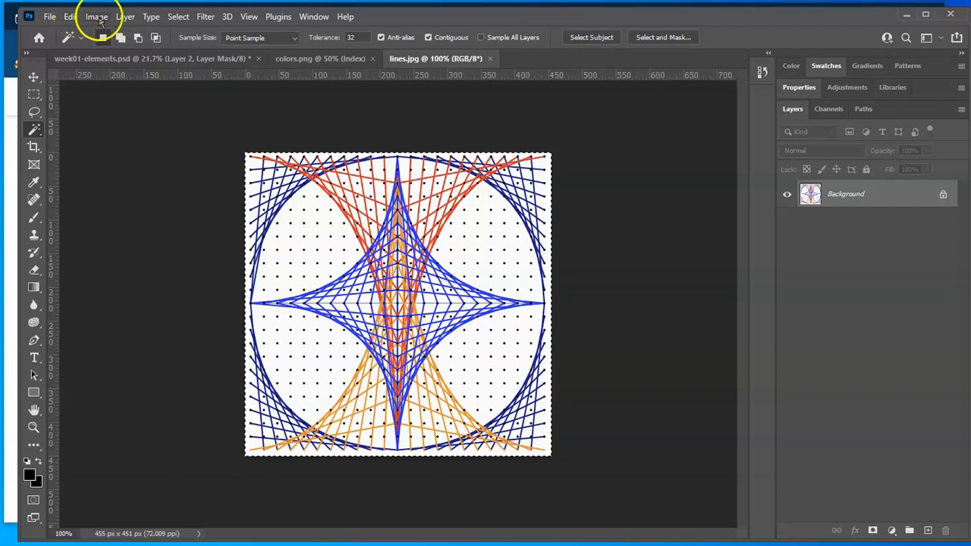
{"action": "left_click", "coordinate": [175, 17]}
{"action": "left_click", "coordinate": [185, 28]}
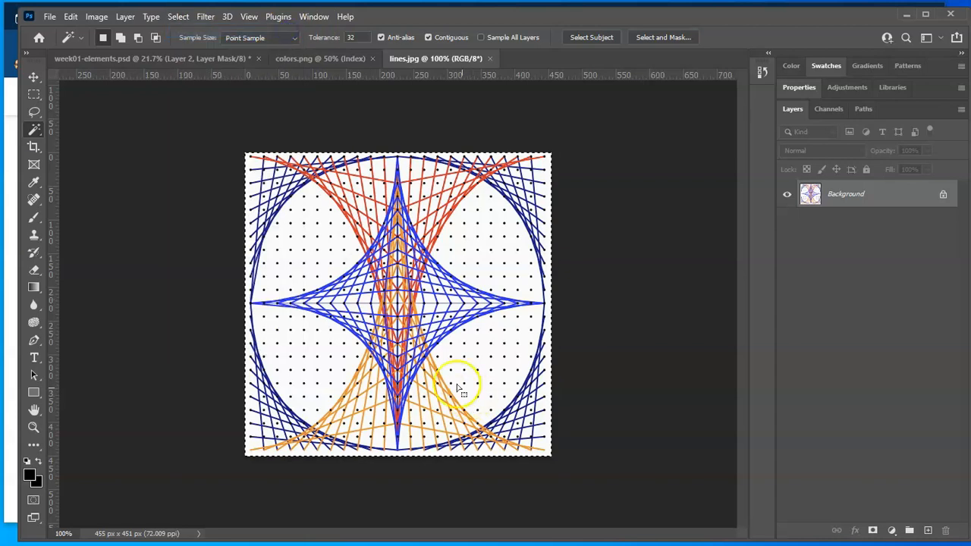
{"action": "left_click", "coordinate": [71, 15]}
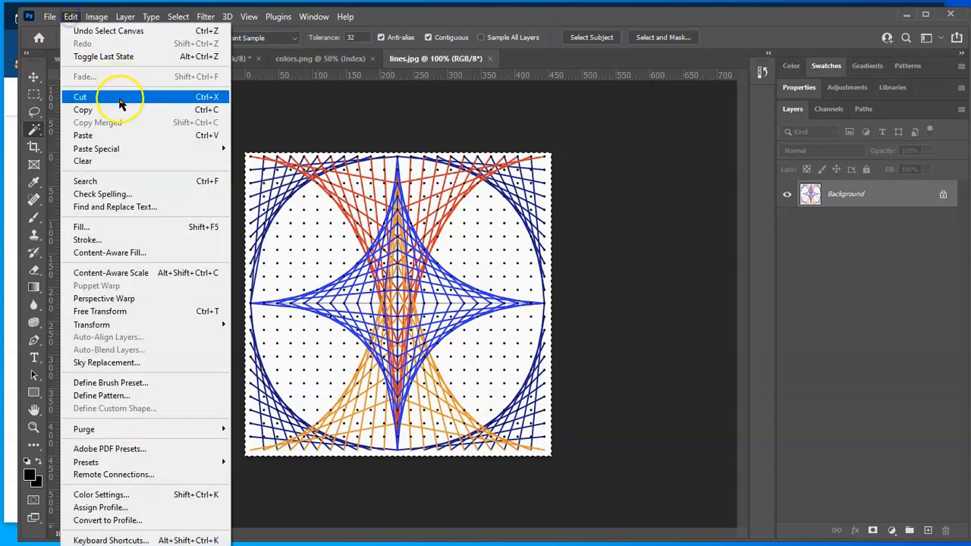
{"action": "left_click", "coordinate": [123, 109]}
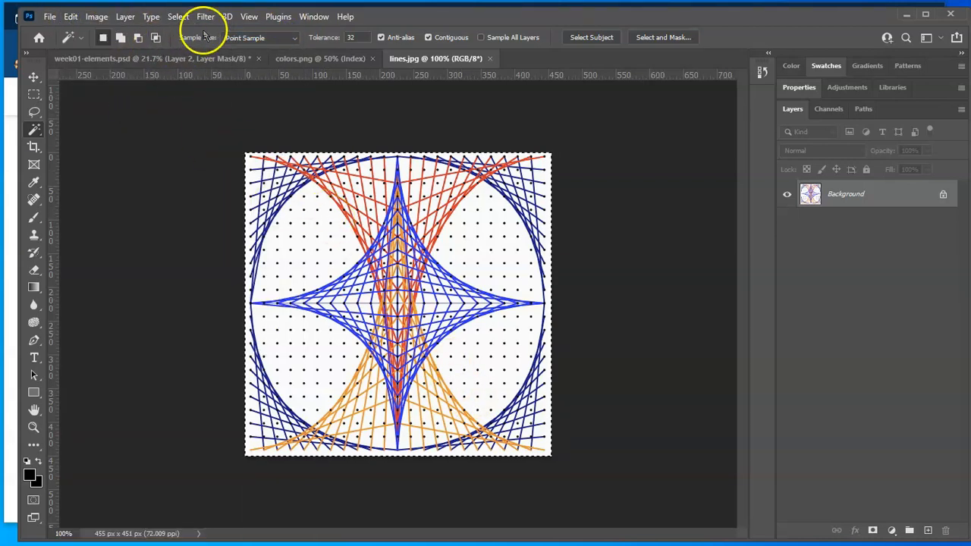
In week01-elements.psd, select the blue square above the Line label on Layer 1 copy with the Magic Wand
{"action": "left_click", "coordinate": [322, 58]}
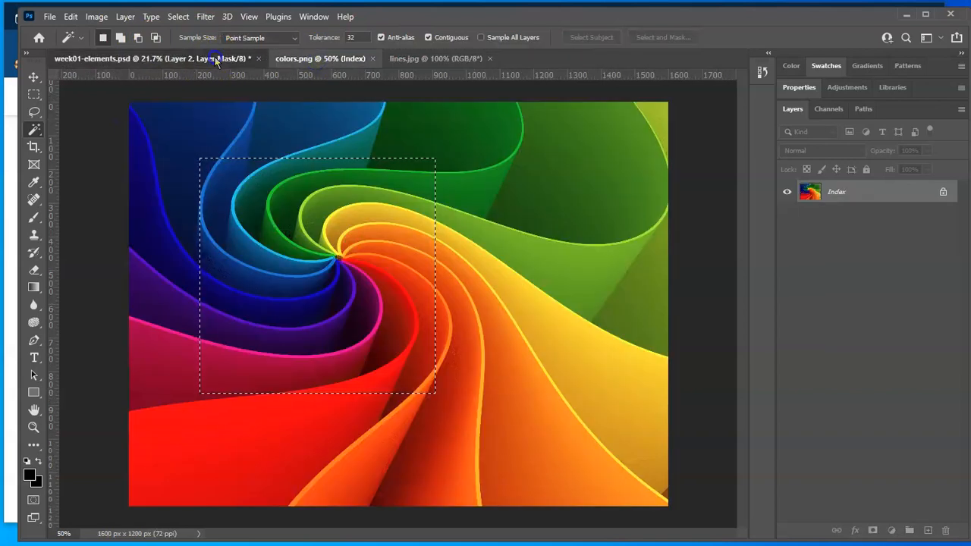
{"action": "left_click", "coordinate": [217, 59]}
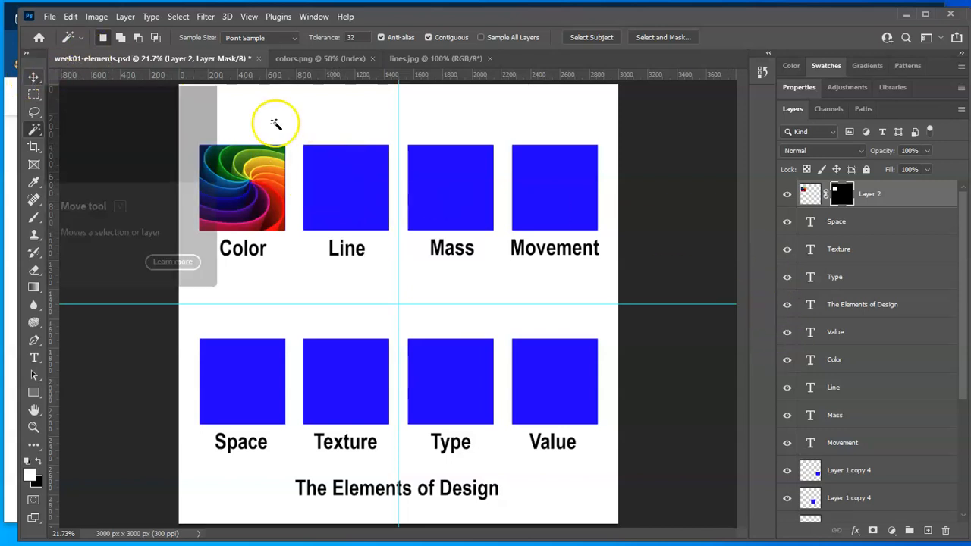
{"action": "scroll", "coordinate": [887, 455], "scroll_direction": "down", "scroll_amount": 5}
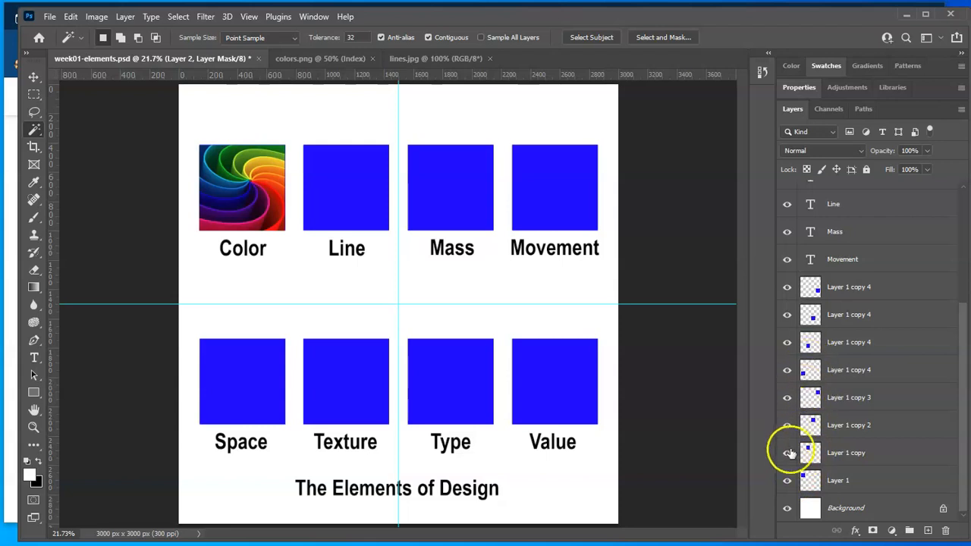
{"action": "left_click", "coordinate": [788, 453]}
{"action": "left_click", "coordinate": [787, 452]}
{"action": "left_click", "coordinate": [846, 455]}
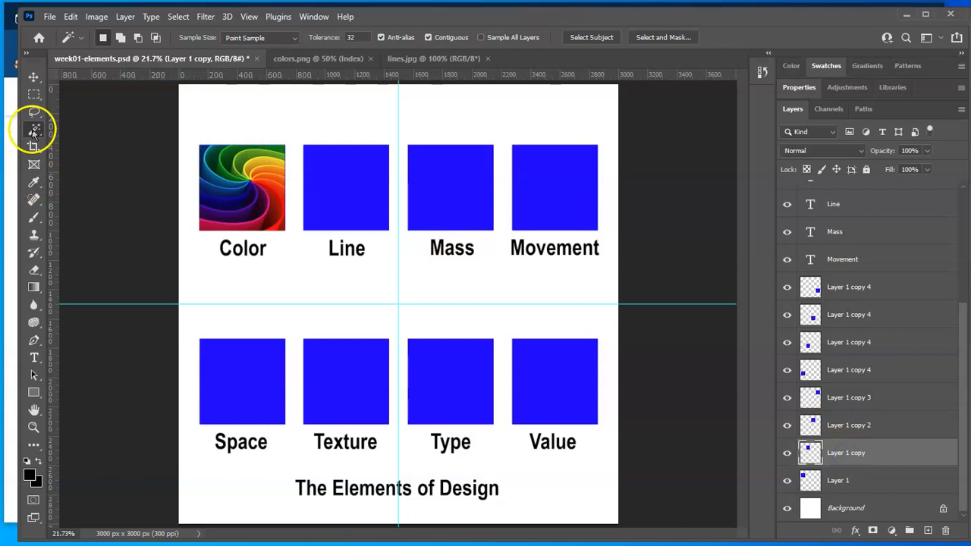
{"action": "left_click", "coordinate": [345, 195]}
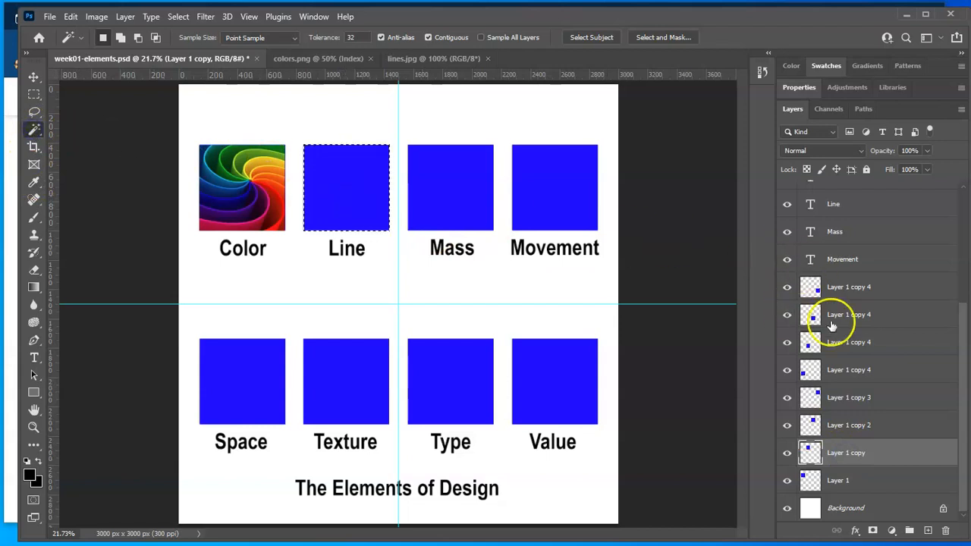
Paste the copied line art into the Line square selection as a masked layer above Layer 2
{"action": "scroll", "coordinate": [880, 339], "scroll_direction": "up", "scroll_amount": 5}
{"action": "left_click", "coordinate": [885, 195]}
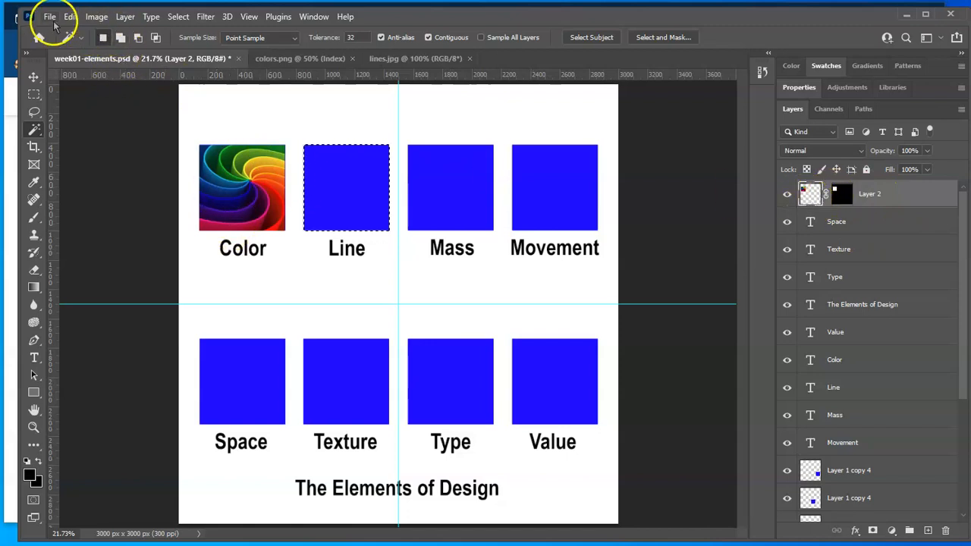
{"action": "left_click", "coordinate": [69, 16]}
{"action": "mouse_move", "coordinate": [99, 149]}
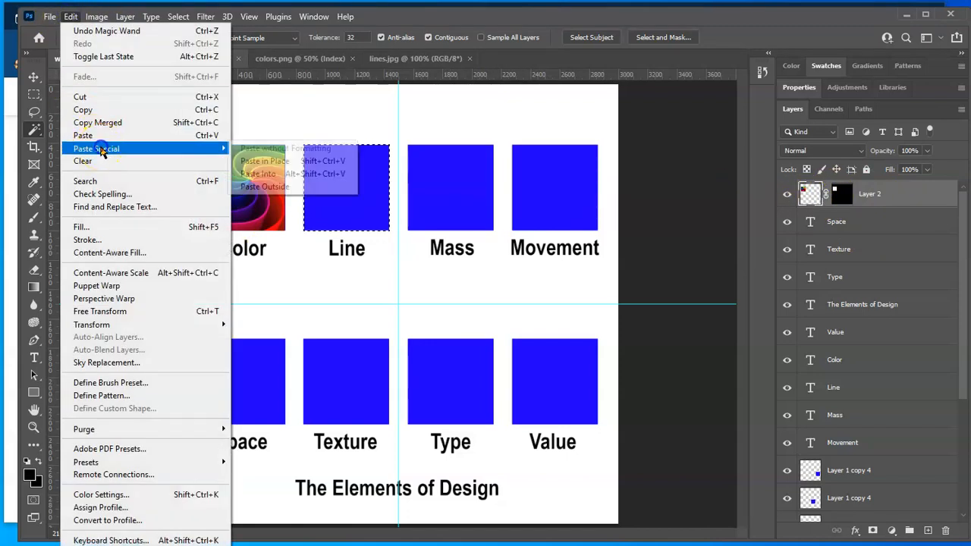
{"action": "left_click", "coordinate": [327, 174]}
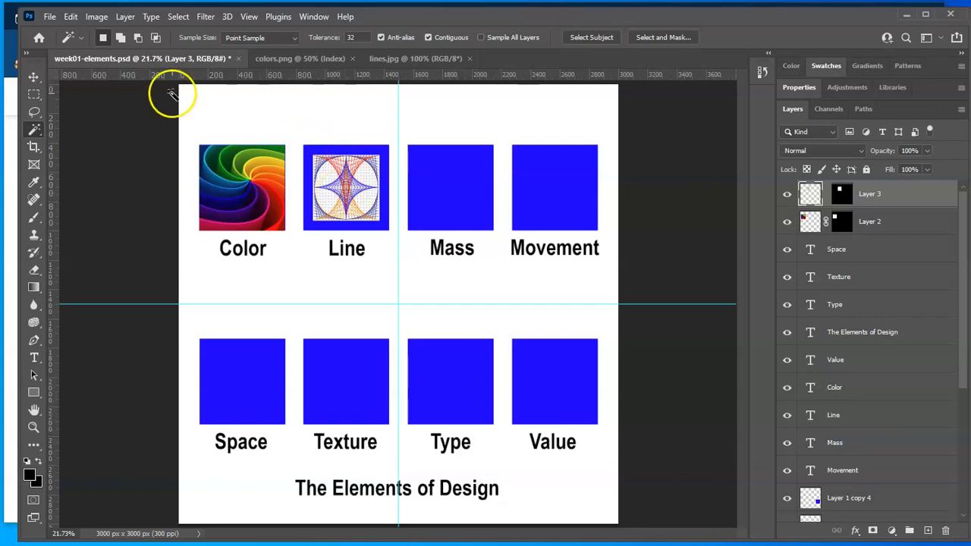
Free-transform the pasted line art to about 147% so it covers the Line square, and center it there
{"action": "left_click", "coordinate": [33, 76]}
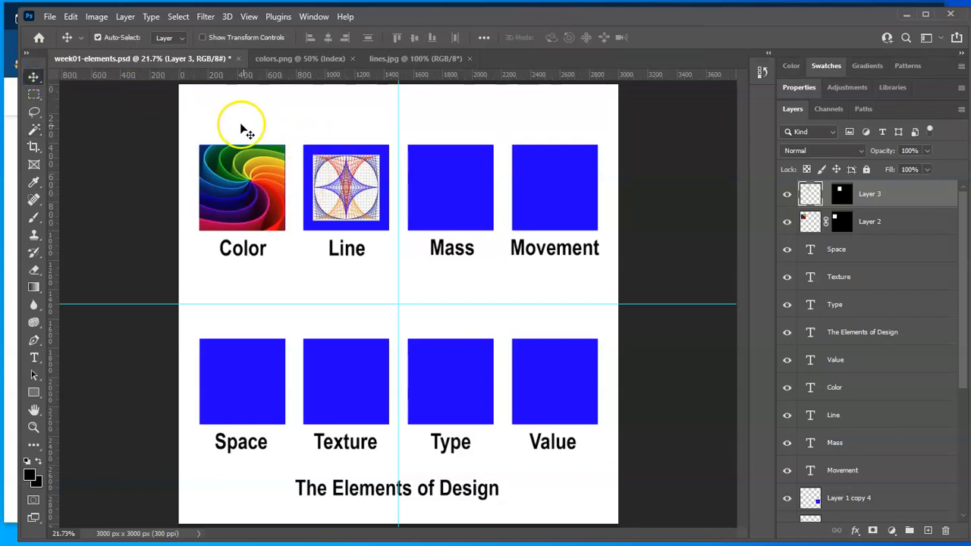
{"action": "key", "text": "ctrl+t"}
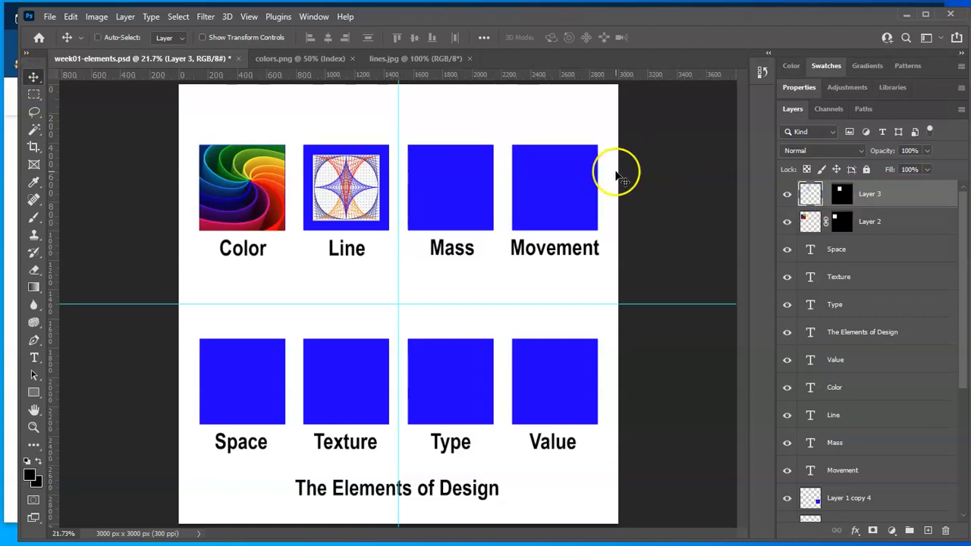
{"action": "key", "text": "ctrl"}
{"action": "key", "text": "ctrl+t"}
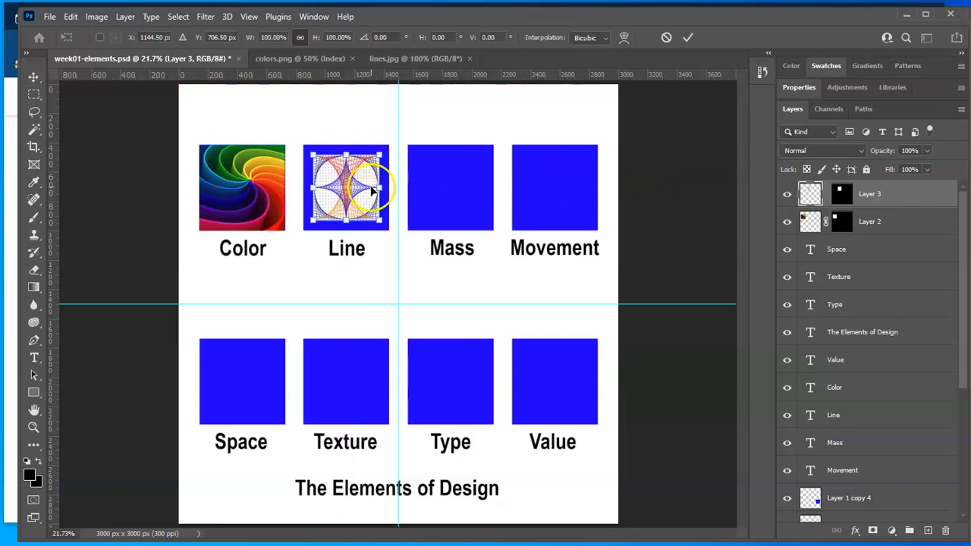
{"action": "left_click_drag", "start_coordinate": [378, 221], "coordinate": [391, 229]}
{"action": "left_click_drag", "start_coordinate": [317, 159], "coordinate": [297, 142]}
{"action": "left_click_drag", "start_coordinate": [392, 230], "coordinate": [395, 236]}
{"action": "left_click_drag", "start_coordinate": [366, 205], "coordinate": [363, 203]}
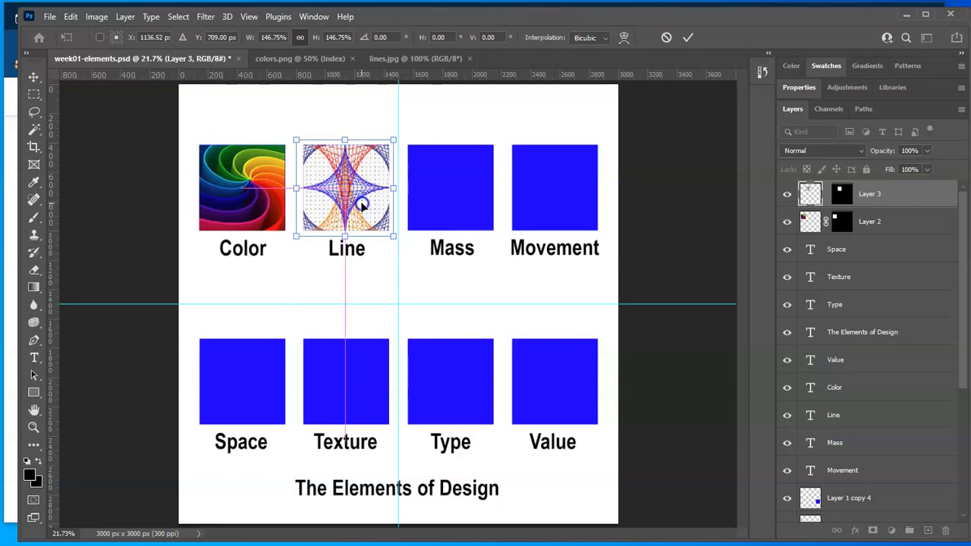
{"action": "left_click", "coordinate": [443, 124]}
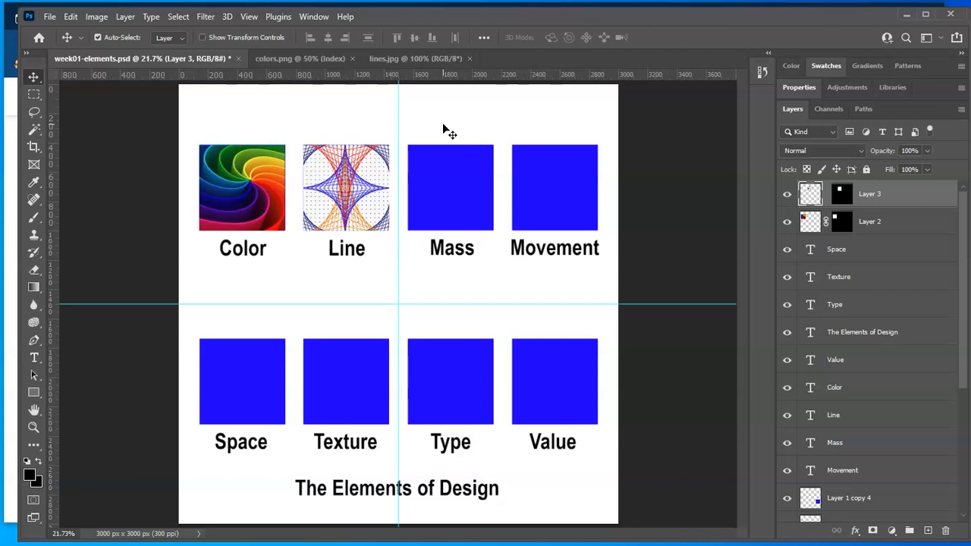
Save the changes to week01-elements.psd
{"action": "left_click", "coordinate": [49, 17]}
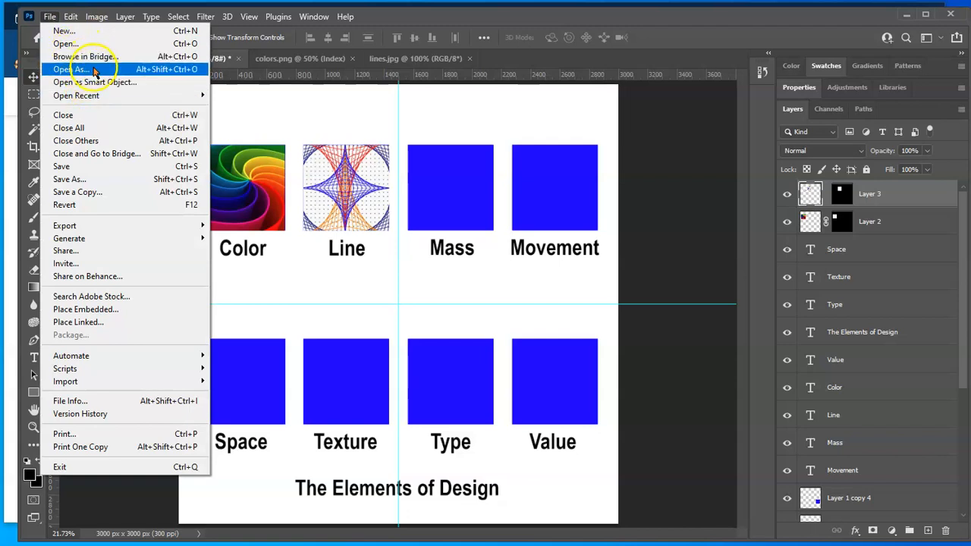
{"action": "left_click", "coordinate": [50, 17]}
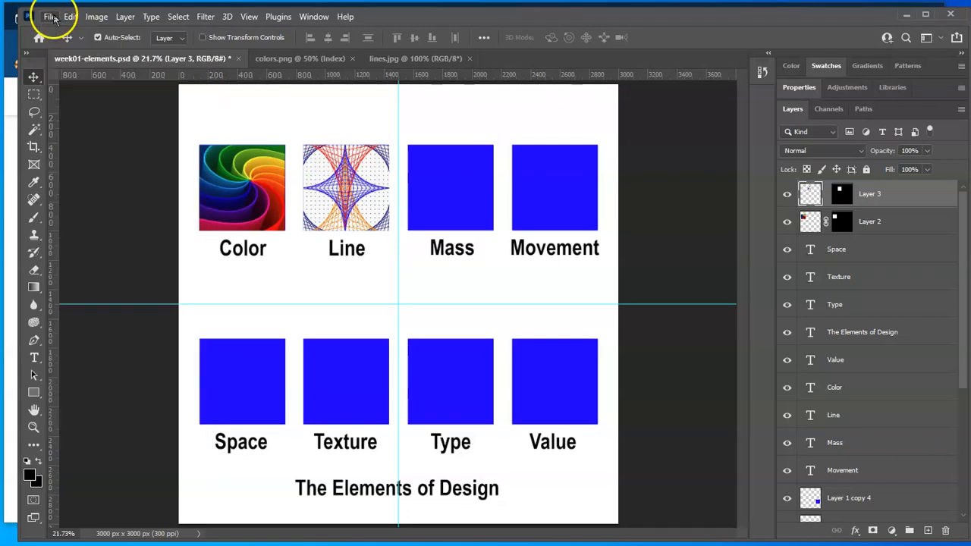
{"action": "left_click", "coordinate": [50, 17]}
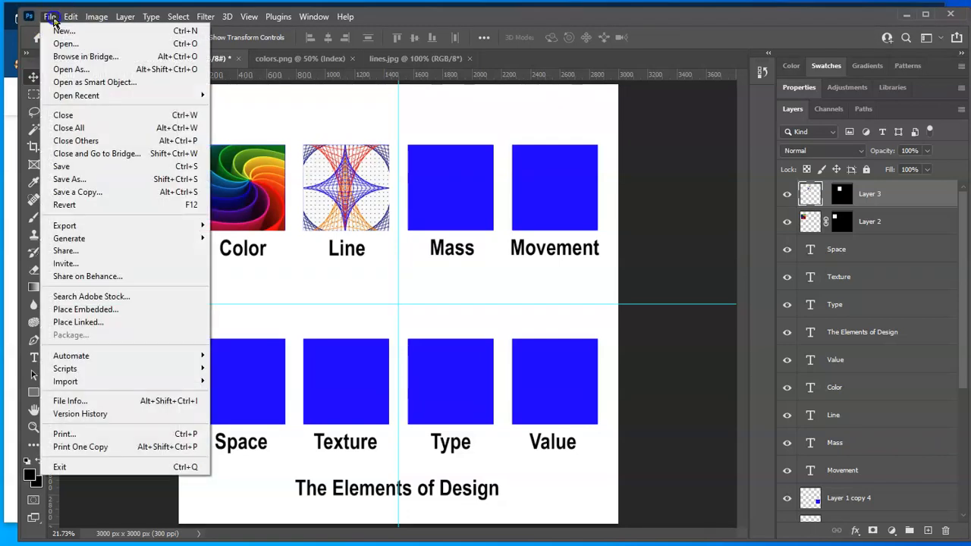
{"action": "left_click", "coordinate": [88, 169]}
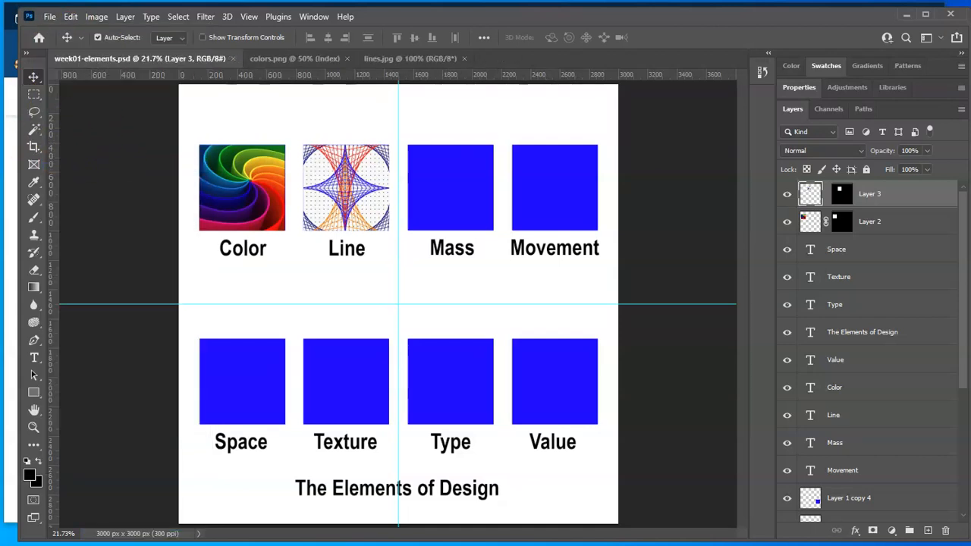
Switch to the Edge browser and close the Google Images and Elements of Design wiki pages
{"action": "left_click", "coordinate": [906, 17]}
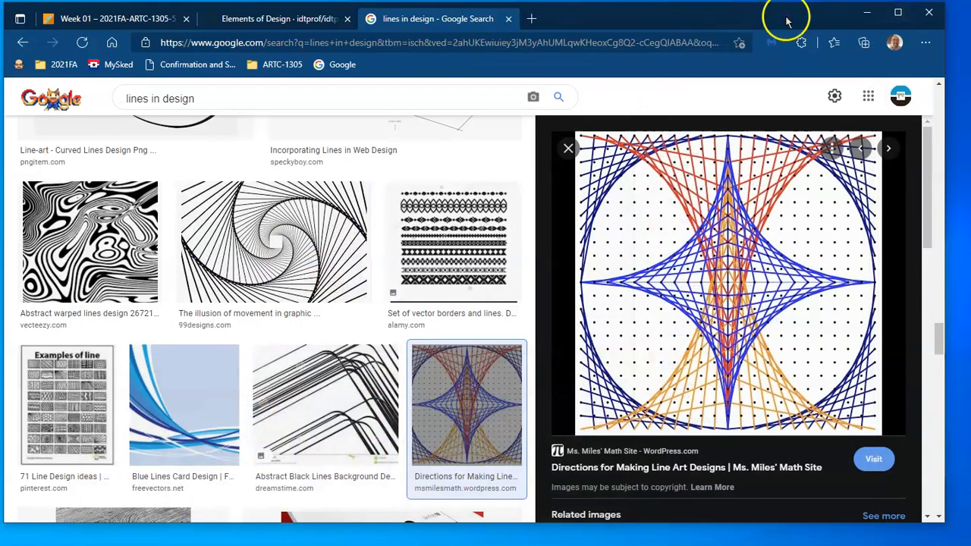
{"action": "left_click", "coordinate": [509, 19]}
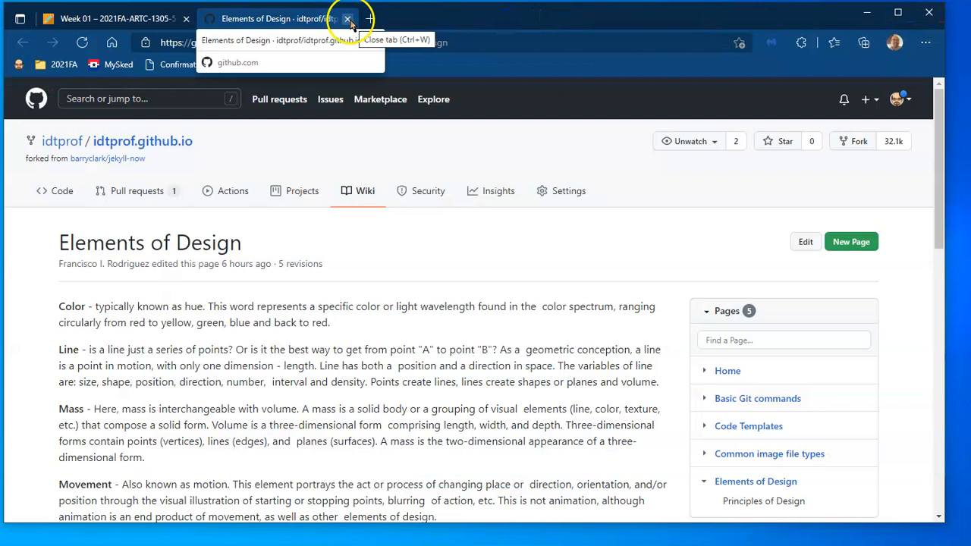
{"action": "left_click", "coordinate": [347, 19]}
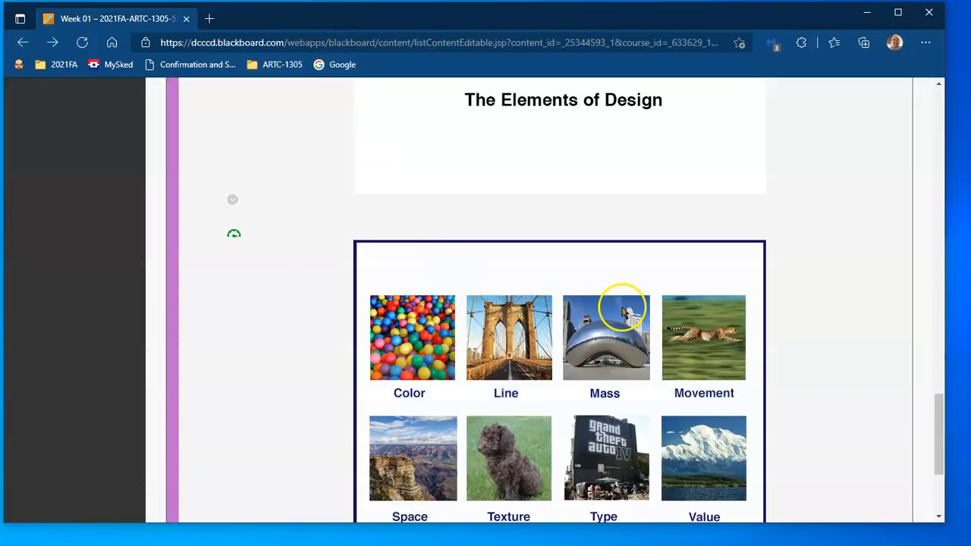
Find the assignment 01.1 The Elements and Principles of Design on the Week 01 page and open its submission page
{"action": "scroll", "coordinate": [607, 299], "scroll_direction": "down", "scroll_amount": 1}
{"action": "scroll", "coordinate": [606, 300], "scroll_direction": "down", "scroll_amount": 2}
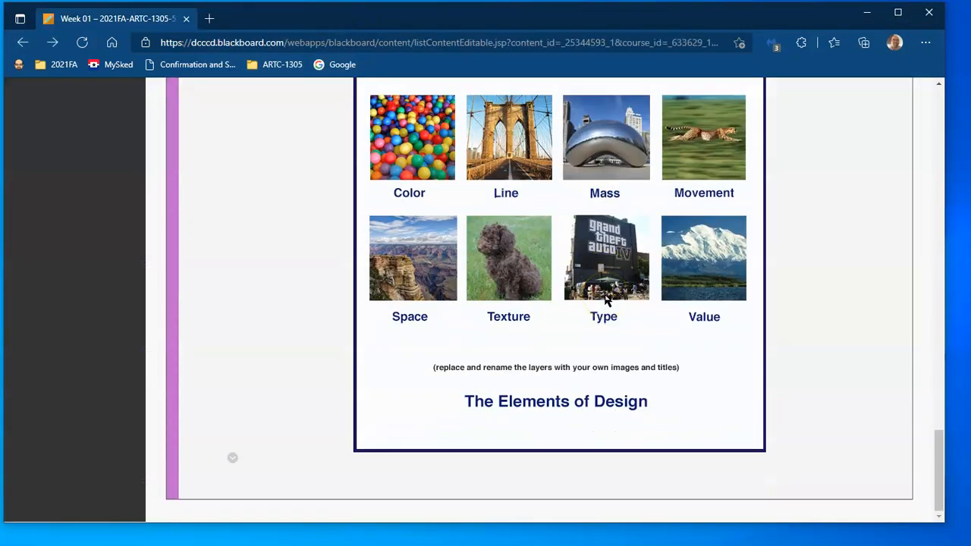
{"action": "scroll", "coordinate": [602, 299], "scroll_direction": "up", "scroll_amount": 10}
{"action": "scroll", "coordinate": [595, 292], "scroll_direction": "up", "scroll_amount": 7}
{"action": "scroll", "coordinate": [589, 281], "scroll_direction": "down", "scroll_amount": 3}
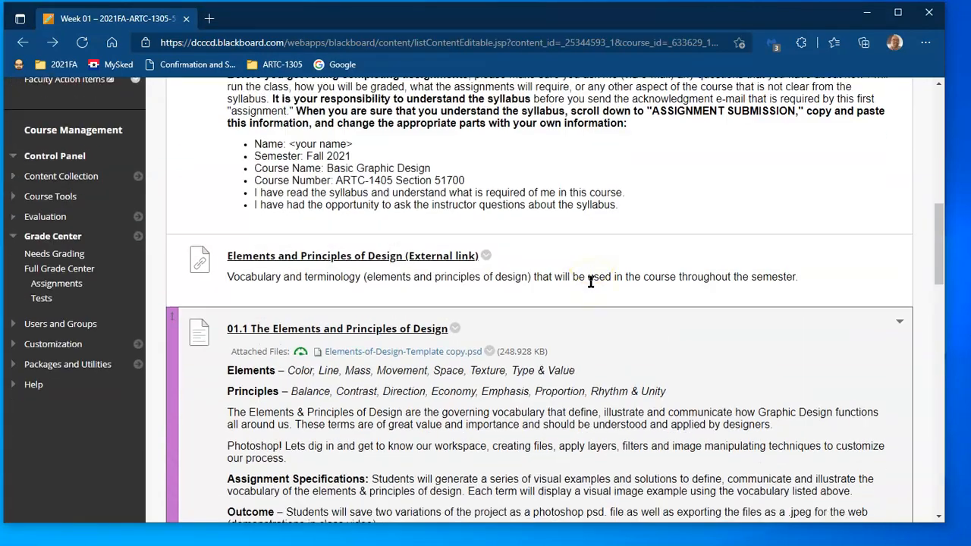
{"action": "left_click", "coordinate": [611, 262]}
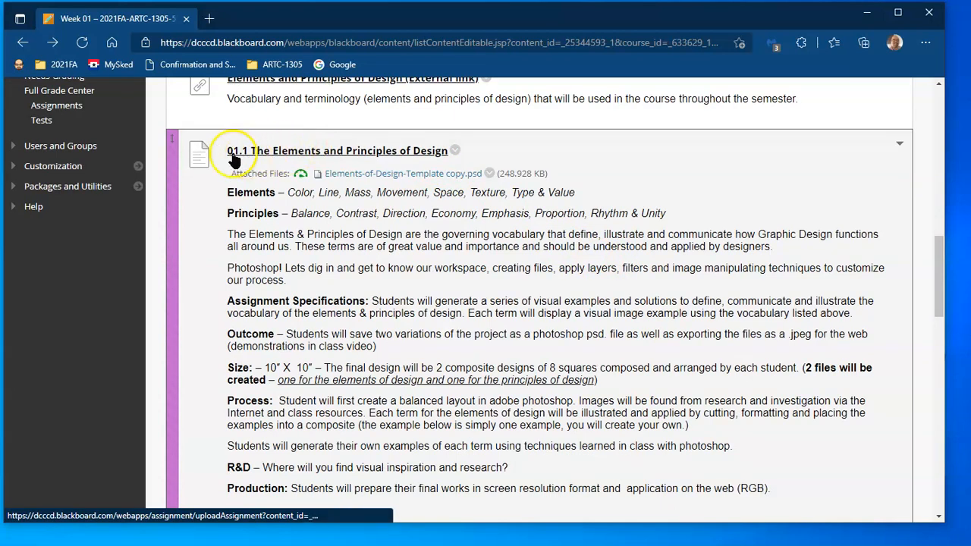
{"action": "left_click", "coordinate": [287, 153]}
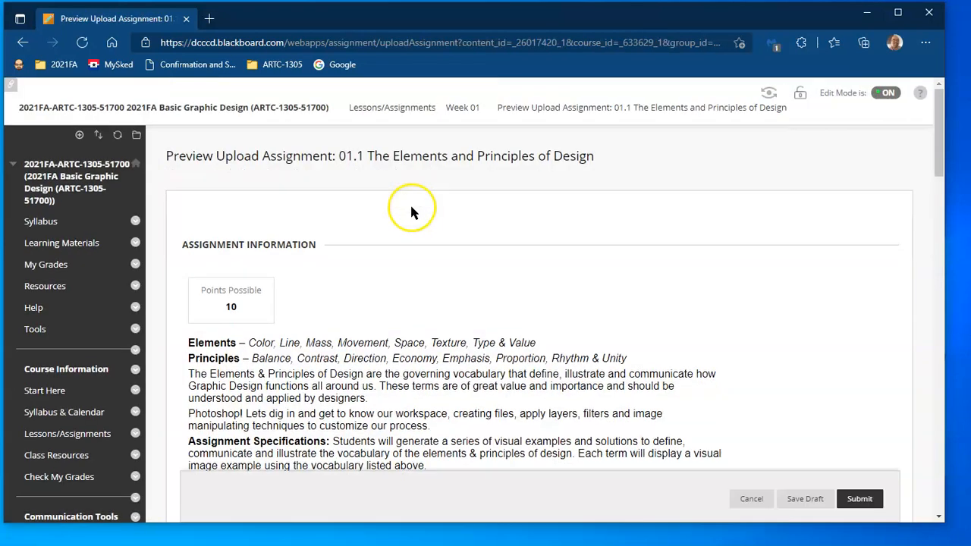
Attach week01-elements.psd from the desktop's week01 folder to the assignment submission
{"action": "scroll", "coordinate": [424, 327], "scroll_direction": "down", "scroll_amount": 3}
{"action": "scroll", "coordinate": [424, 325], "scroll_direction": "down", "scroll_amount": 6}
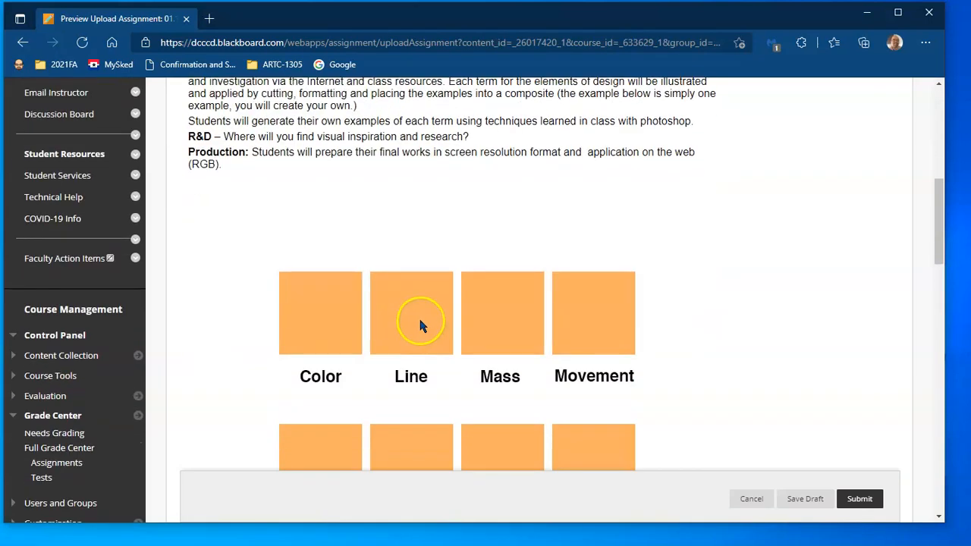
{"action": "scroll", "coordinate": [418, 304], "scroll_direction": "down", "scroll_amount": 5}
{"action": "scroll", "coordinate": [410, 317], "scroll_direction": "up", "scroll_amount": 2}
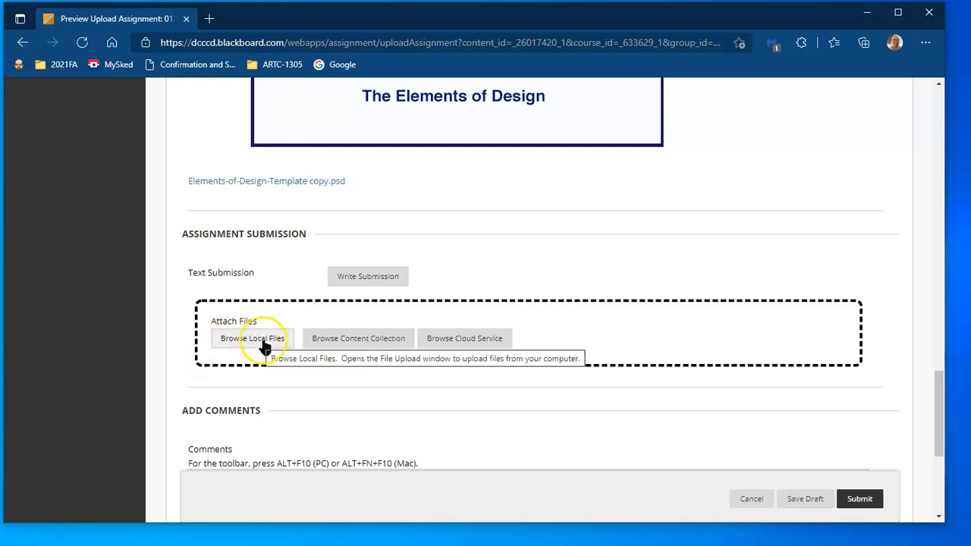
{"action": "left_click", "coordinate": [261, 341]}
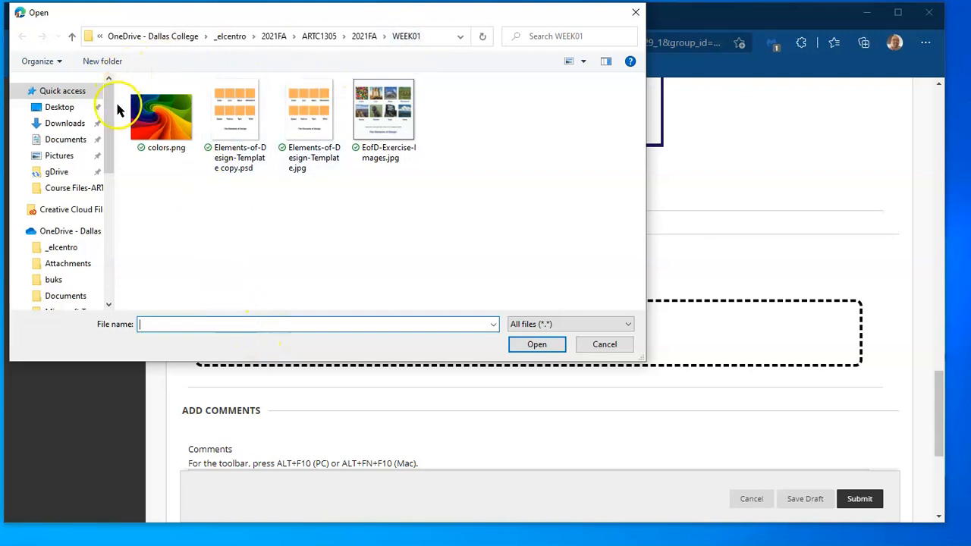
{"action": "left_click", "coordinate": [47, 107]}
{"action": "double_click", "coordinate": [168, 203]}
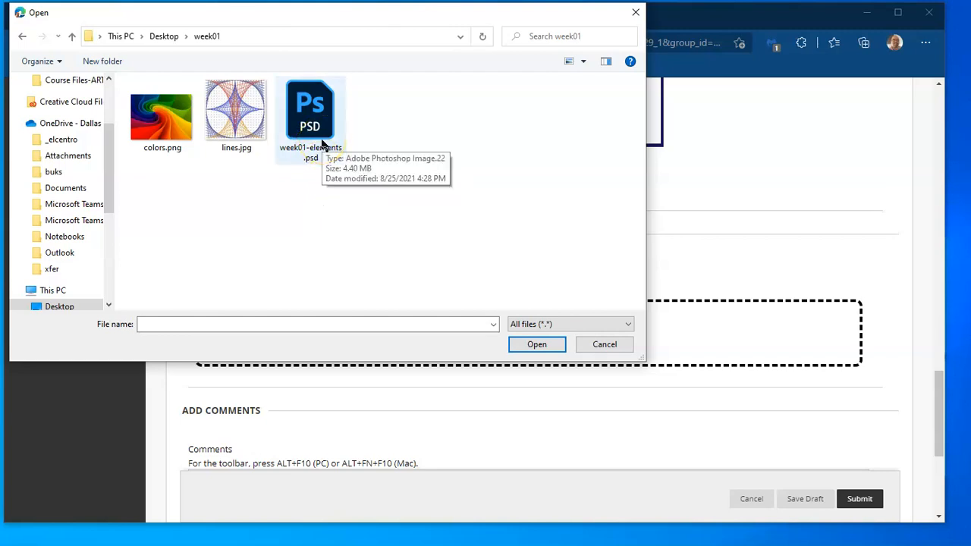
{"action": "left_click", "coordinate": [374, 154]}
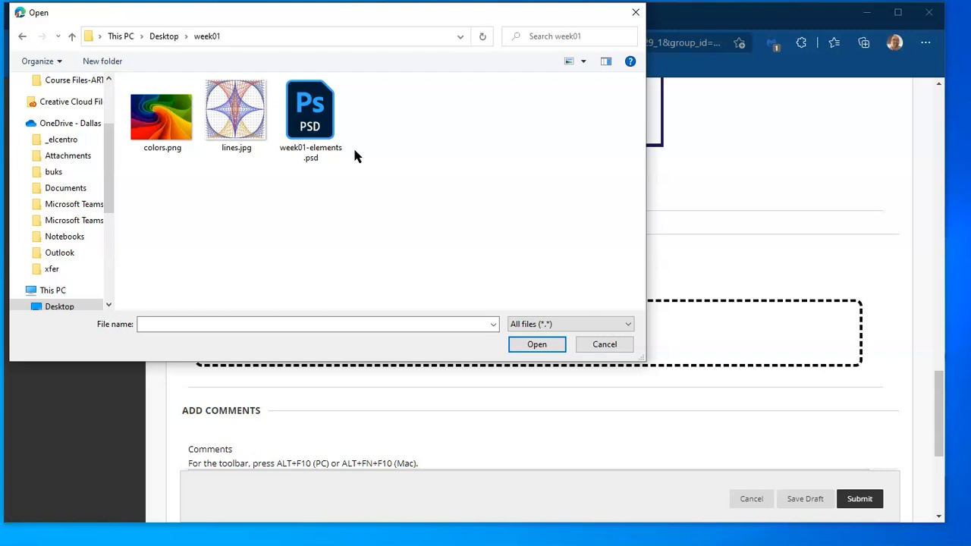
{"action": "left_click", "coordinate": [337, 120]}
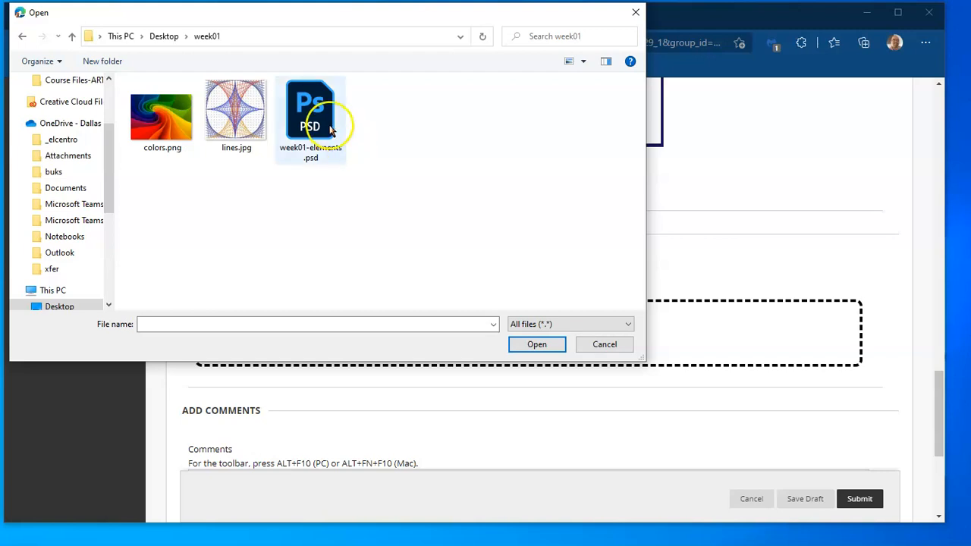
{"action": "left_click", "coordinate": [537, 348]}
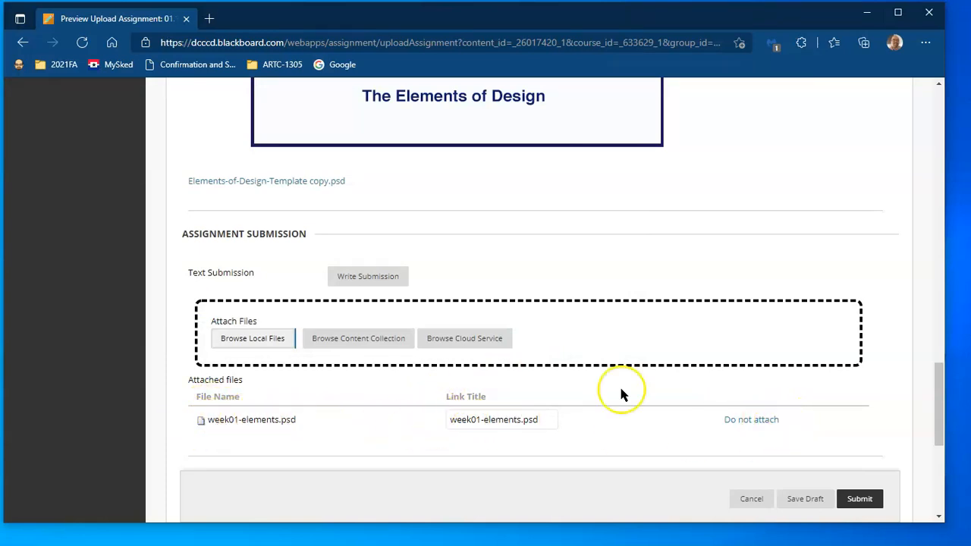
Attach colors.png from the desktop's week01 folder to the assignment submission as a second file
{"action": "left_click", "coordinate": [272, 340]}
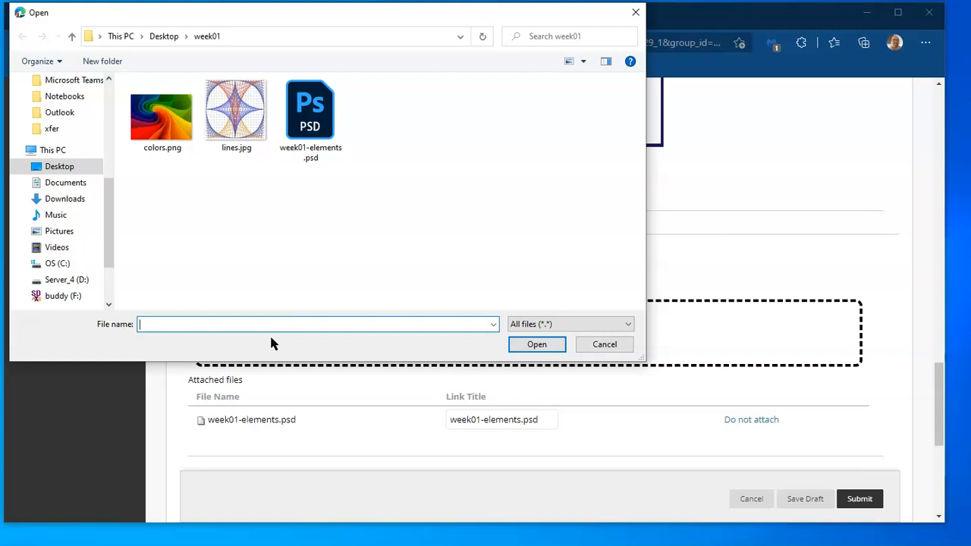
{"action": "left_click", "coordinate": [151, 123]}
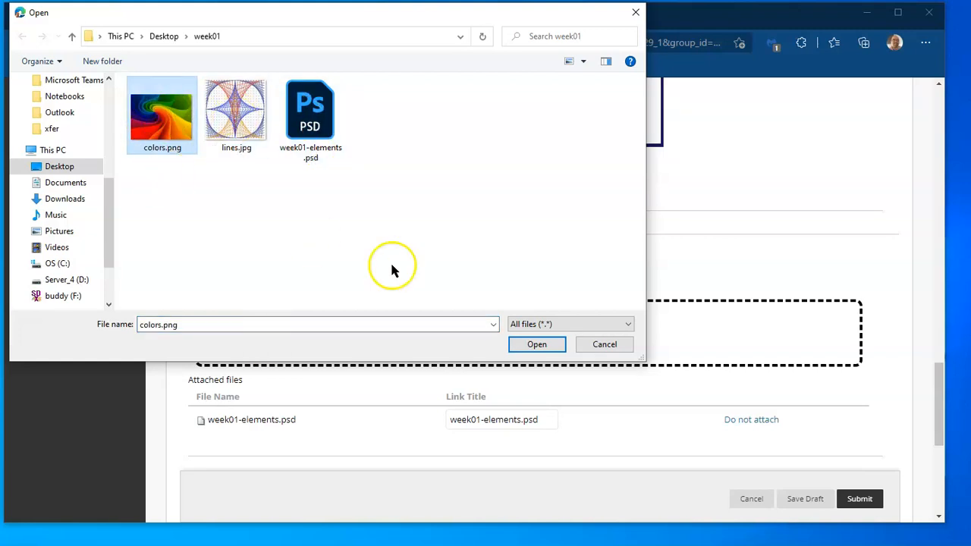
{"action": "left_click", "coordinate": [540, 343]}
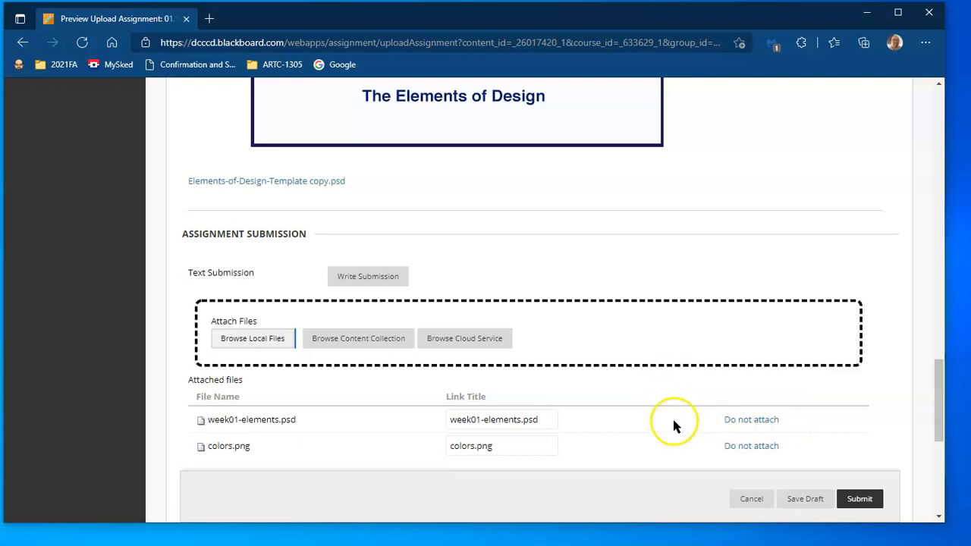
Check the attached files on the submission page, then review the listed elements, principles and specifications in the assignment information
{"action": "scroll", "coordinate": [672, 417], "scroll_direction": "down", "scroll_amount": 2}
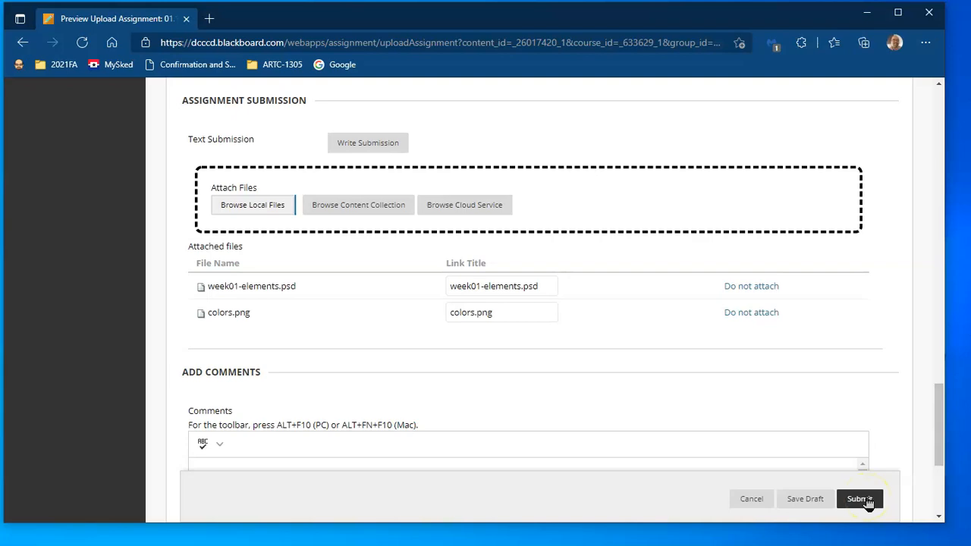
{"action": "scroll", "coordinate": [697, 424], "scroll_direction": "up", "scroll_amount": 15}
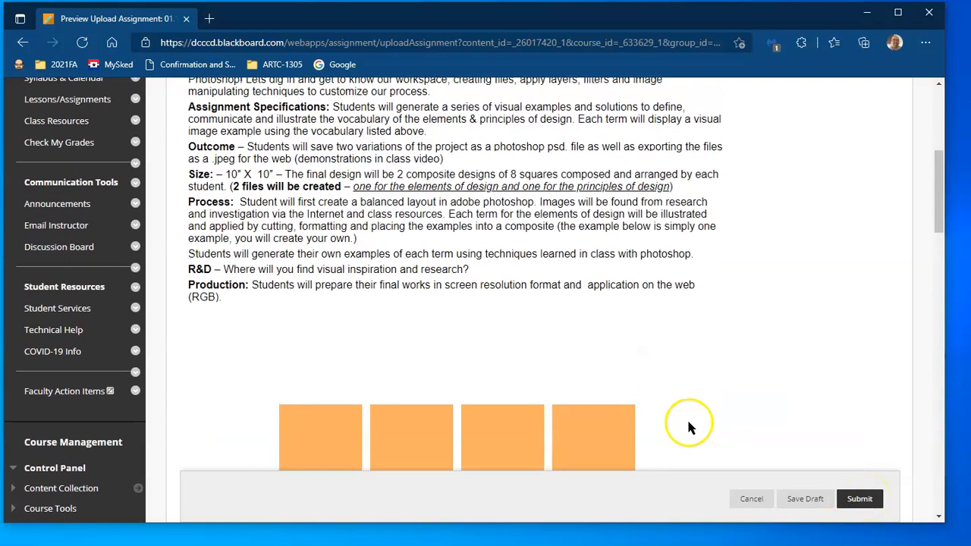
{"action": "scroll", "coordinate": [478, 319], "scroll_direction": "up", "scroll_amount": 3}
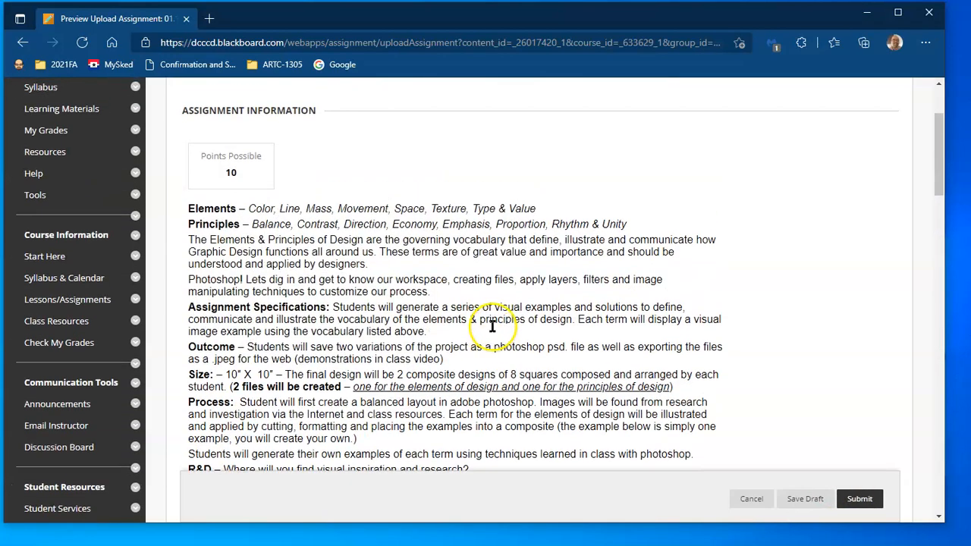